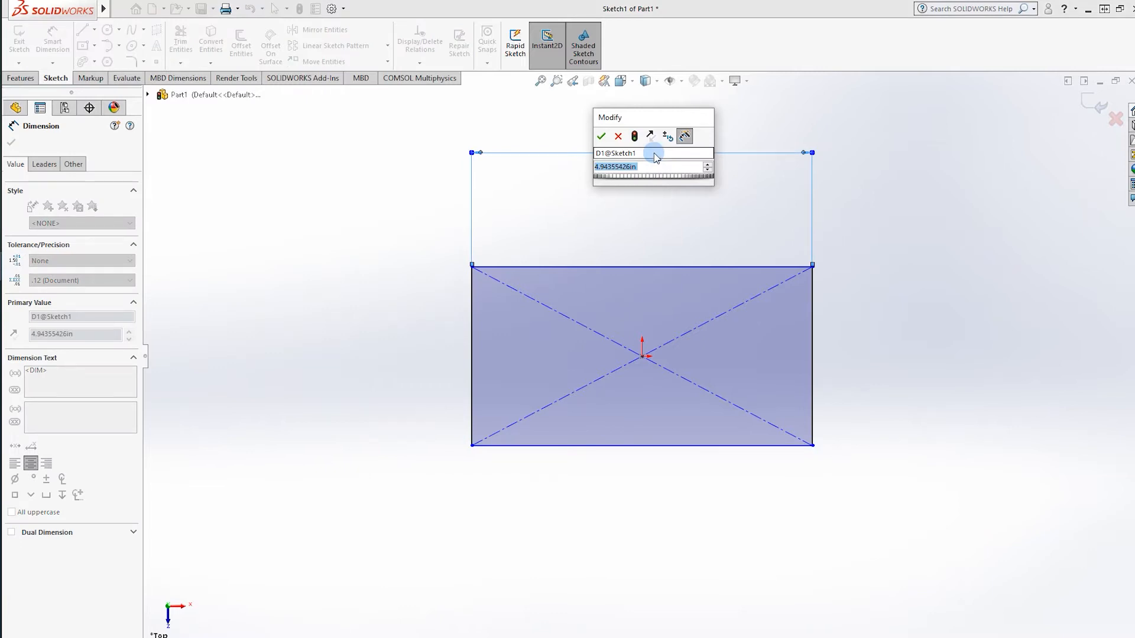
# Step: Dimension the sketched rectangle 140 in wide and 85 in high
pyautogui.write('140')
pyautogui.press('Return')
pyautogui.click(814, 372)
pyautogui.click(999, 367)
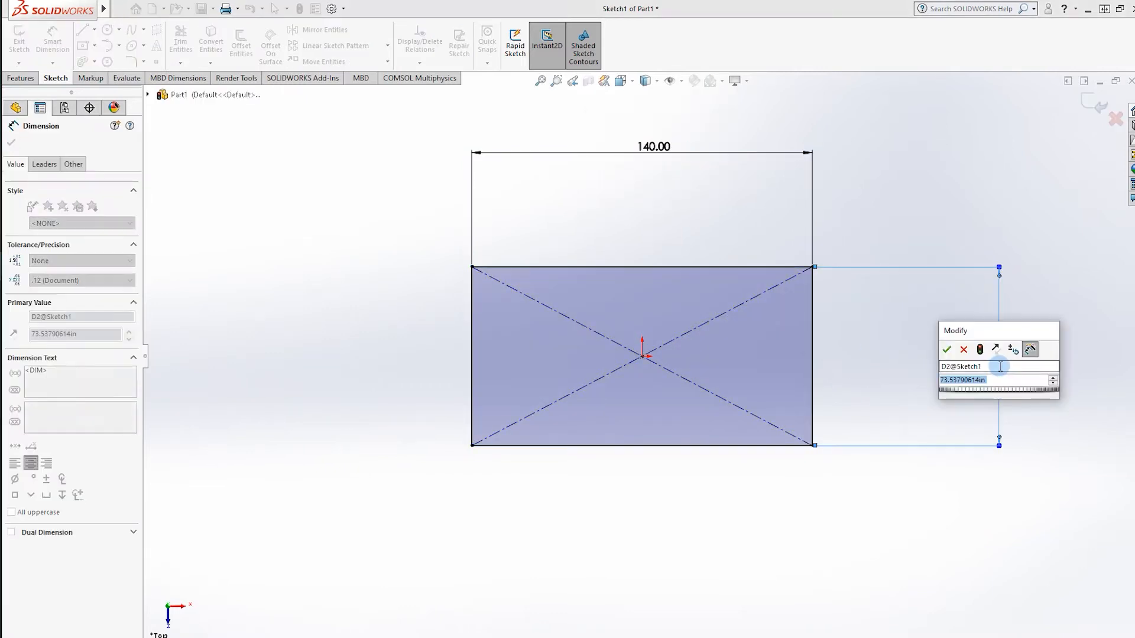
pyautogui.write('85')
pyautogui.press('Return')
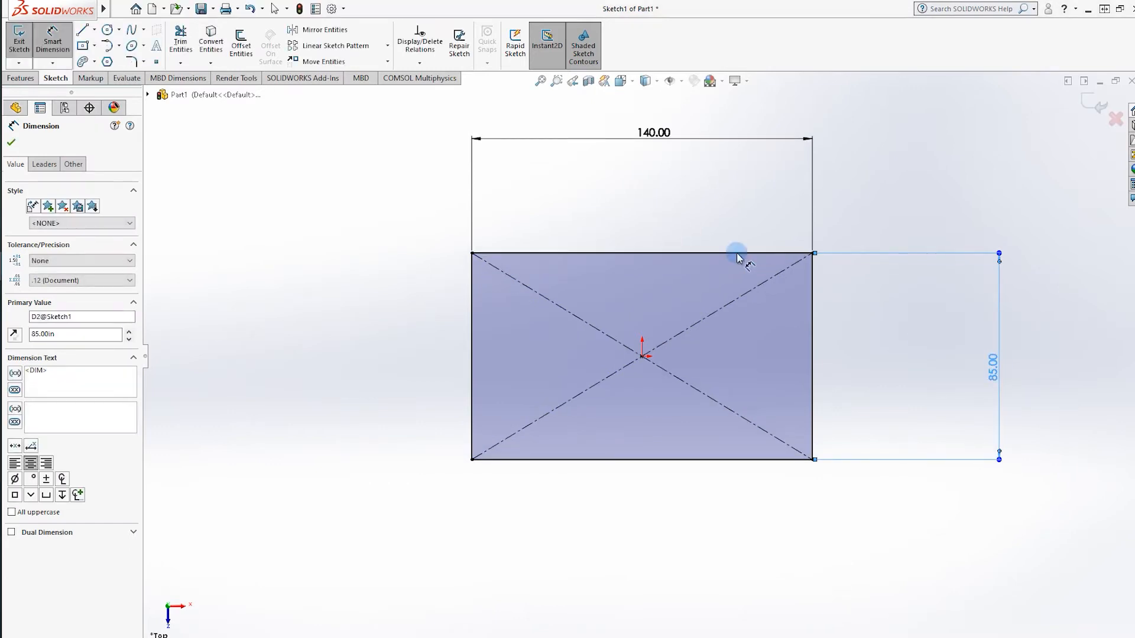
# Step: Delete the rectangle's diagonal construction lines
pyautogui.click(20, 78)
pyautogui.click(56, 78)
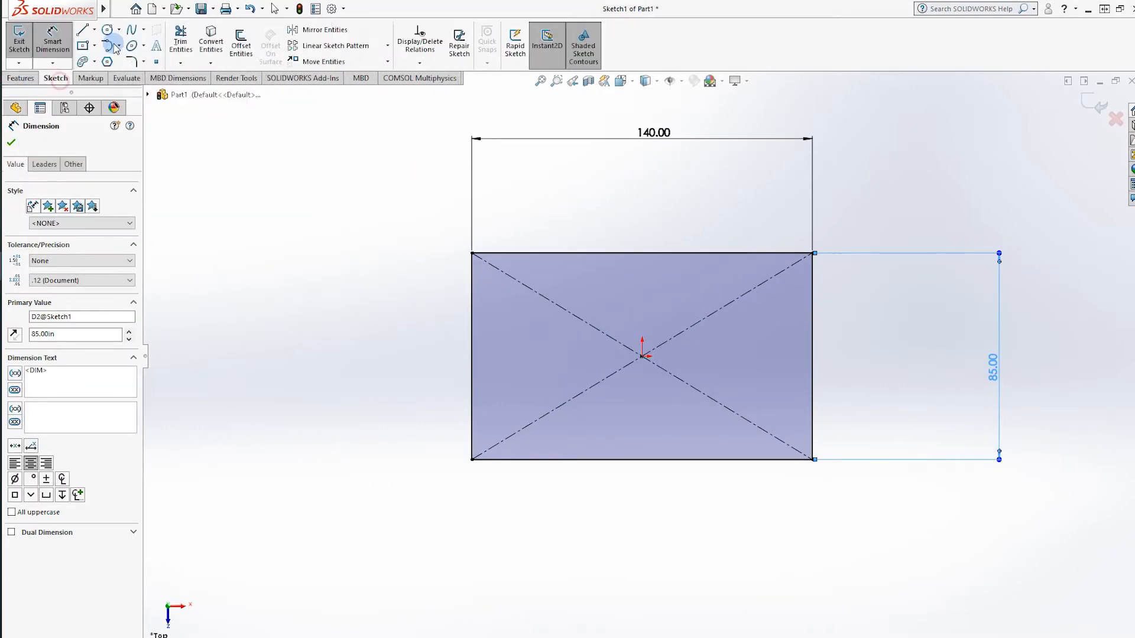
pyautogui.click(107, 30)
pyautogui.press('Escape')
pyautogui.click(532, 289)
pyautogui.press('Delete')
# Step: Sketch a circle near the rectangle's upper-left corner and set its diameter to 10 in
pyautogui.click(106, 30)
pyautogui.click(494, 274)
pyautogui.click(505, 274)
pyautogui.click(505, 273)
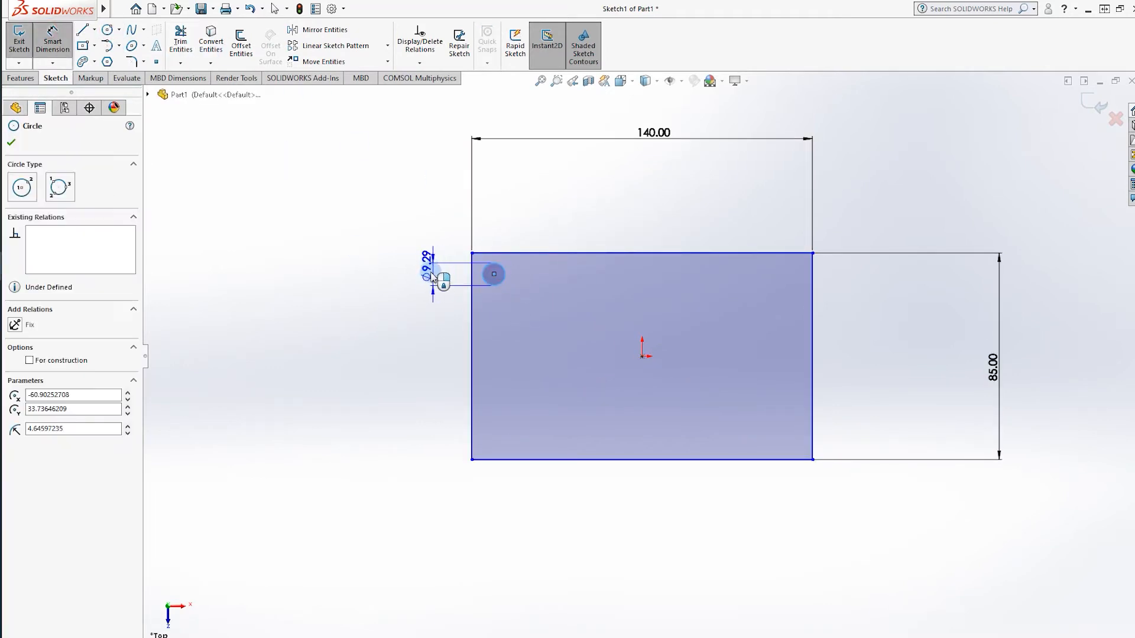
pyautogui.click(414, 251)
pyautogui.write('10')
pyautogui.press('Return')
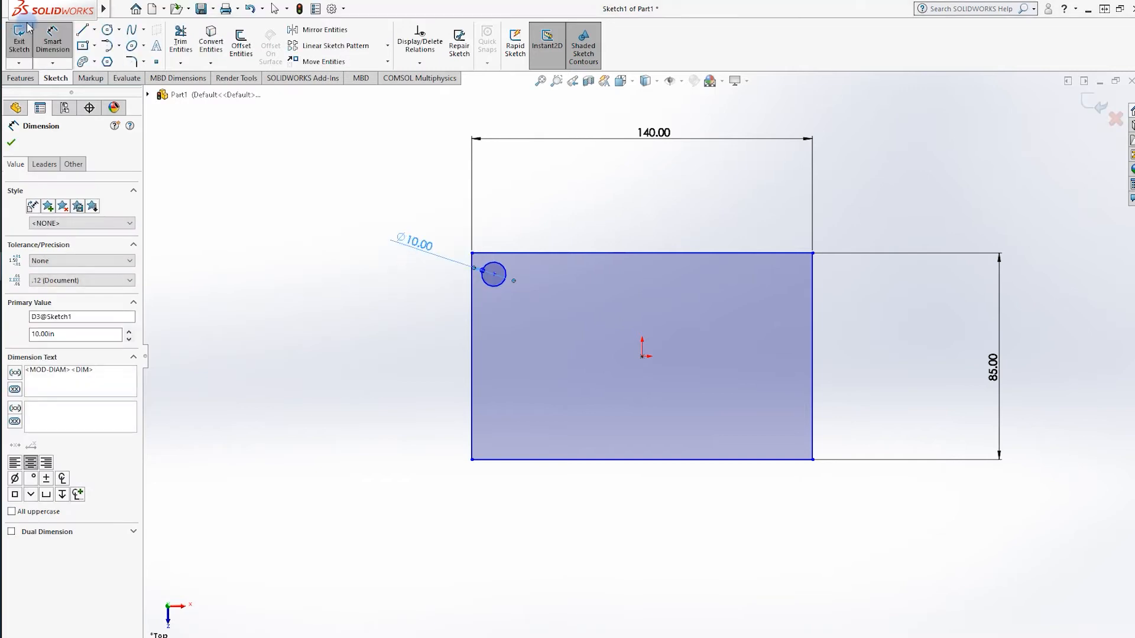
# Step: Dimension the circle's centre 15 in from the rectangle's left edge and 25 in from its top edge
pyautogui.click(506, 269)
pyautogui.click(472, 261)
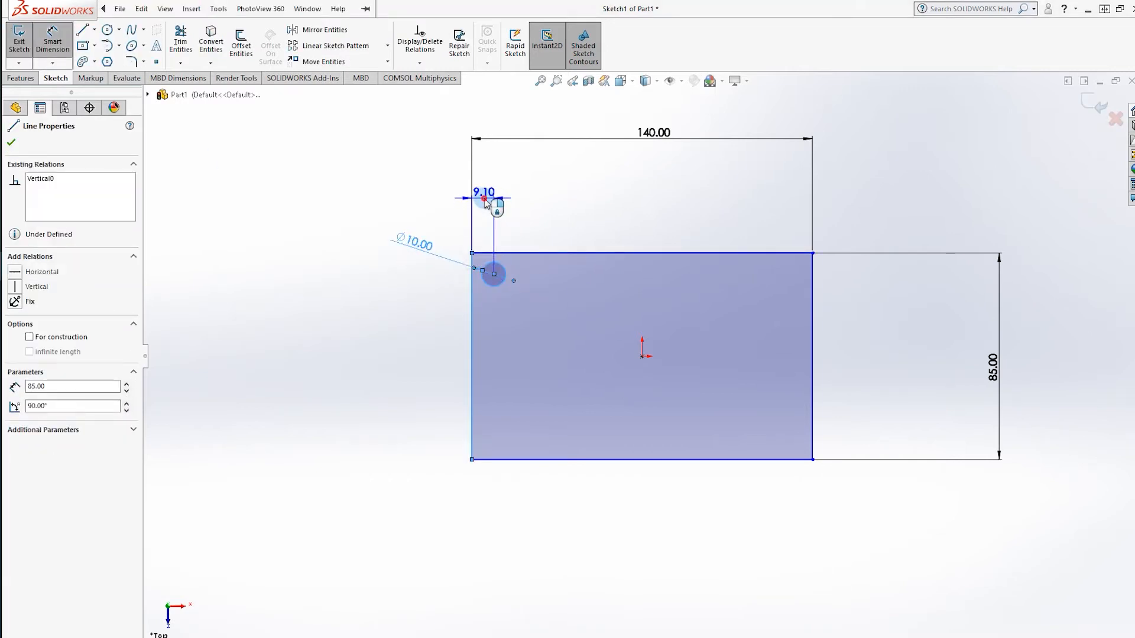
pyautogui.click(485, 198)
pyautogui.write('15')
pyautogui.press('Return')
pyautogui.click(507, 271)
pyautogui.click(525, 256)
pyautogui.click(364, 281)
pyautogui.write('25')
pyautogui.press('Return')
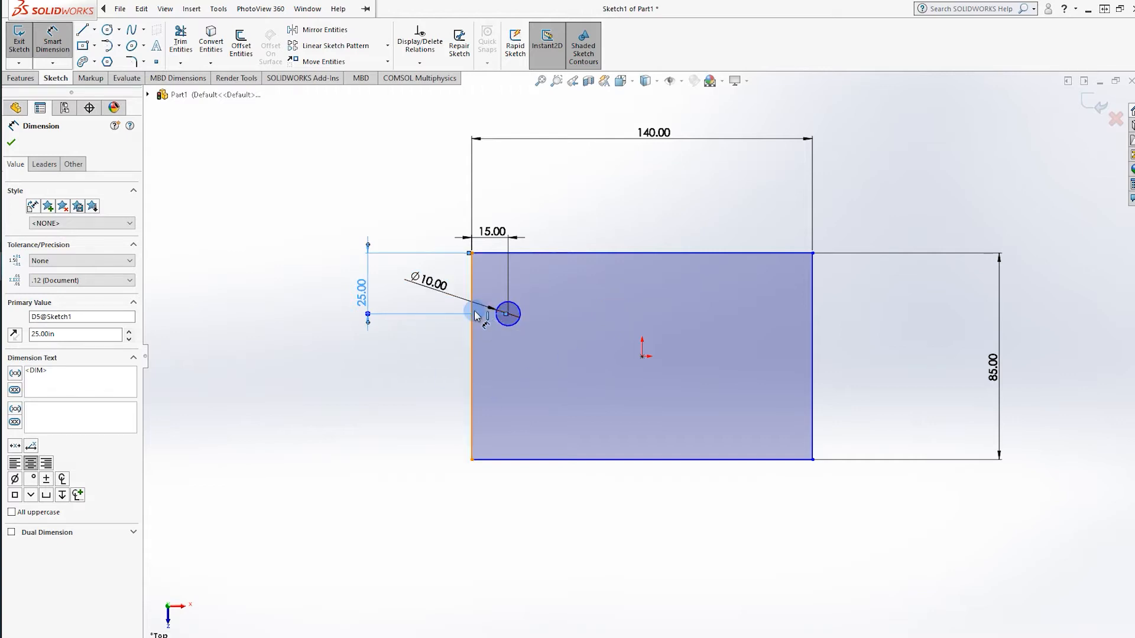
# Step: Sketch a second circle directly below the first and dimension its centre 65 in from the rectangle's top edge
pyautogui.click(109, 29)
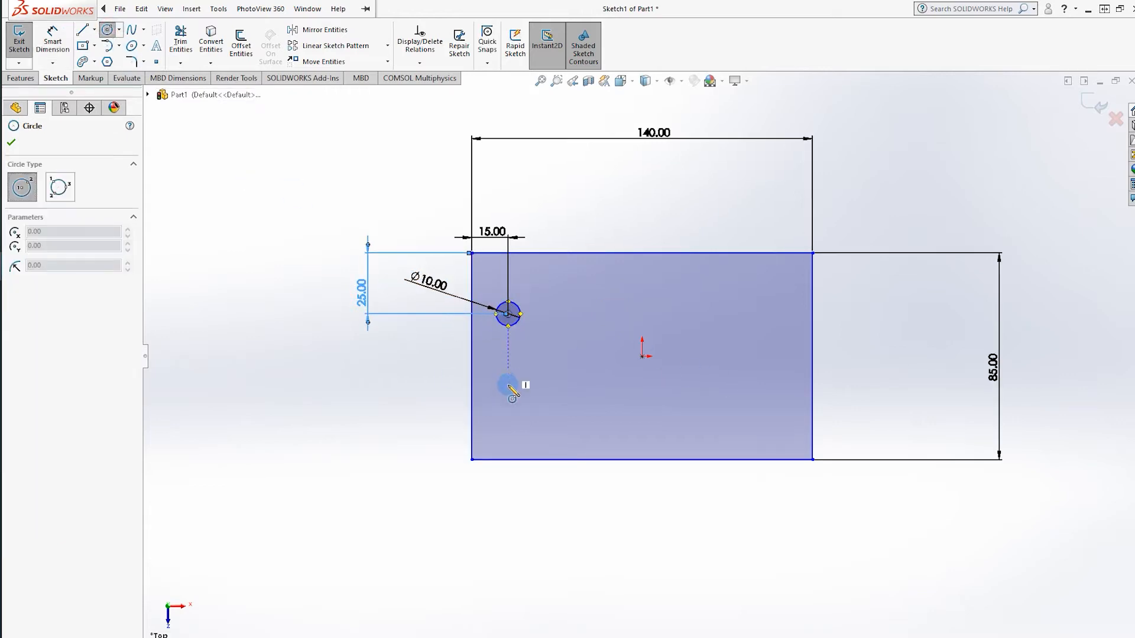
pyautogui.moveTo(507, 412); pyautogui.dragTo(522, 409)
pyautogui.press('Escape')
pyautogui.press('d')
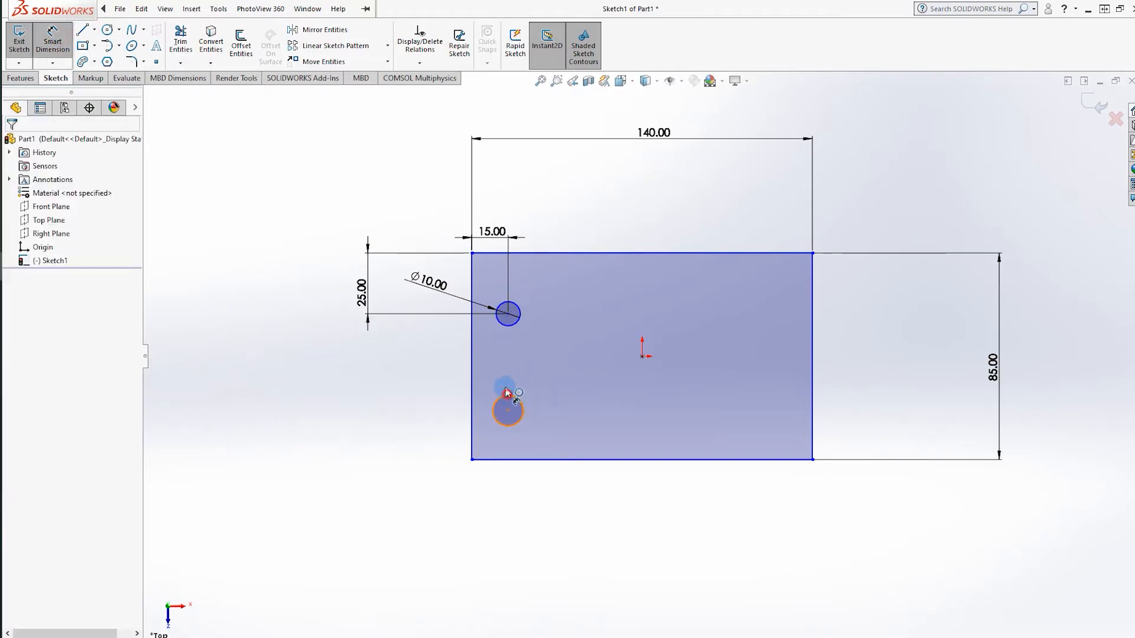
pyautogui.click(506, 394)
pyautogui.click(507, 254)
pyautogui.click(313, 303)
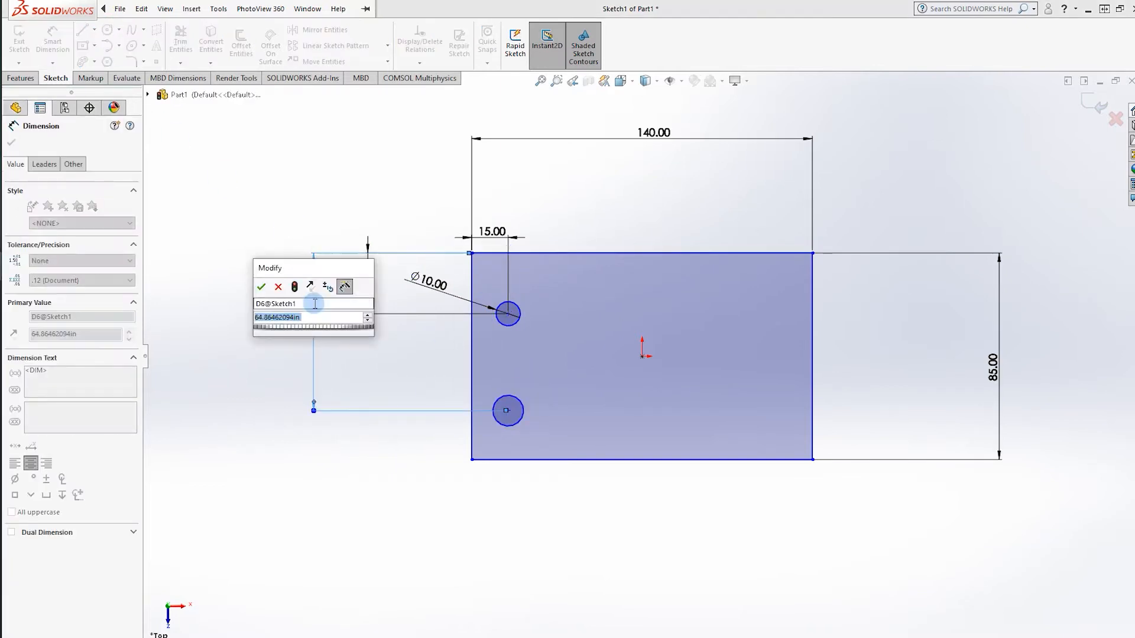
pyautogui.write('65')
pyautogui.press('Return')
pyautogui.press('Escape')
pyautogui.click(516, 409)
pyautogui.click(523, 412)
pyautogui.rightClick(520, 328)
pyautogui.click(569, 230)
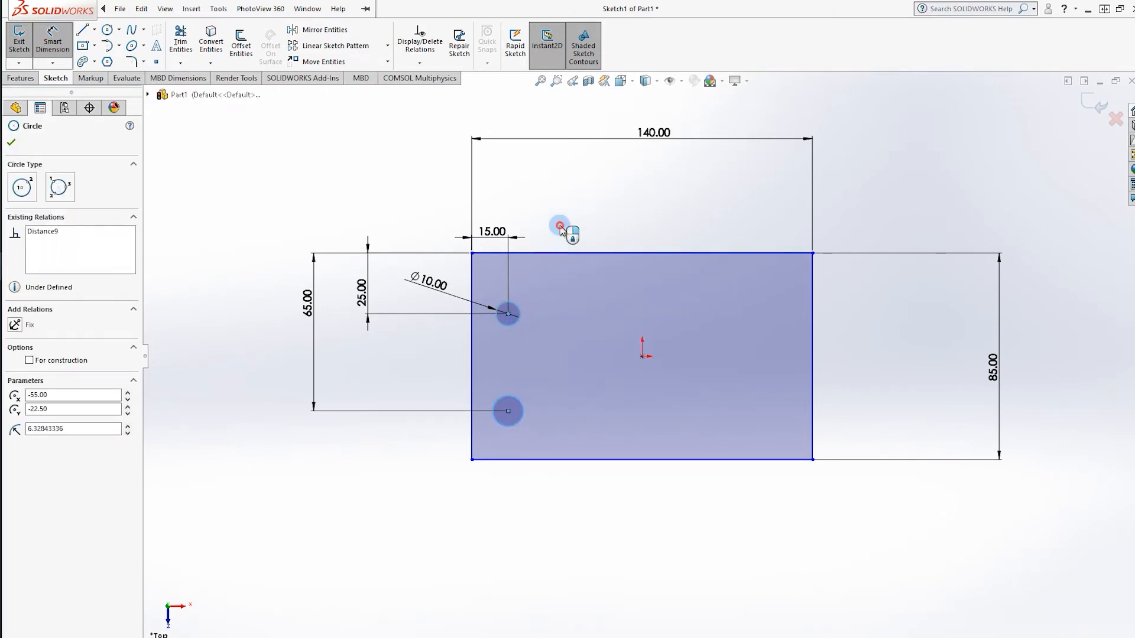
# Step: Make the lower circle equal in size to the 10 in circle above it
pyautogui.click(519, 314)
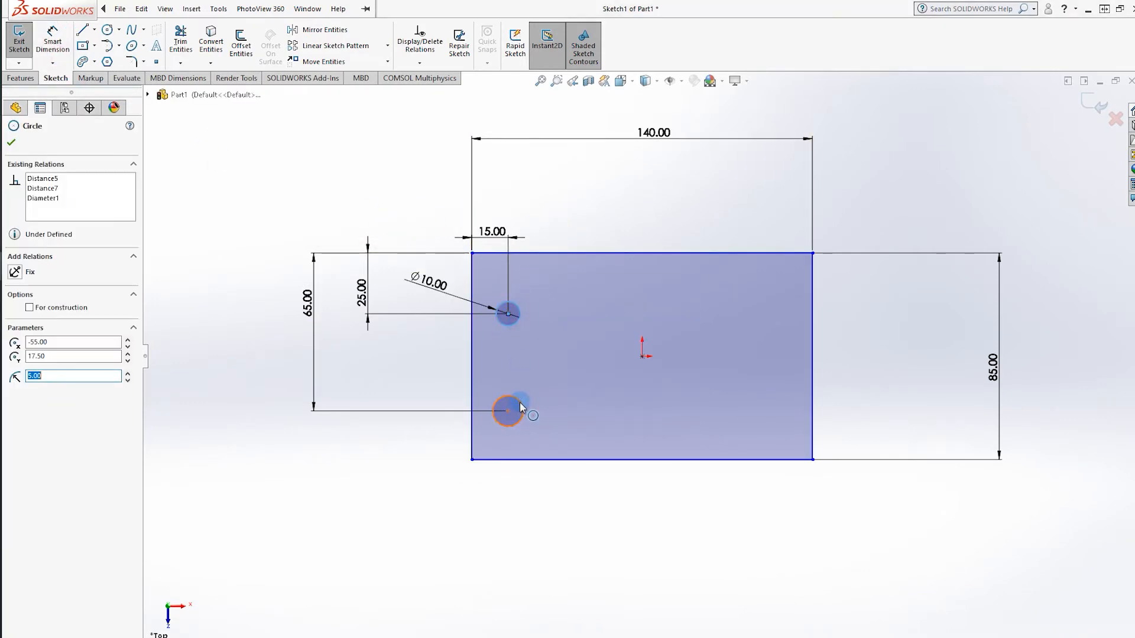
pyautogui.keyDown('ctrl'); pyautogui.click(520, 408); pyautogui.keyUp('ctrl')
pyautogui.rightClick(519, 409)
pyautogui.click(570, 213)
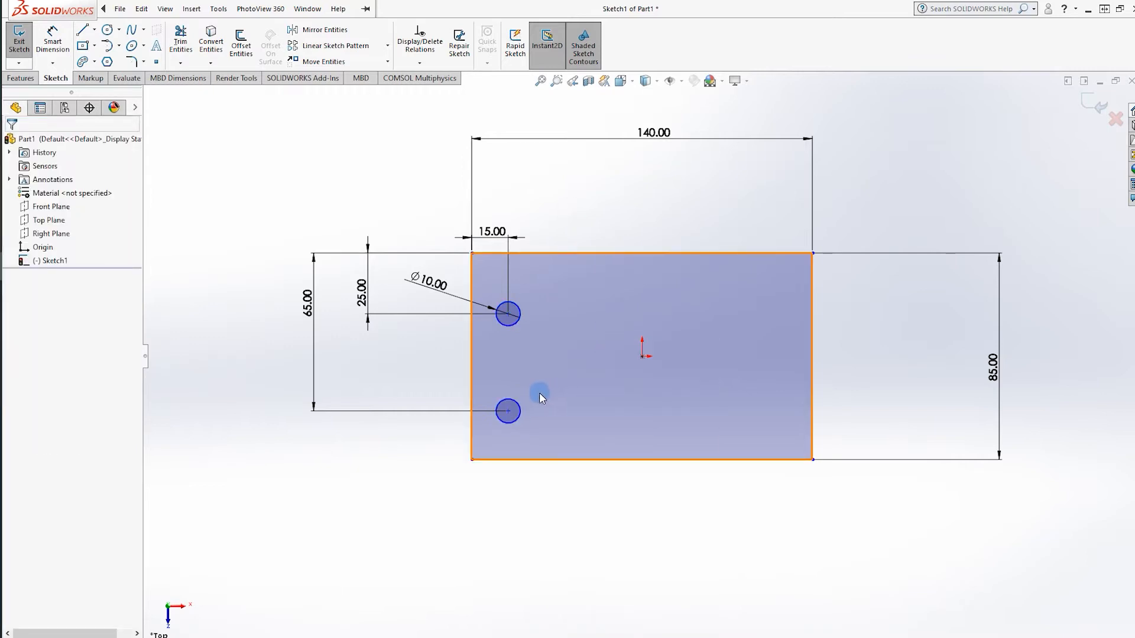
# Step: Draw a vertical centerline through the origin, extending beyond the rectangle's top and bottom edges
pyautogui.click(146, 45)
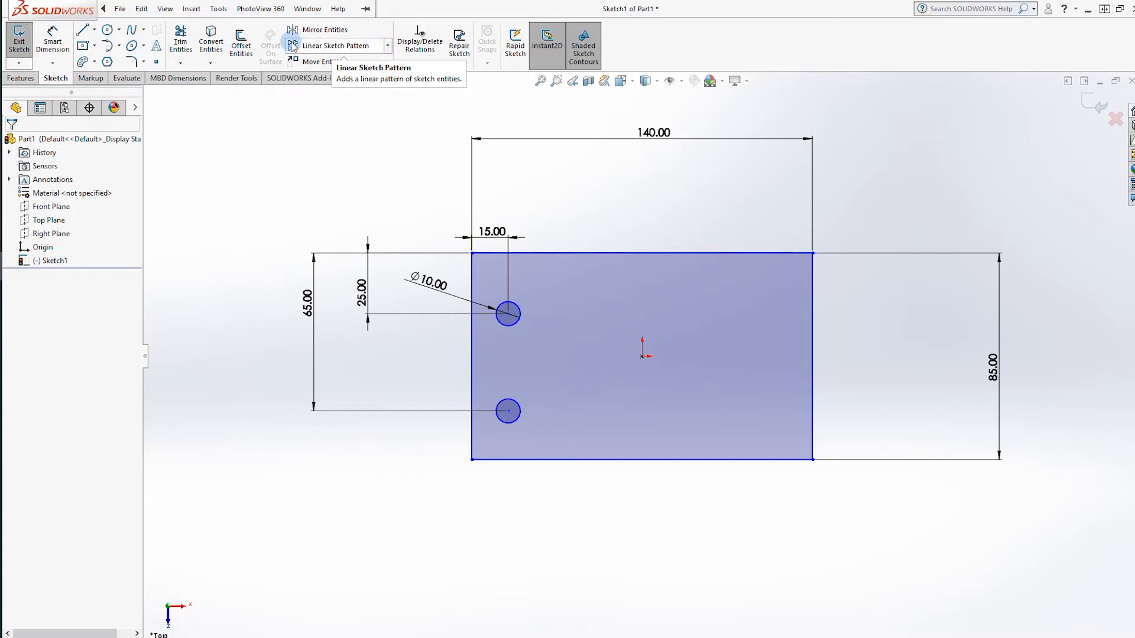
pyautogui.click(107, 30)
pyautogui.click(94, 29)
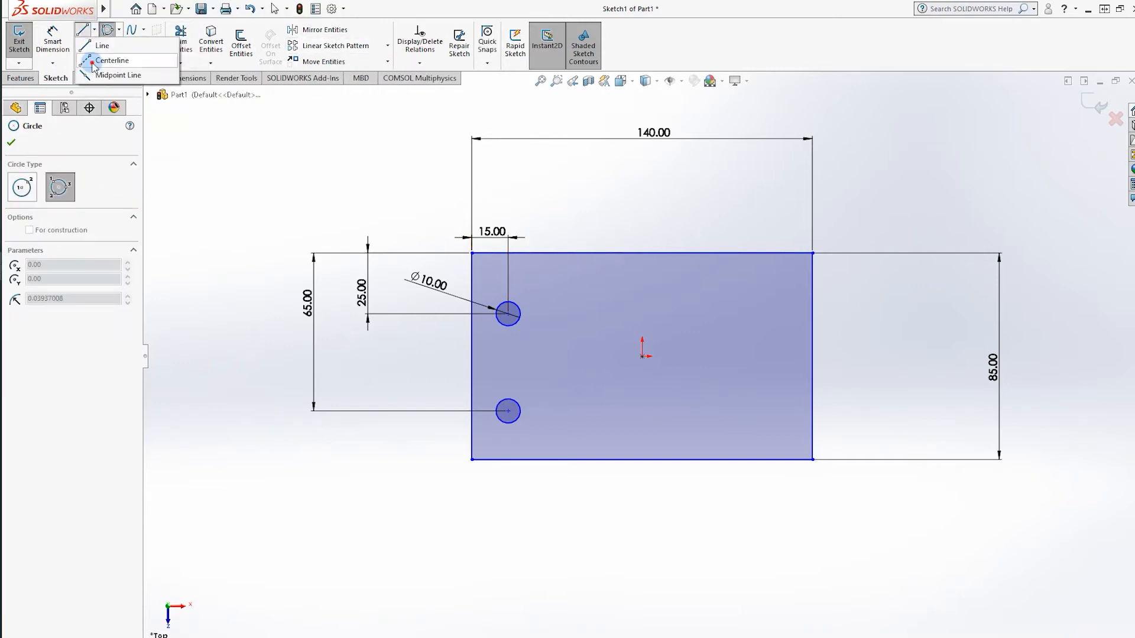
pyautogui.click(95, 60)
pyautogui.click(642, 223)
pyautogui.click(643, 521)
pyautogui.press('Escape')
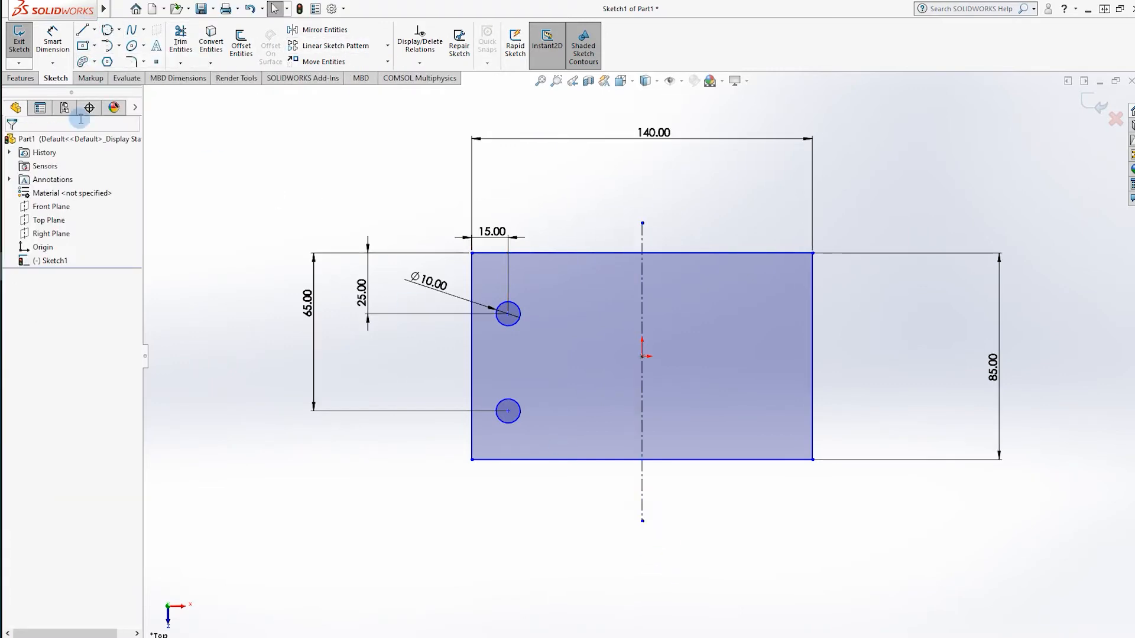
# Step: Mirror both circles about the vertical centerline to the rectangle's right side
pyautogui.click(319, 30)
pyautogui.click(518, 324)
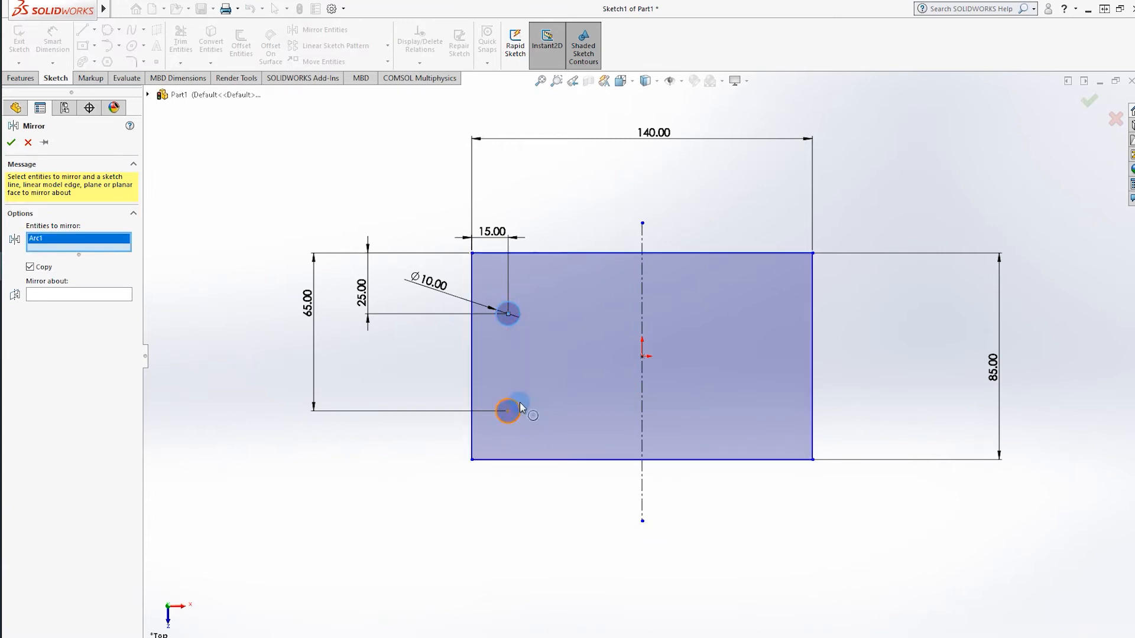
pyautogui.click(521, 407)
pyautogui.click(117, 309)
pyautogui.click(644, 273)
pyautogui.click(11, 141)
pyautogui.click(618, 215)
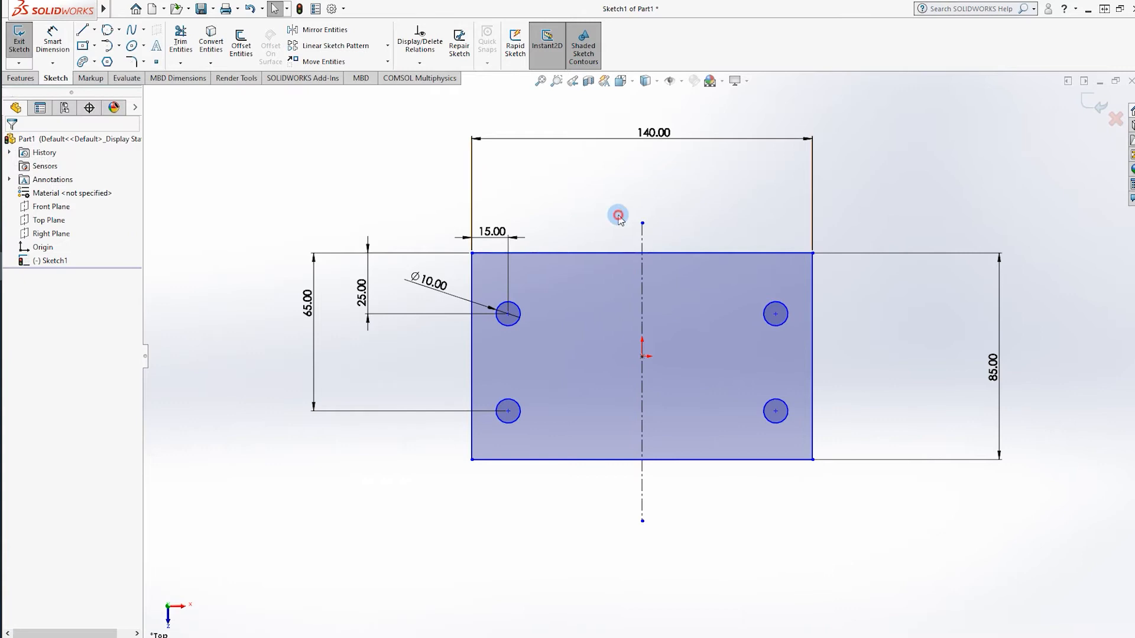
# Step: Try extruding the selected rectangle outline 18 in and undo the extrusion
pyautogui.click(20, 78)
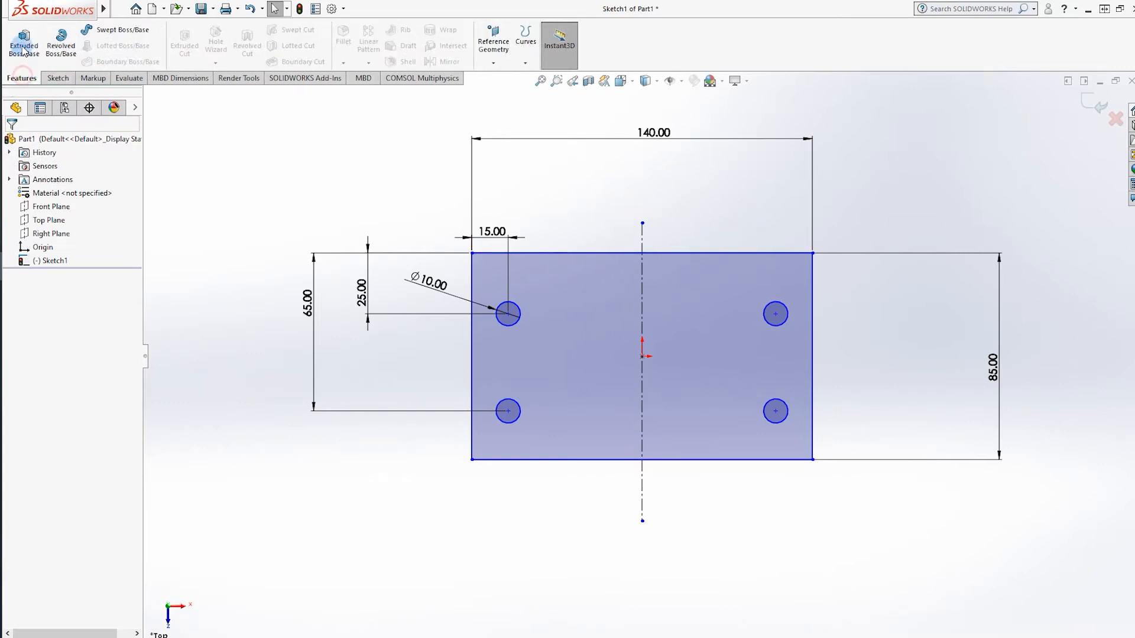
pyautogui.click(24, 41)
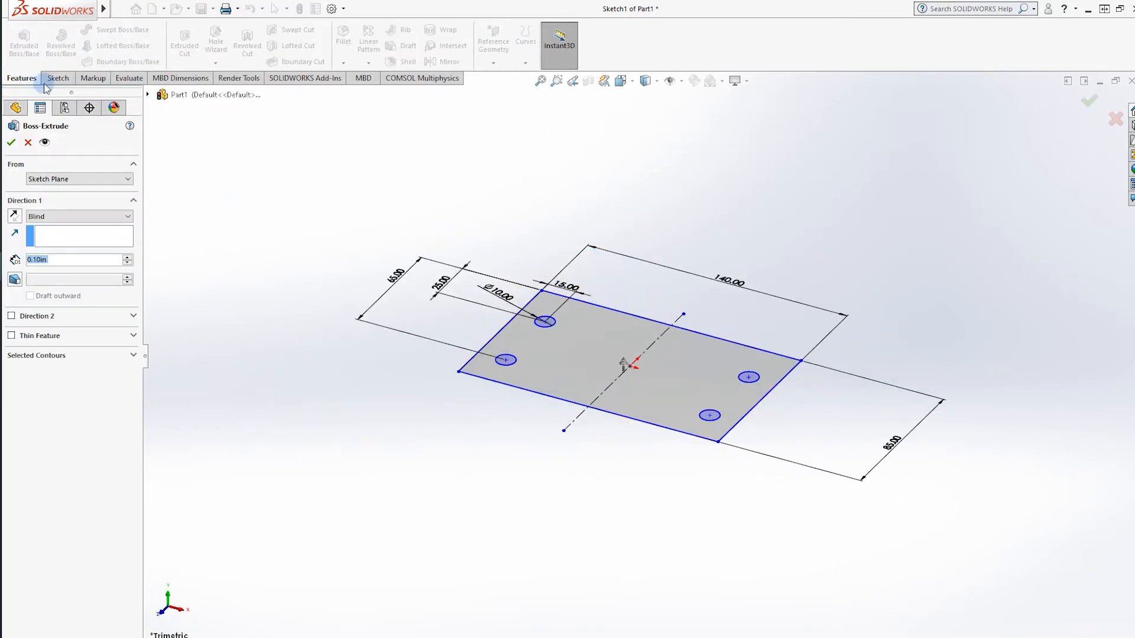
pyautogui.click(567, 351)
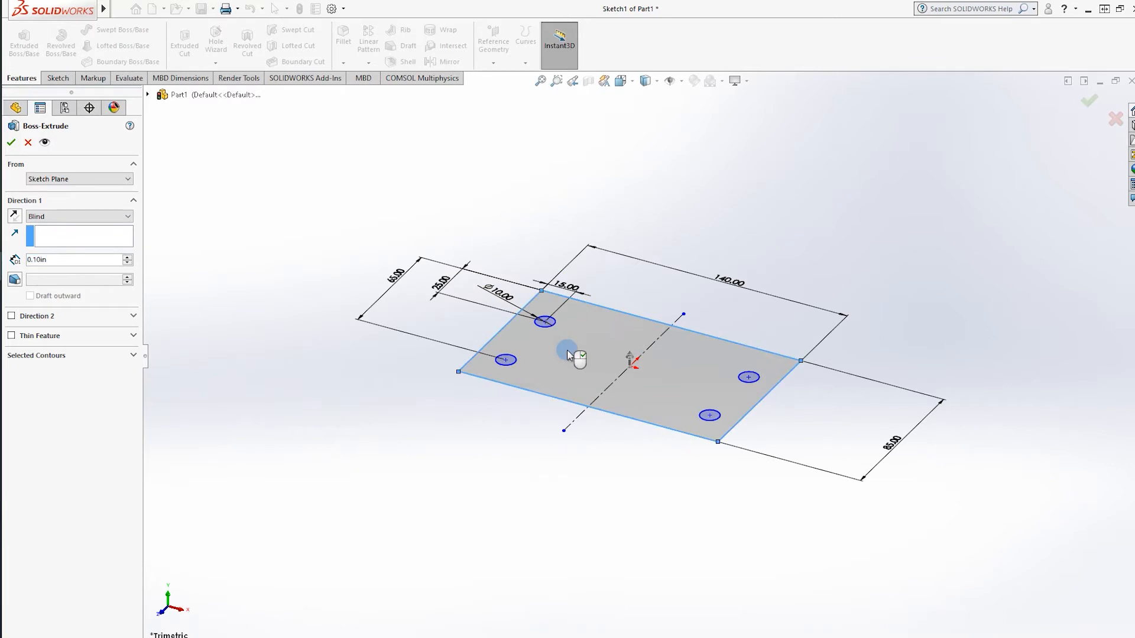
pyautogui.write('10')
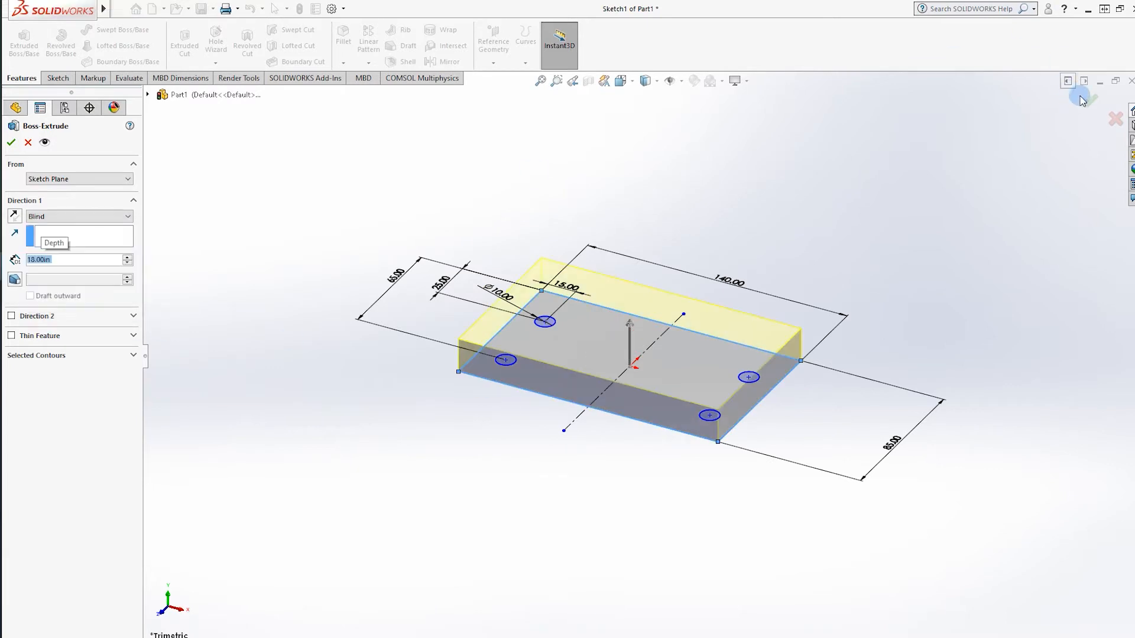
pyautogui.press('Return')
pyautogui.hotkey('ctrl', 'z')
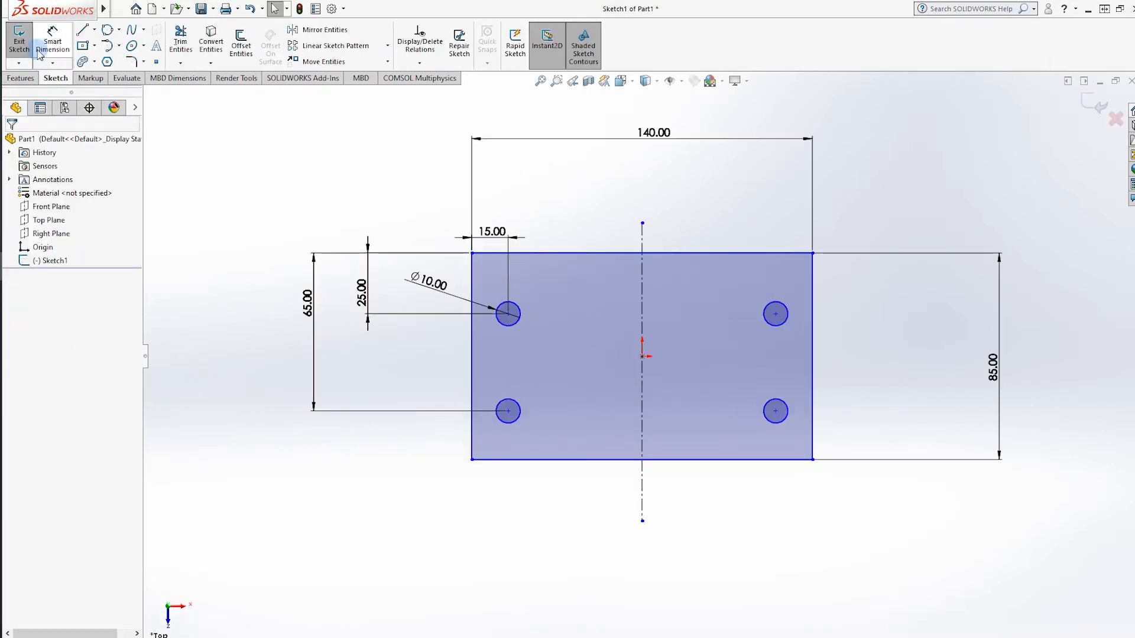
# Step: Extrude the rectangle with its four holes 18 in and start a sketch on the plate's right end face
pyautogui.click(58, 263)
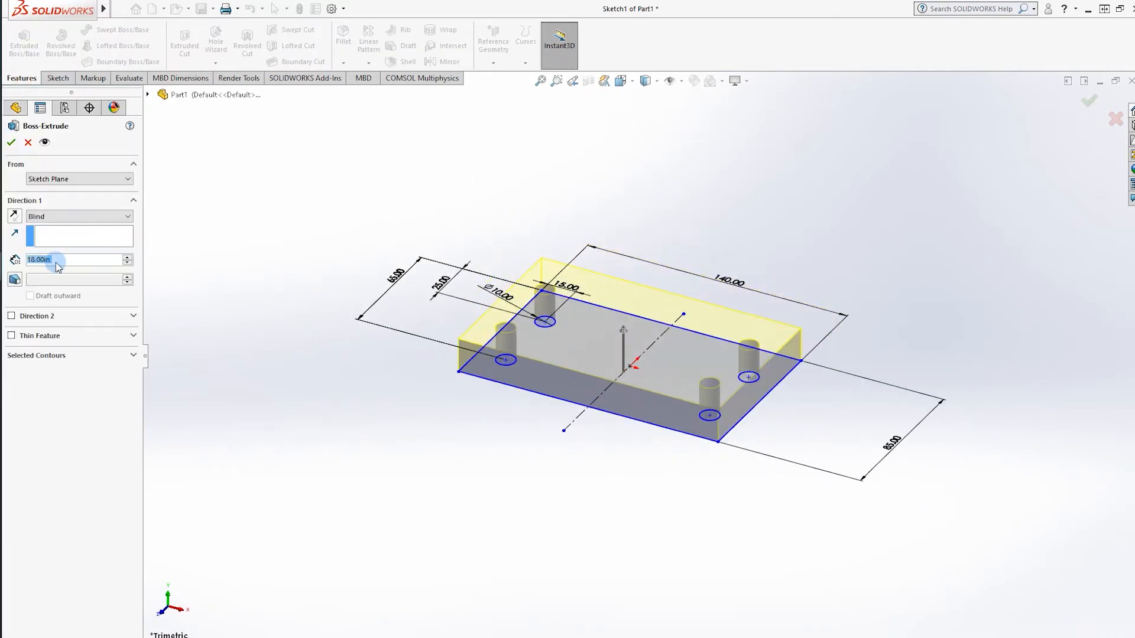
pyautogui.click(14, 145)
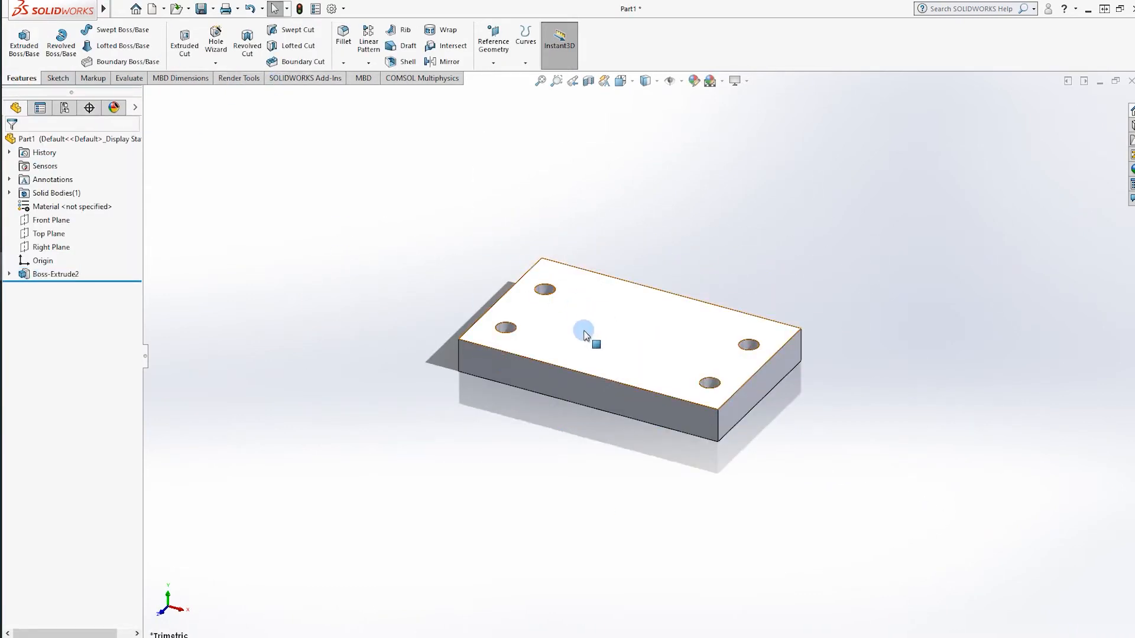
pyautogui.rightClick(746, 355)
pyautogui.click(773, 353)
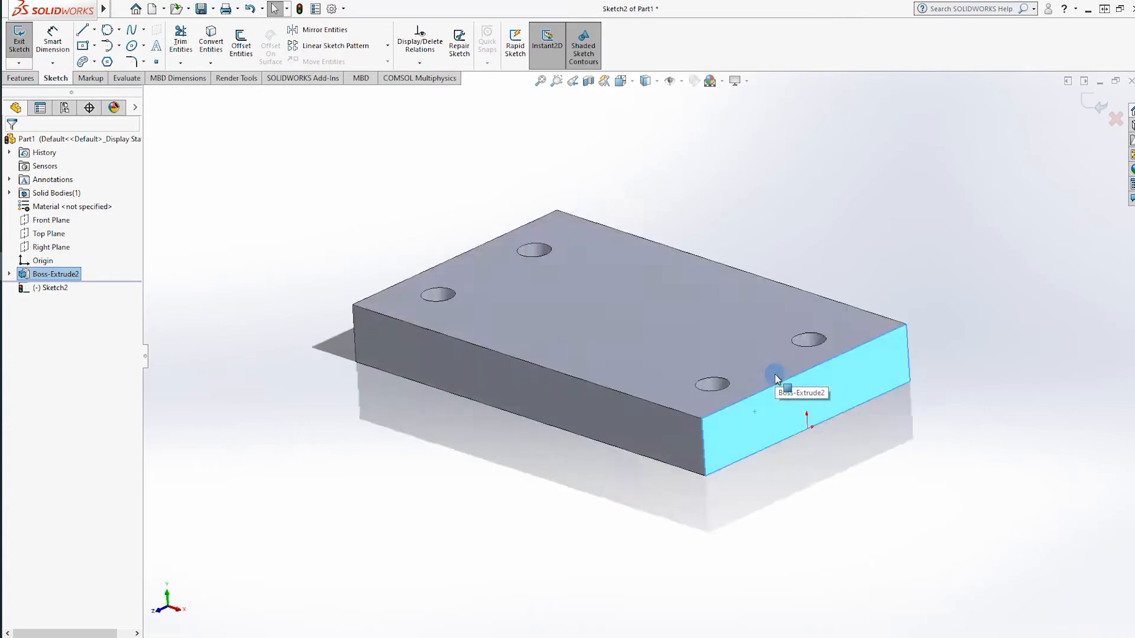
# Step: Sketch a center rectangle about 55 in wide on the origin and dimension its width
pyautogui.click(95, 46)
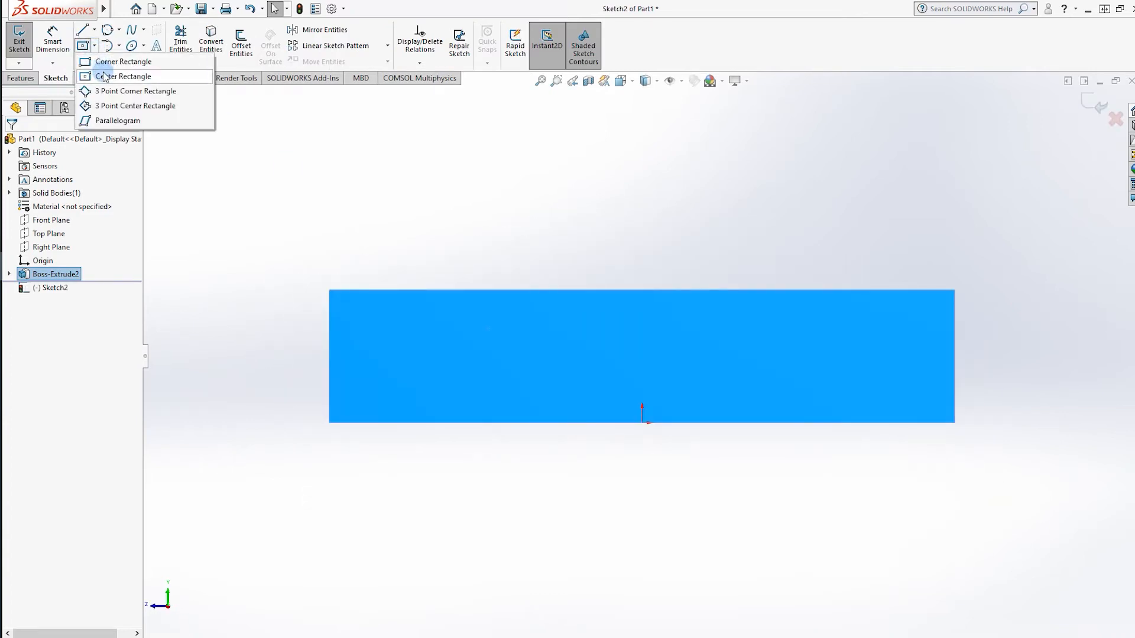
pyautogui.click(104, 76)
pyautogui.click(644, 422)
pyautogui.click(438, 389)
pyautogui.press('Escape')
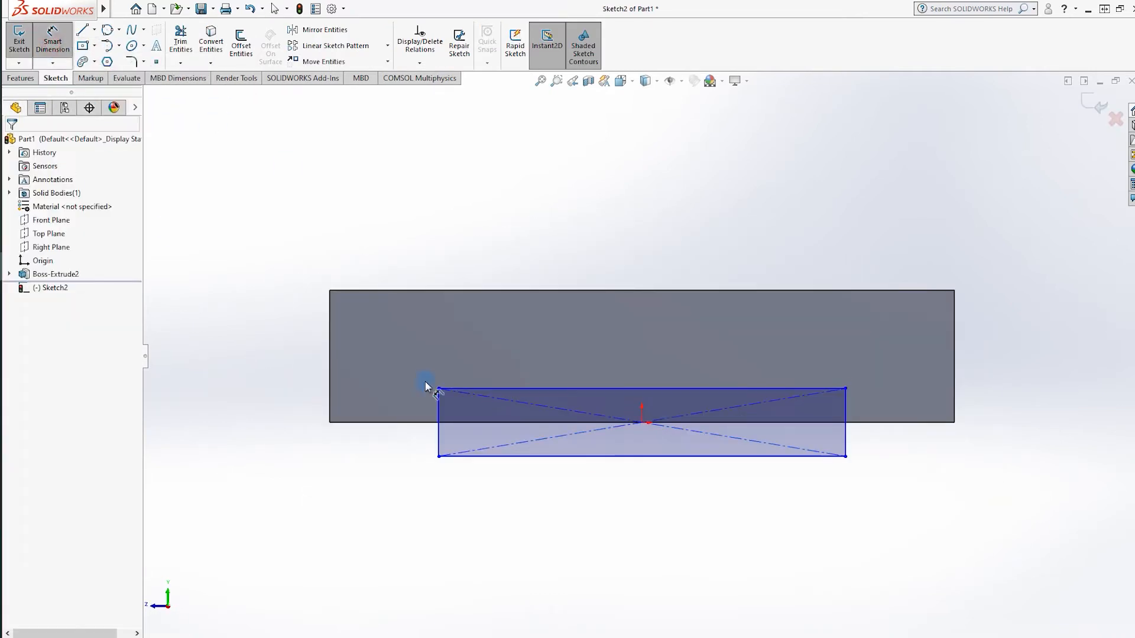
pyautogui.click(626, 389)
pyautogui.click(649, 229)
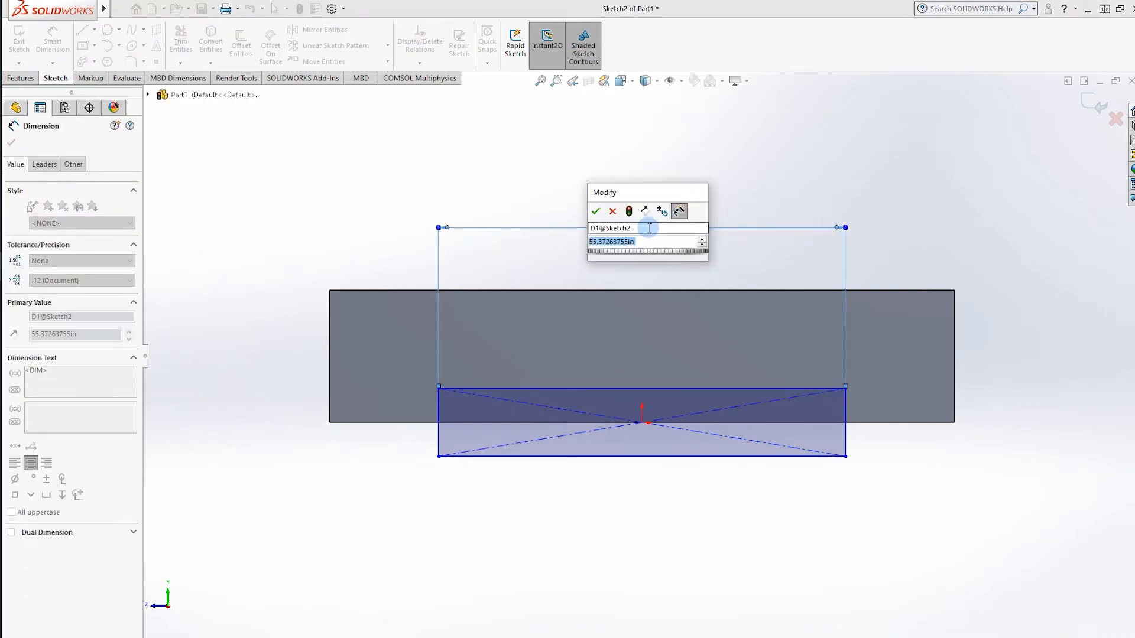
pyautogui.press('Return')
pyautogui.press('Escape')
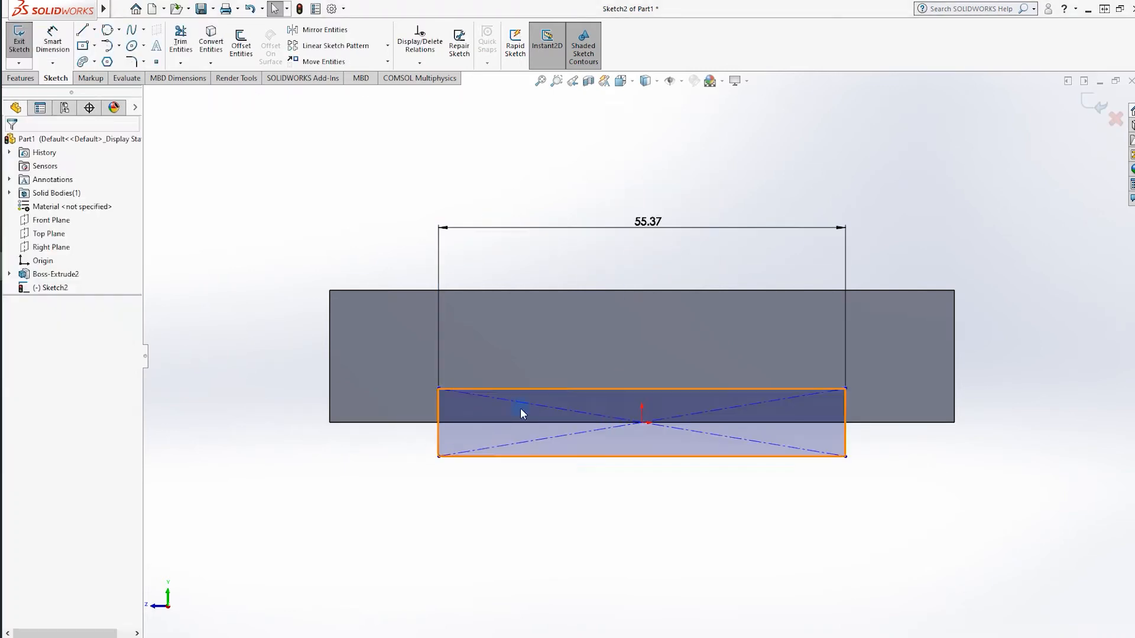
# Step: Try to constrain the rectangle's top edge to the origin and undo the rectangle with its width dimension
pyautogui.click(643, 423)
pyautogui.keyDown('ctrl'); pyautogui.click(646, 389); pyautogui.keyUp('ctrl')
pyautogui.keyDown('ctrl'); pyautogui.click(614, 389); pyautogui.keyUp('ctrl')
pyautogui.keyDown('ctrl'); pyautogui.click(651, 438); pyautogui.keyUp('ctrl')
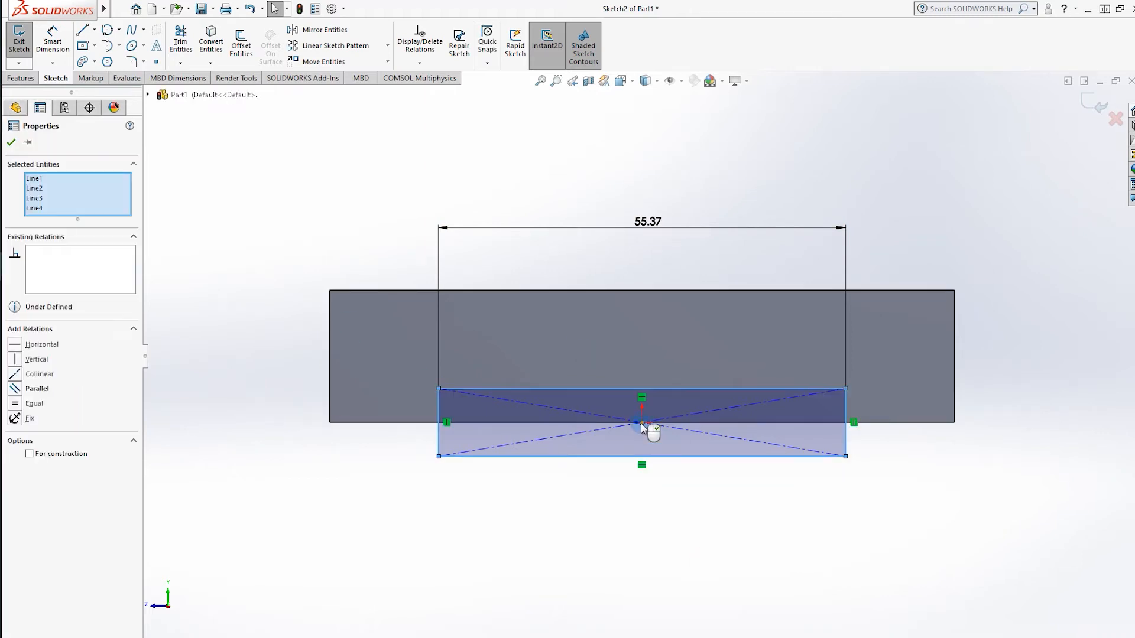
pyautogui.click(15, 355)
pyautogui.click(692, 601)
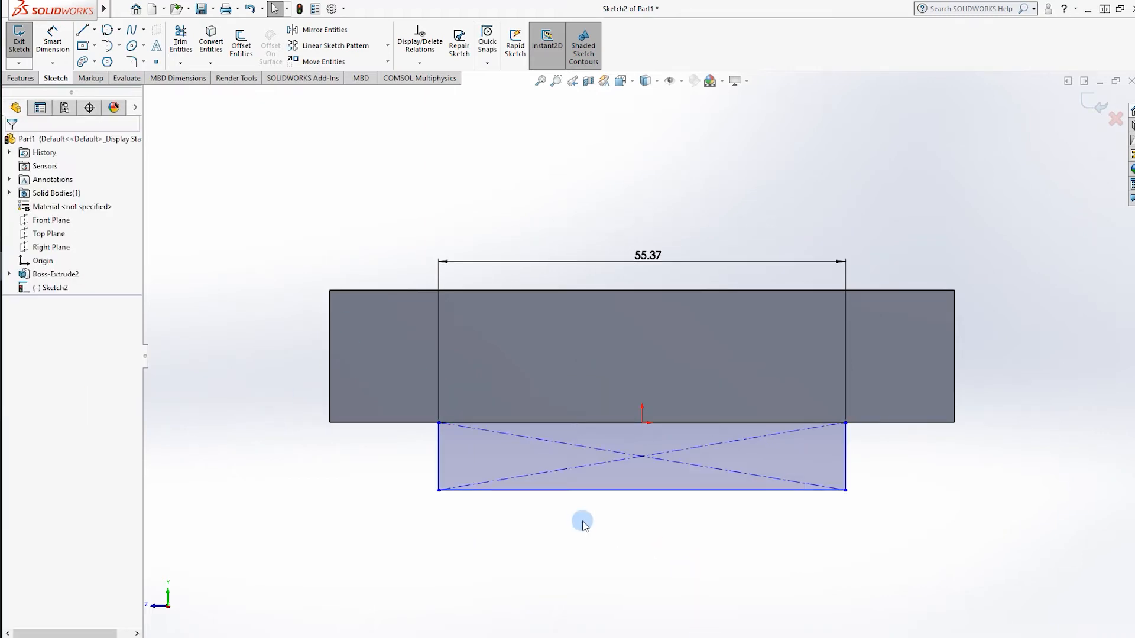
pyautogui.hotkey('ctrl', 'z')
pyautogui.hotkey('ctrl', 'z')
pyautogui.hotkey('ctrl', 'z')
# Step: Sketch a new center rectangle on the origin of the end face and set its width to 15 in
pyautogui.click(83, 45)
pyautogui.click(642, 422)
pyautogui.click(837, 377)
pyautogui.press('Escape')
pyautogui.click(665, 377)
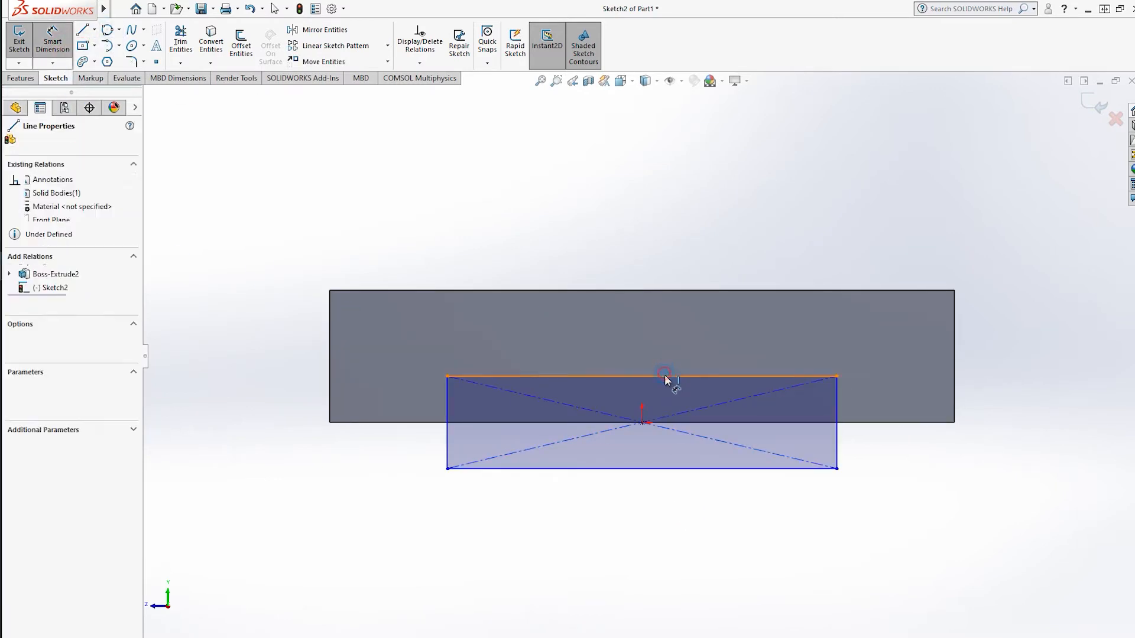
pyautogui.click(663, 220)
pyautogui.write('15')
pyautogui.press('Return')
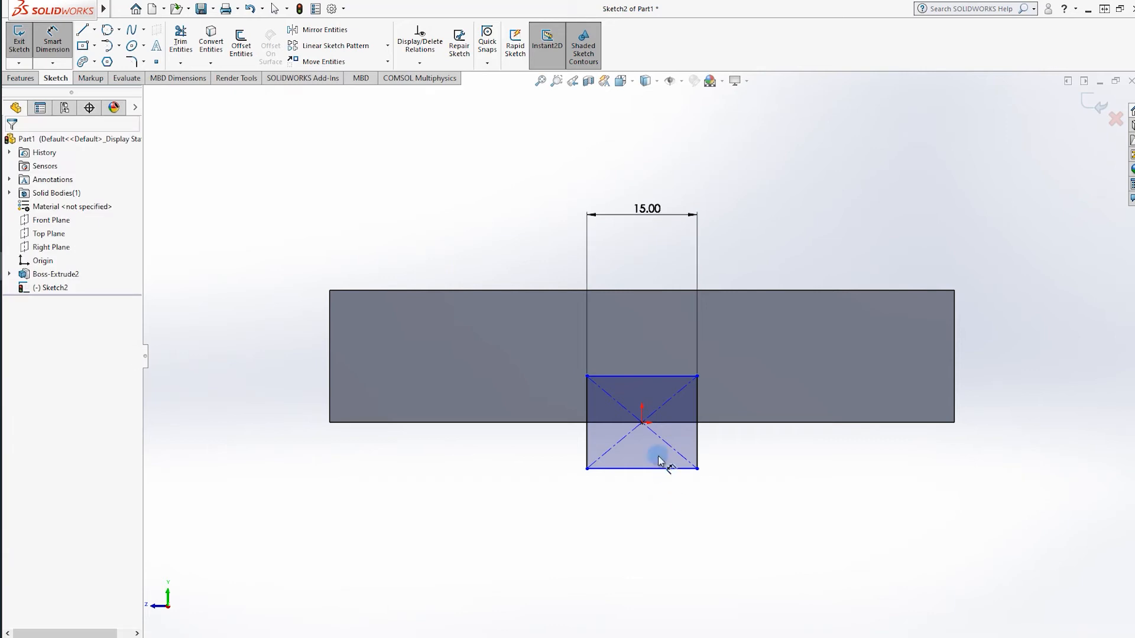
pyautogui.click(618, 288)
pyautogui.press('Escape')
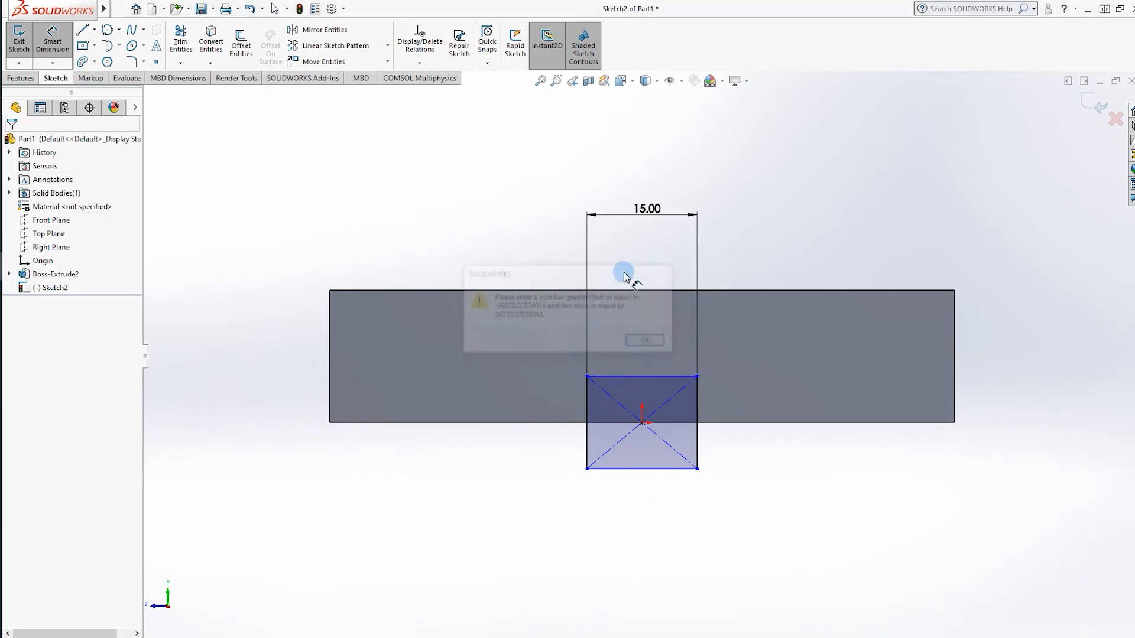
# Step: Delete the rectangle's width dimension and set its left side 15 in from the plate's left edge
pyautogui.press('Escape')
pyautogui.click(691, 216)
pyautogui.press('Delete')
pyautogui.click(586, 409)
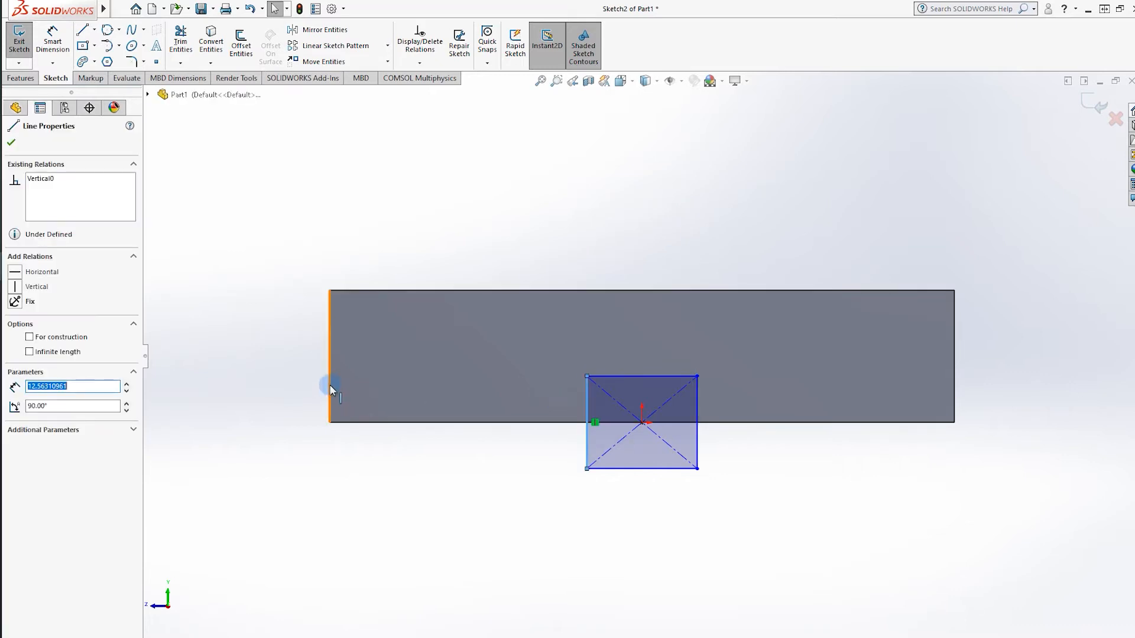
pyautogui.click(52, 41)
pyautogui.click(596, 414)
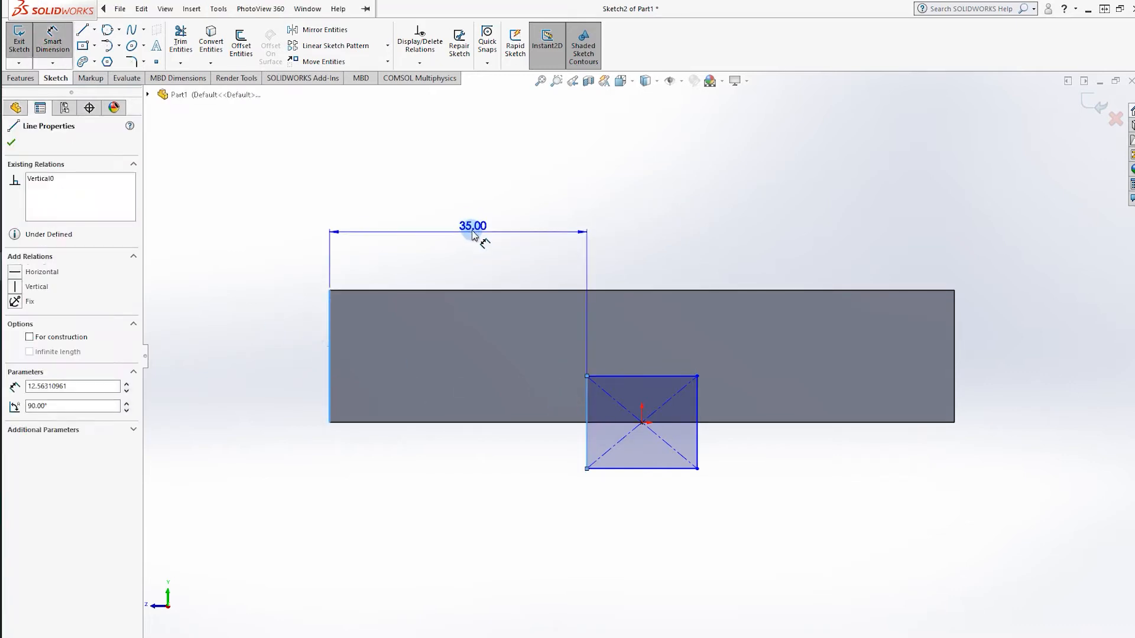
pyautogui.click(475, 232)
pyautogui.write('15')
pyautogui.press('Return')
# Step: Dimension the rectangle's height and set it to 4 in
pyautogui.click(864, 405)
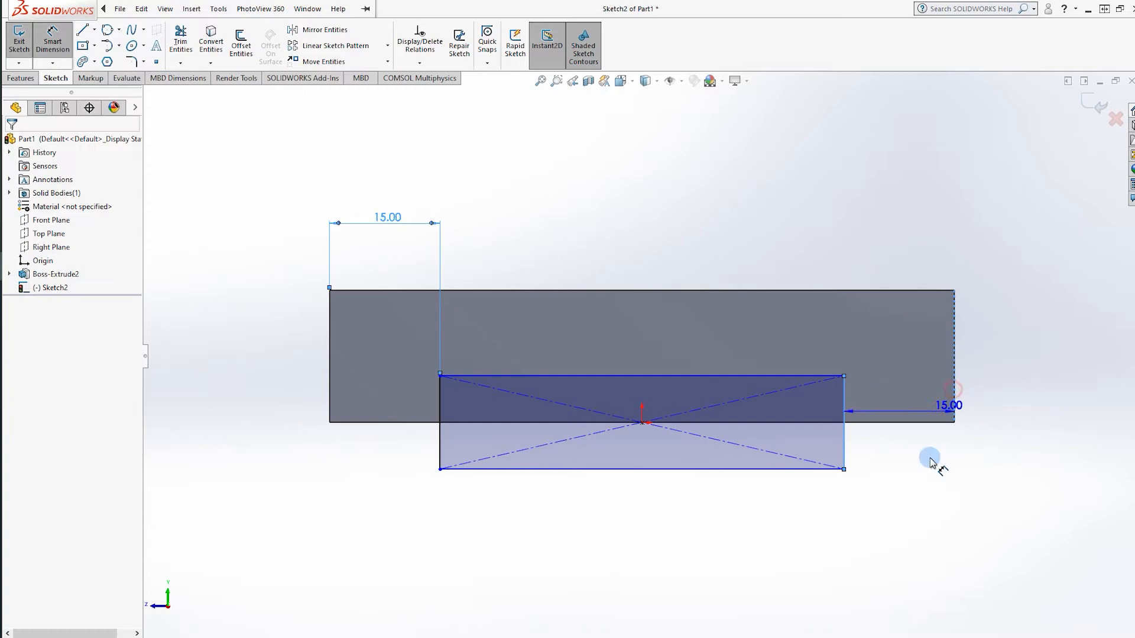
pyautogui.click(855, 228)
pyautogui.click(869, 261)
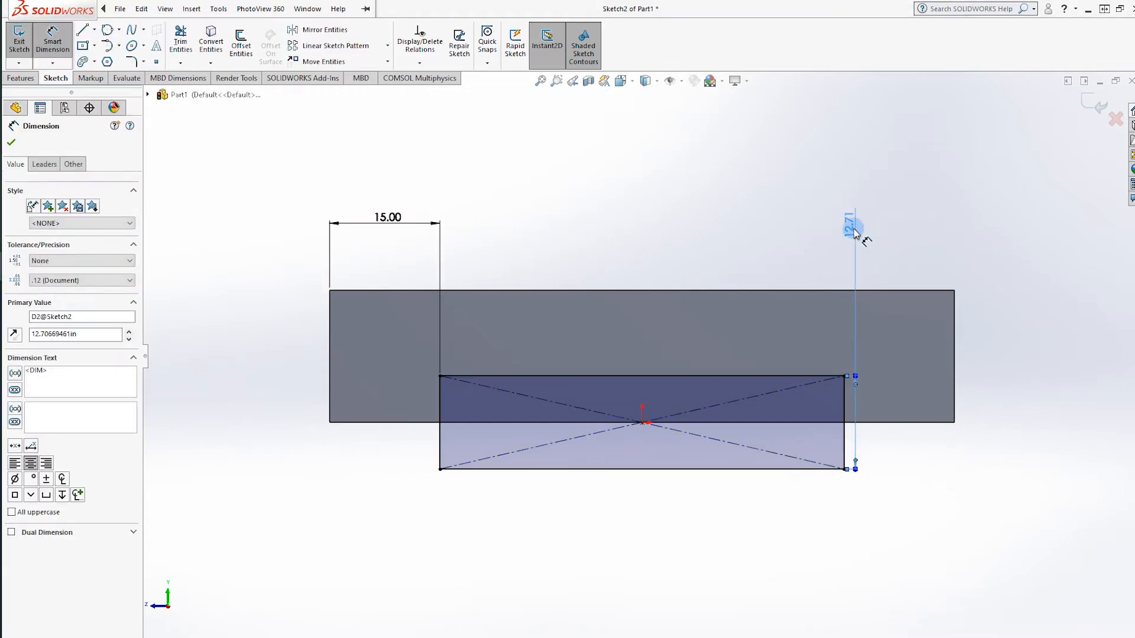
pyautogui.doubleClick(854, 230)
pyautogui.write('2')
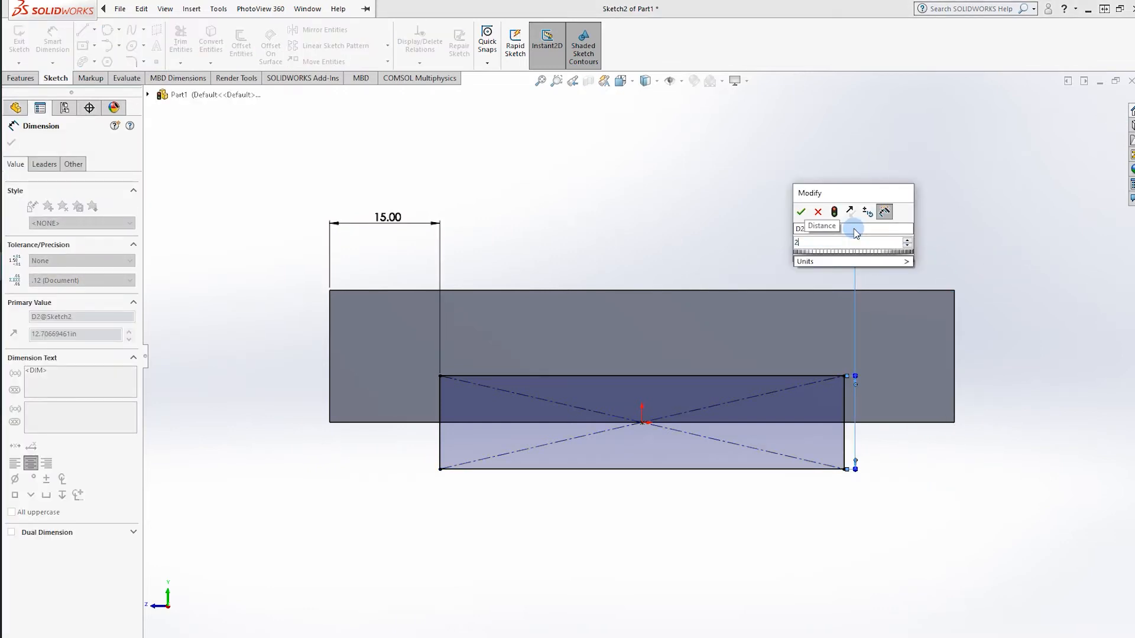
pyautogui.press('Return')
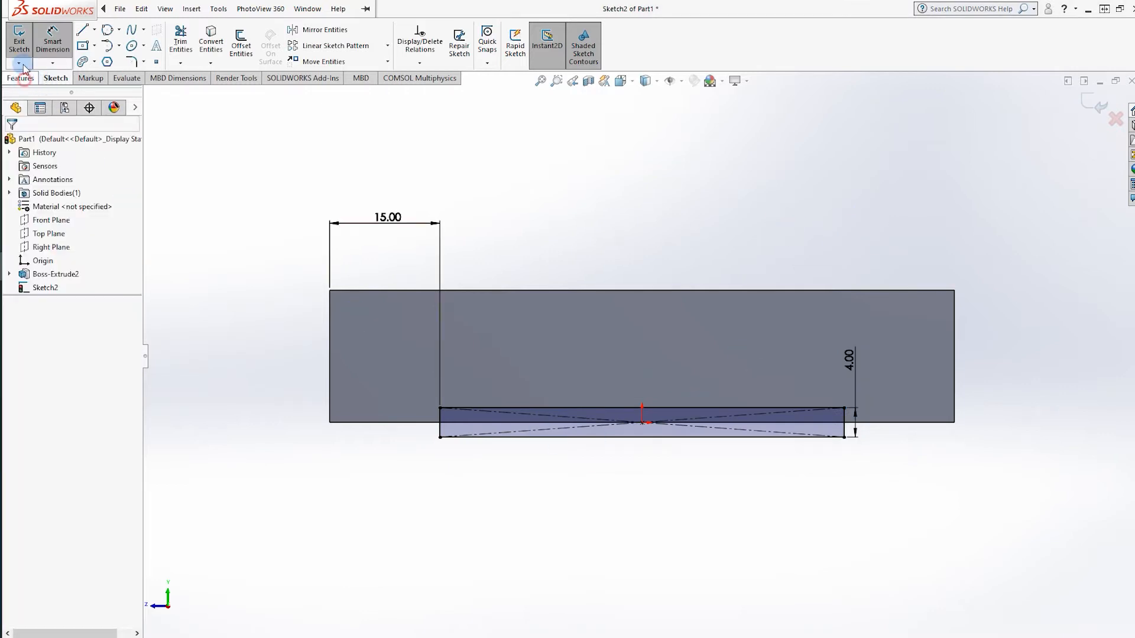
# Step: Cut the rectangle lengthwise along the plate's underside with Extruded Cut
pyautogui.click(22, 77)
pyautogui.click(185, 41)
pyautogui.click(62, 217)
pyautogui.click(48, 227)
pyautogui.click(11, 142)
# Step: Edit the cut's sketch and set the gap between the rectangle's left side and the plate's left edge to 10 in
pyautogui.moveTo(405, 189)
pyautogui.mouseDown(button='middle')
pyautogui.moveTo(760, 464)
pyautogui.moveTo(731, 434)
pyautogui.moveTo(733, 334)
pyautogui.moveTo(808, 536)
pyautogui.moveTo(730, 473)
pyautogui.mouseUp(button='middle')
pyautogui.click(729, 474)
pyautogui.rightClick(59, 301)
pyautogui.click(83, 267)
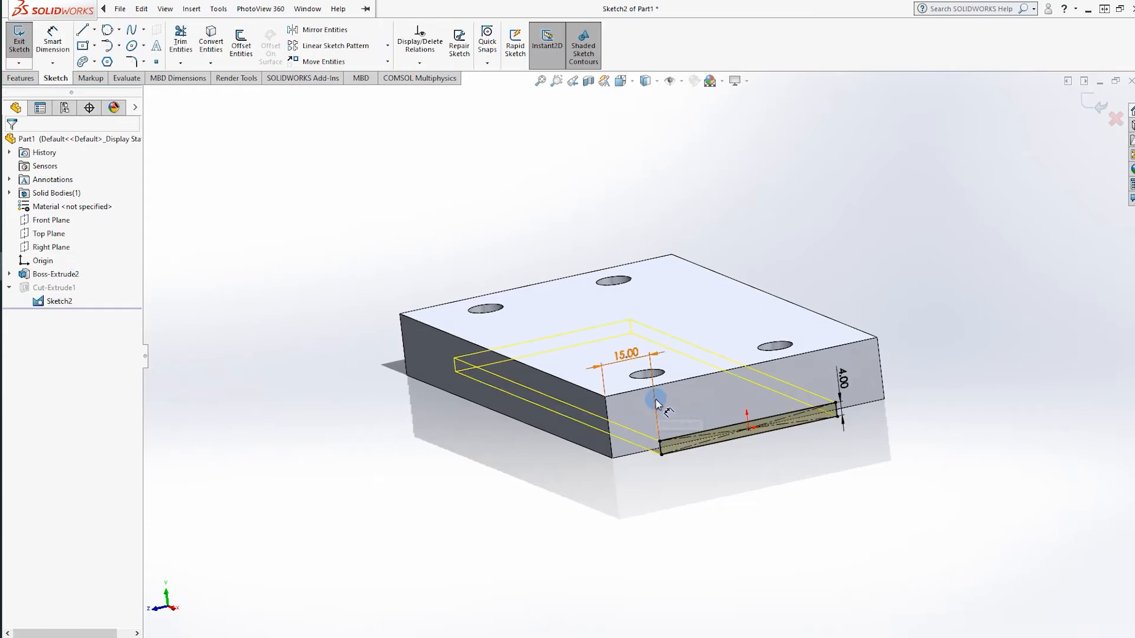
pyautogui.doubleClick(383, 251)
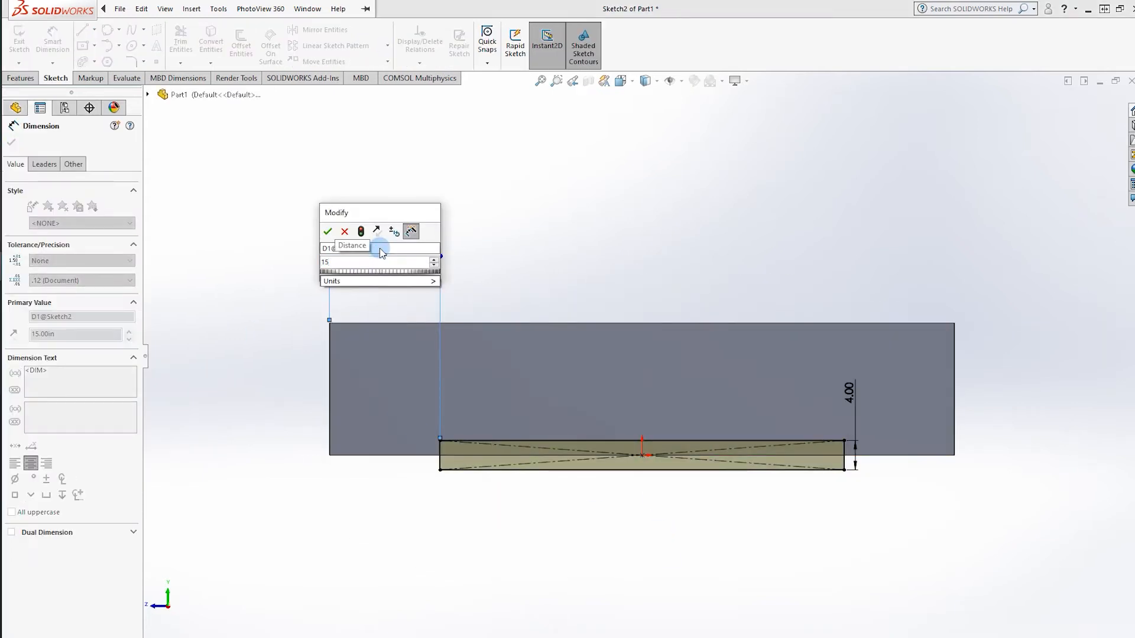
pyautogui.write('10')
pyautogui.press('Return')
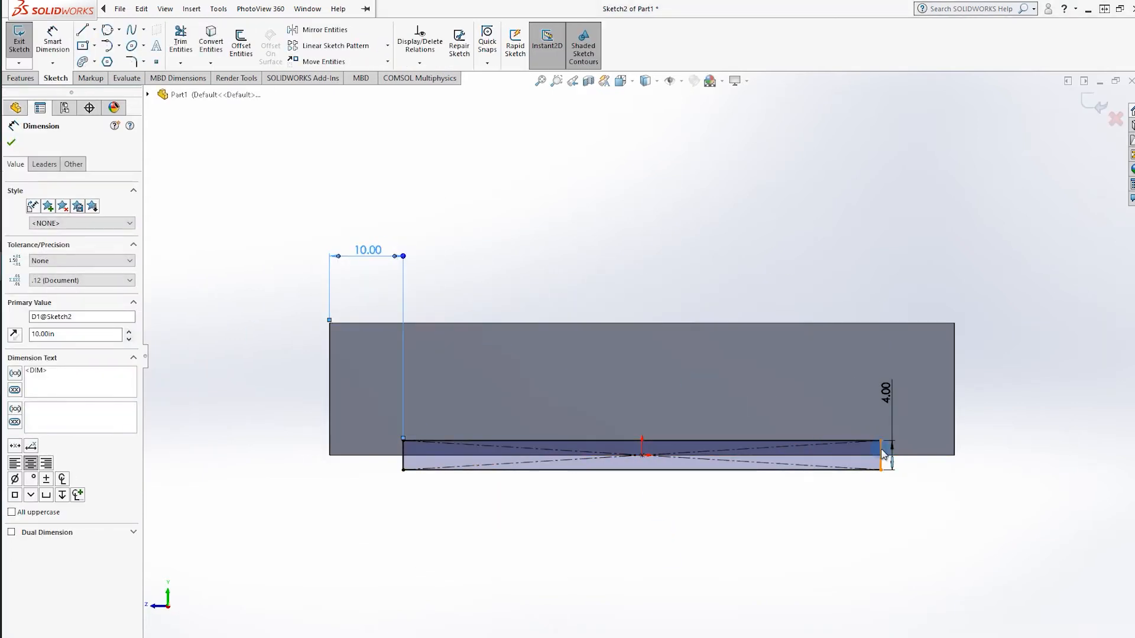
# Step: Try to dimension the gap between the rectangle's right side and the plate's right edge
pyautogui.click(881, 454)
pyautogui.click(955, 434)
pyautogui.click(902, 254)
pyautogui.click(382, 207)
pyautogui.press('Escape')
pyautogui.click(722, 226)
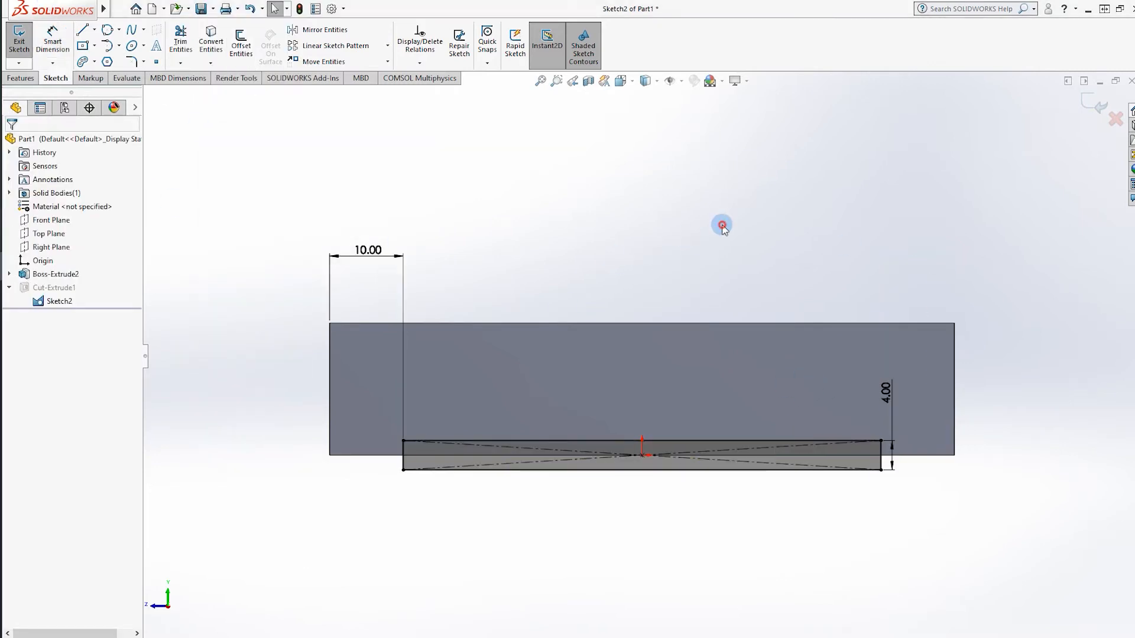
# Step: Show the sketch relations and delete the one holding the rectangle's centre on the origin
pyautogui.click(376, 247)
pyautogui.click(722, 562)
pyautogui.click(682, 81)
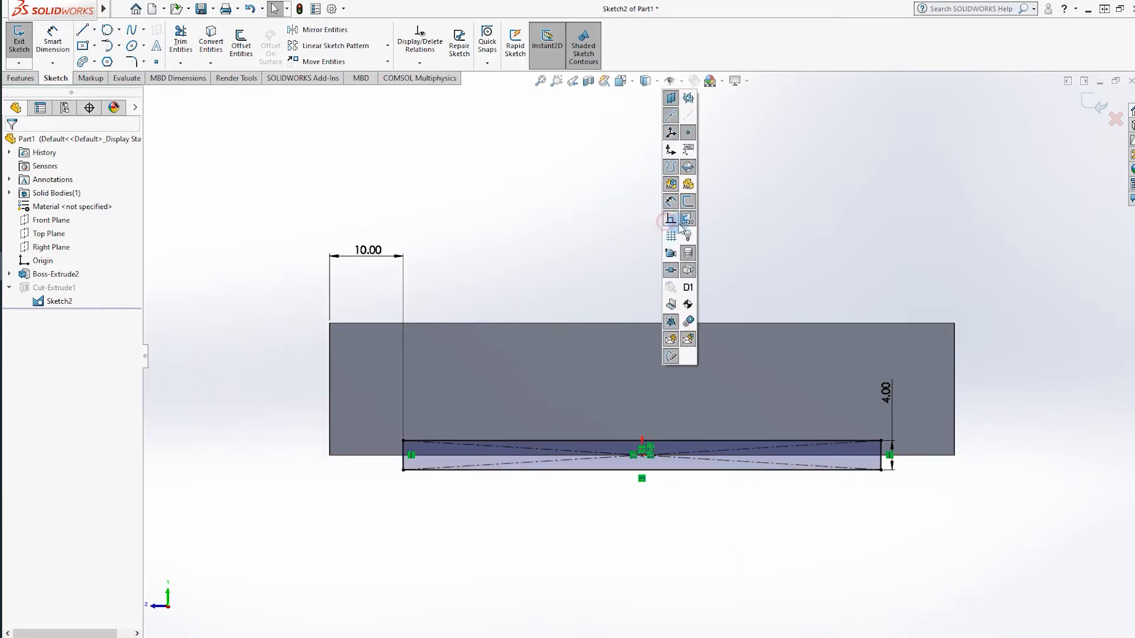
pyautogui.click(679, 225)
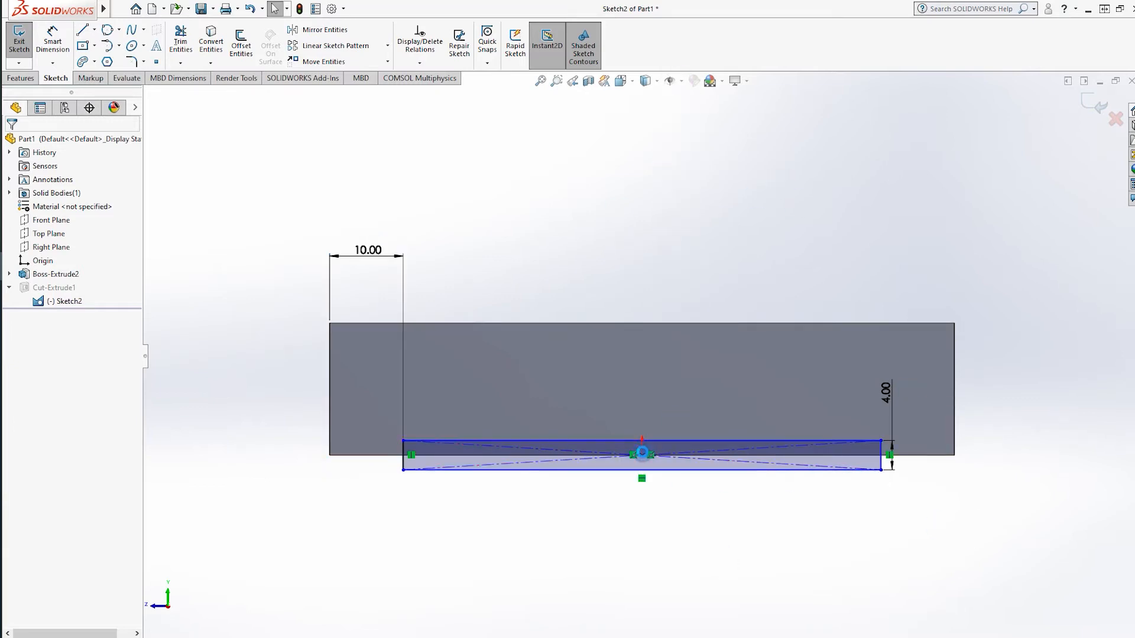
# Step: Set the rectangle's right side 15 in from the plate's right edge and exit the sketch to rebuild the cut
pyautogui.click(881, 456)
pyautogui.click(953, 438)
pyautogui.click(917, 508)
pyautogui.write('15')
pyautogui.press('Return')
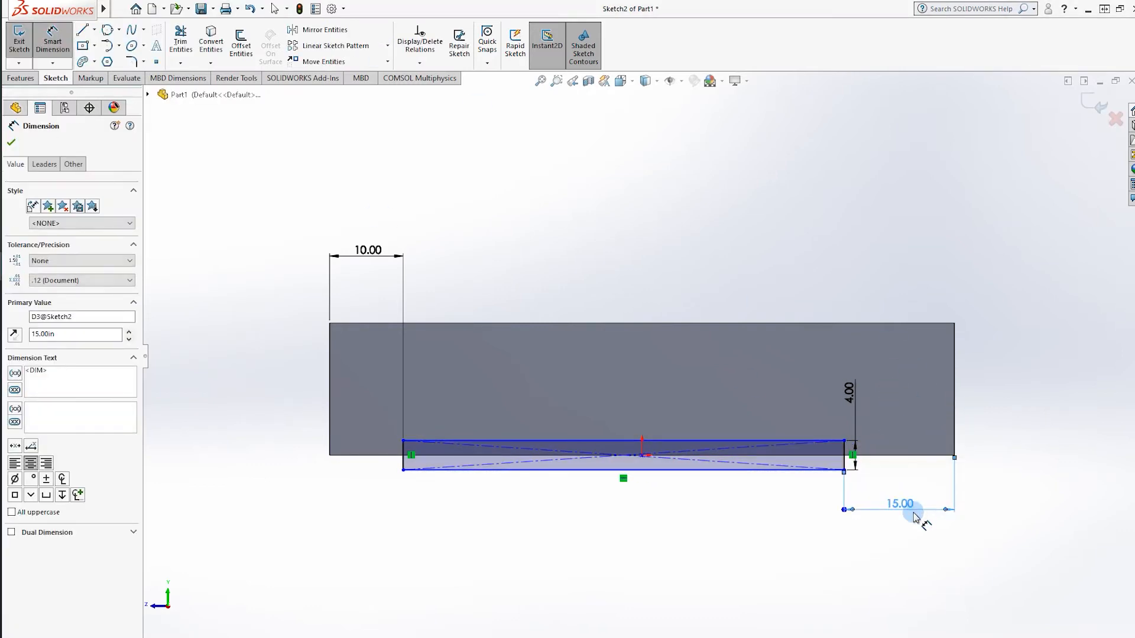
pyautogui.click(847, 574)
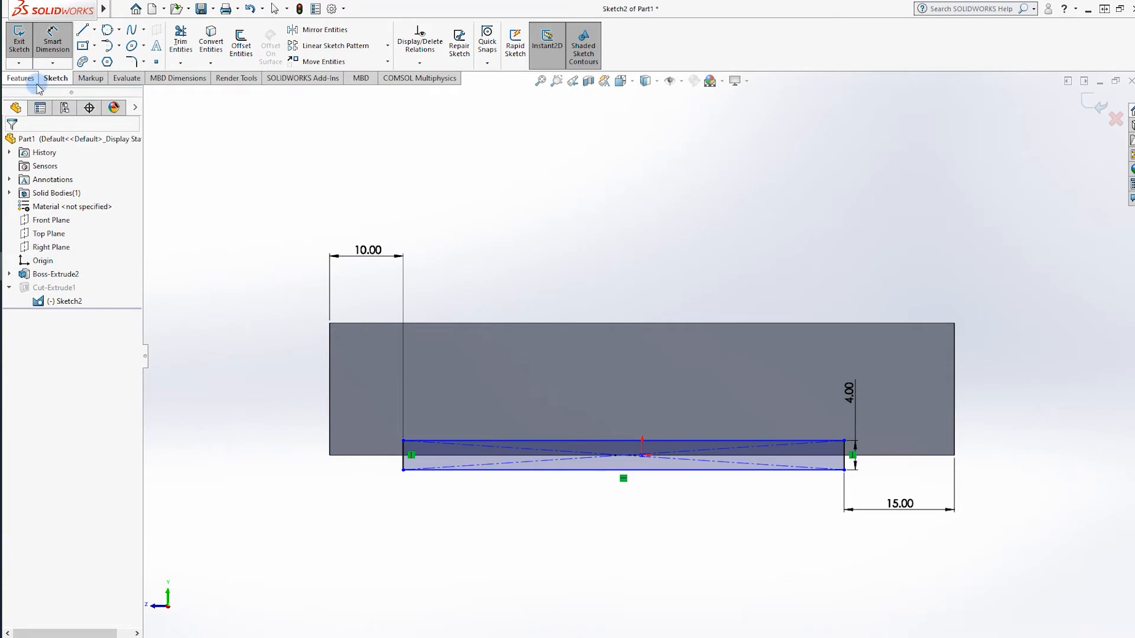
pyautogui.click(24, 47)
pyautogui.hotkey('ctrl', '7')
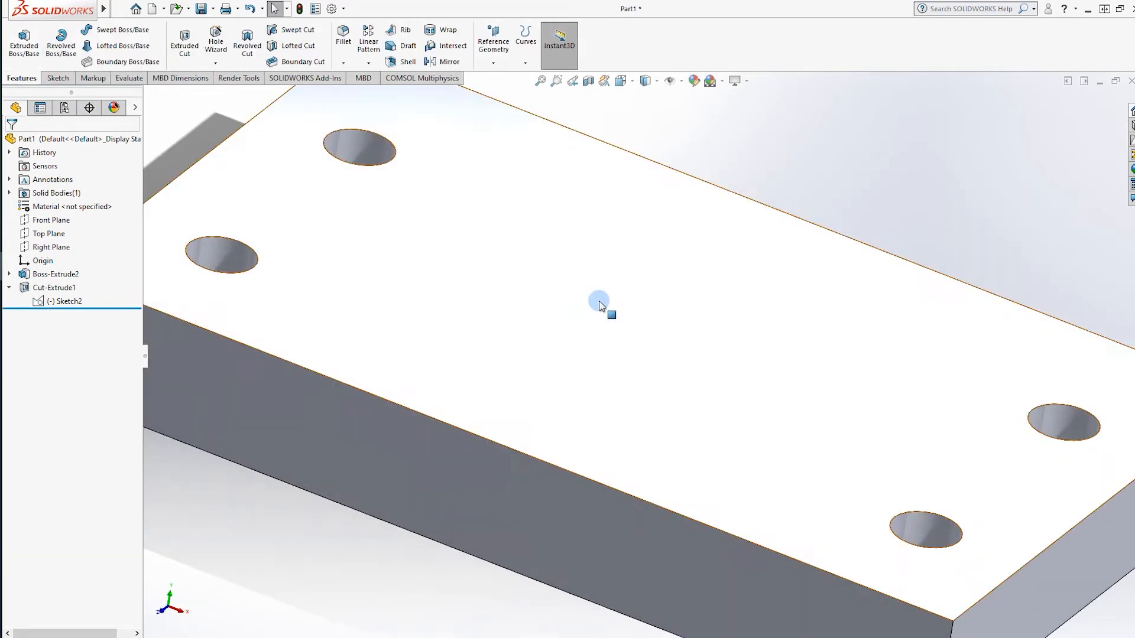
# Step: Start a sketch on the plate's long front face and draw two circles above it, about 11 in and 15 in in radius
pyautogui.rightClick(520, 350)
pyautogui.click(566, 335)
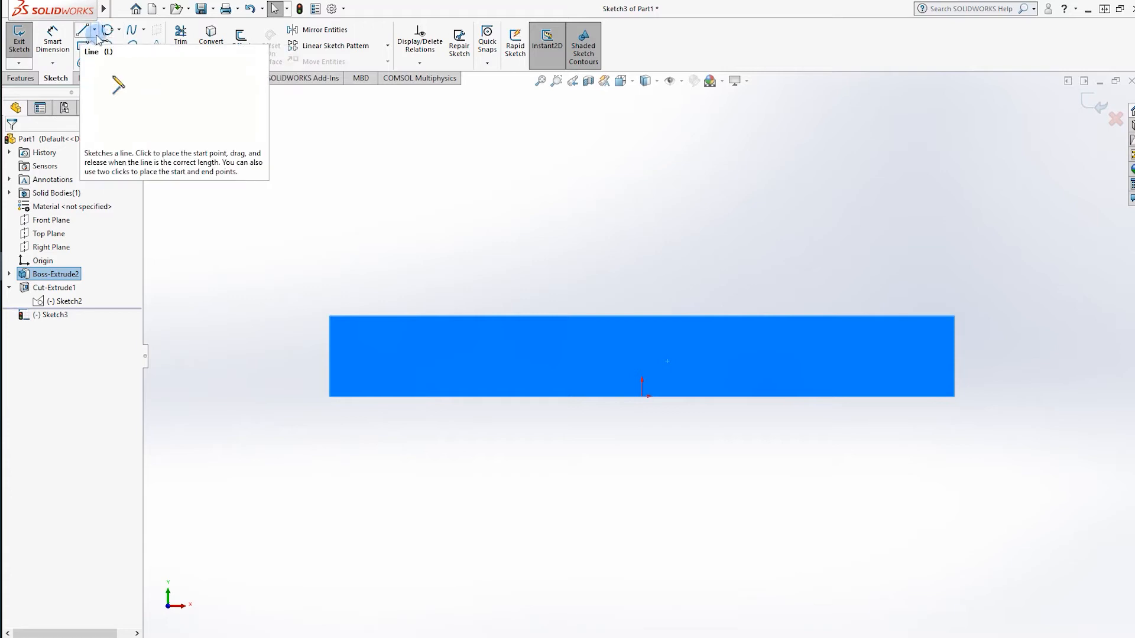
pyautogui.click(119, 29)
pyautogui.click(137, 40)
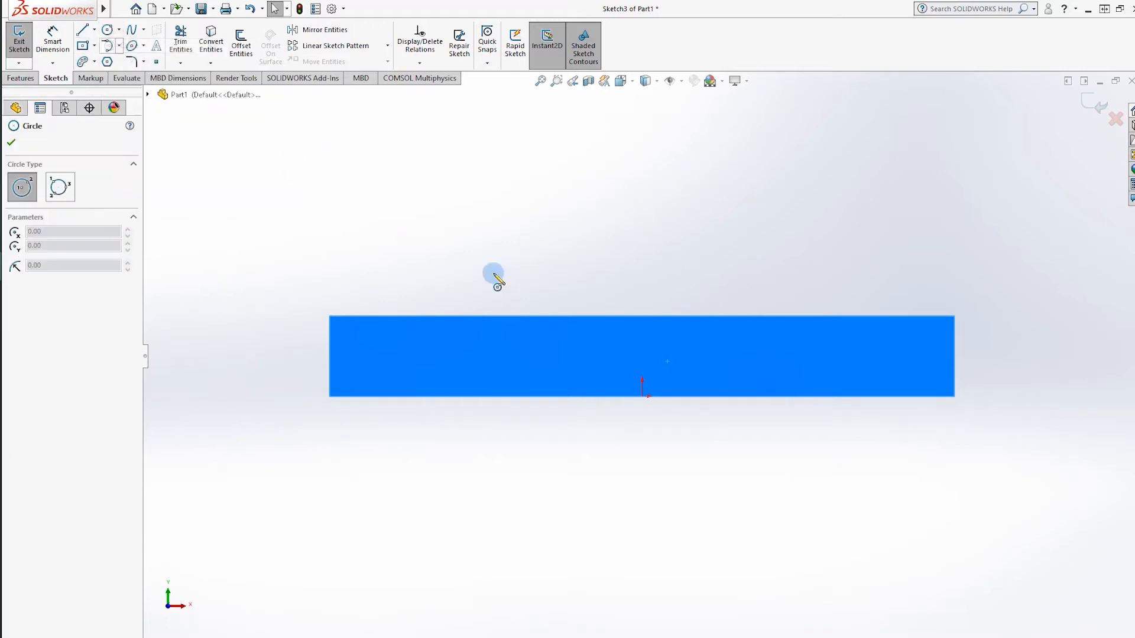
pyautogui.click(497, 261)
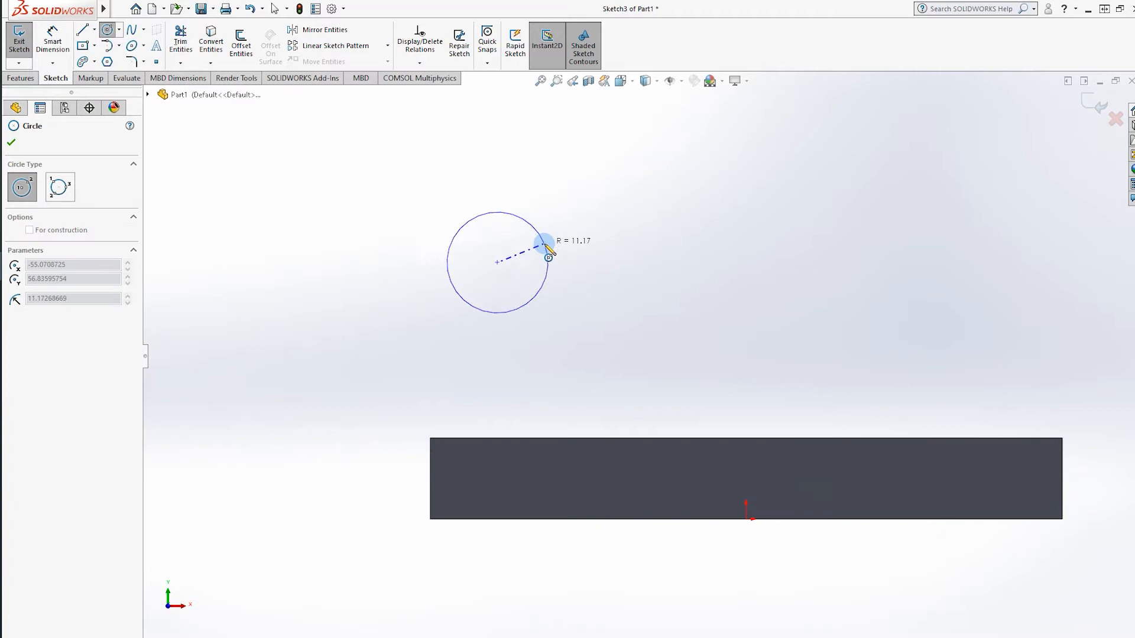
pyautogui.click(549, 243)
pyautogui.click(834, 124)
pyautogui.click(899, 123)
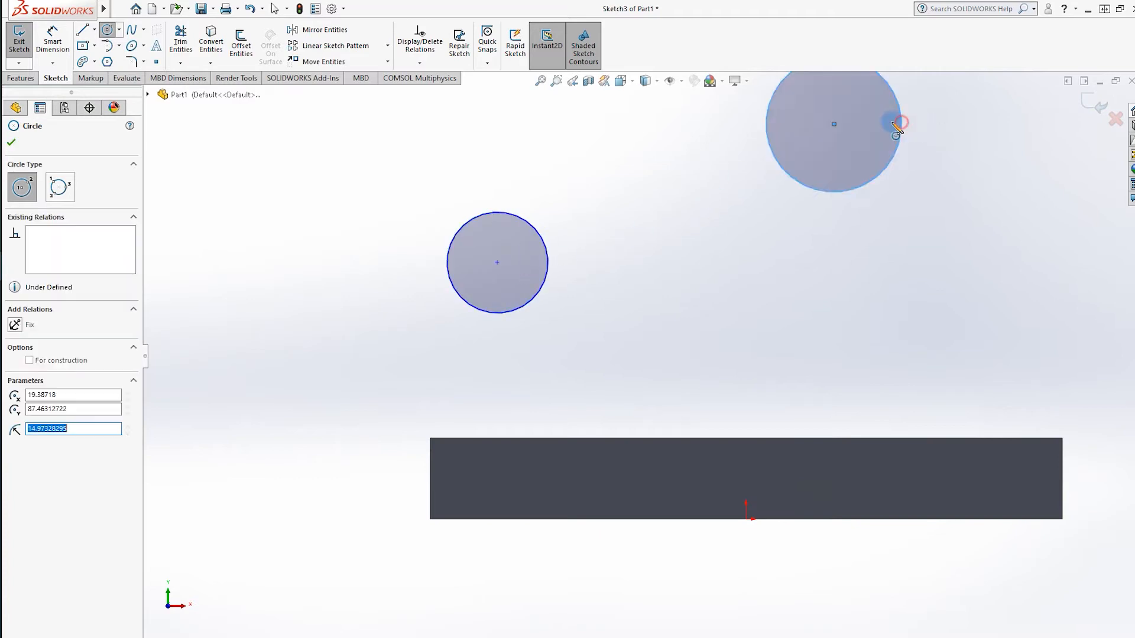
# Step: Place the smaller circle's centre 56 in above the plate's bottom edge
pyautogui.scroll(3, 899, 214)
pyautogui.click(52, 28)
pyautogui.click(578, 325)
pyautogui.click(517, 451)
pyautogui.click(404, 389)
pyautogui.press('Return')
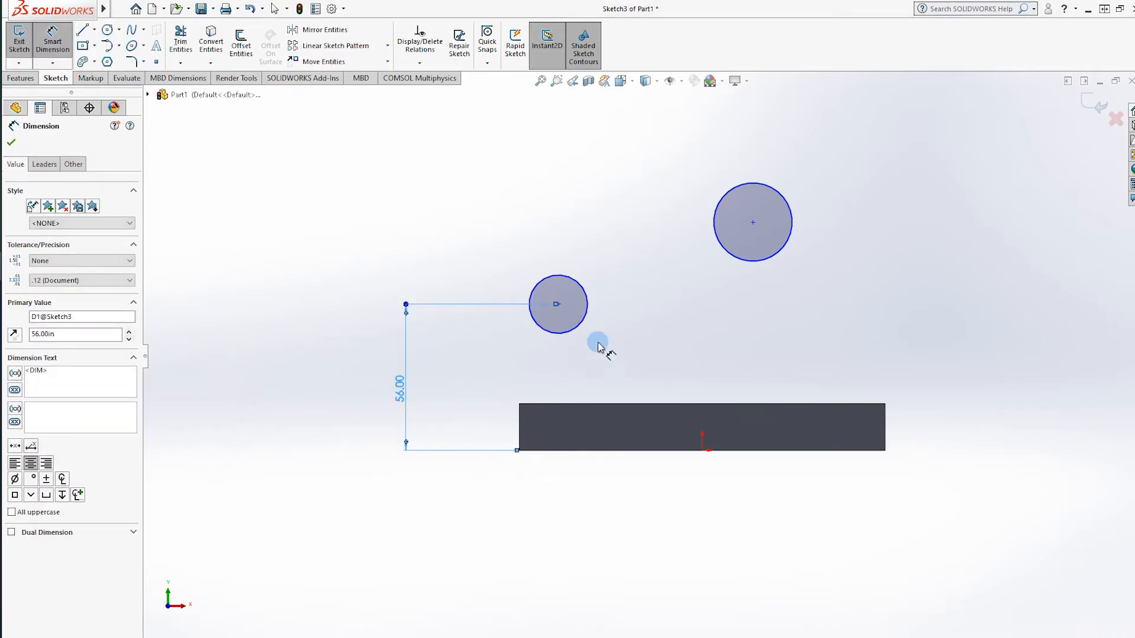
# Step: Set the smaller circle's centre 20 in from the plate's left edge and its diameter to 40 in
pyautogui.click(578, 324)
pyautogui.click(520, 432)
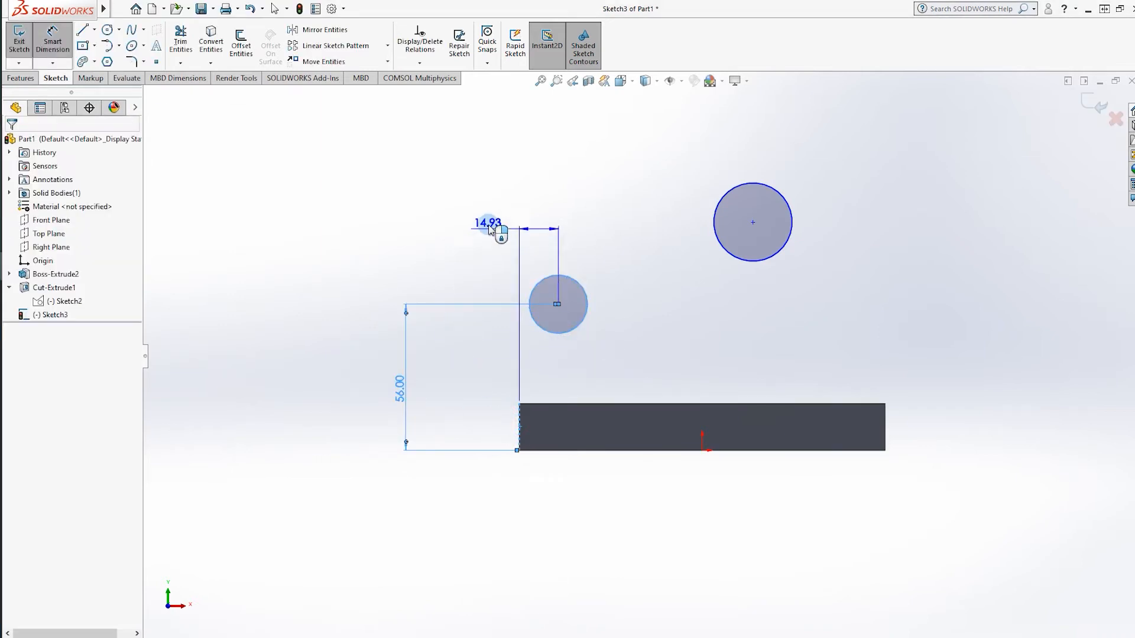
pyautogui.click(458, 189)
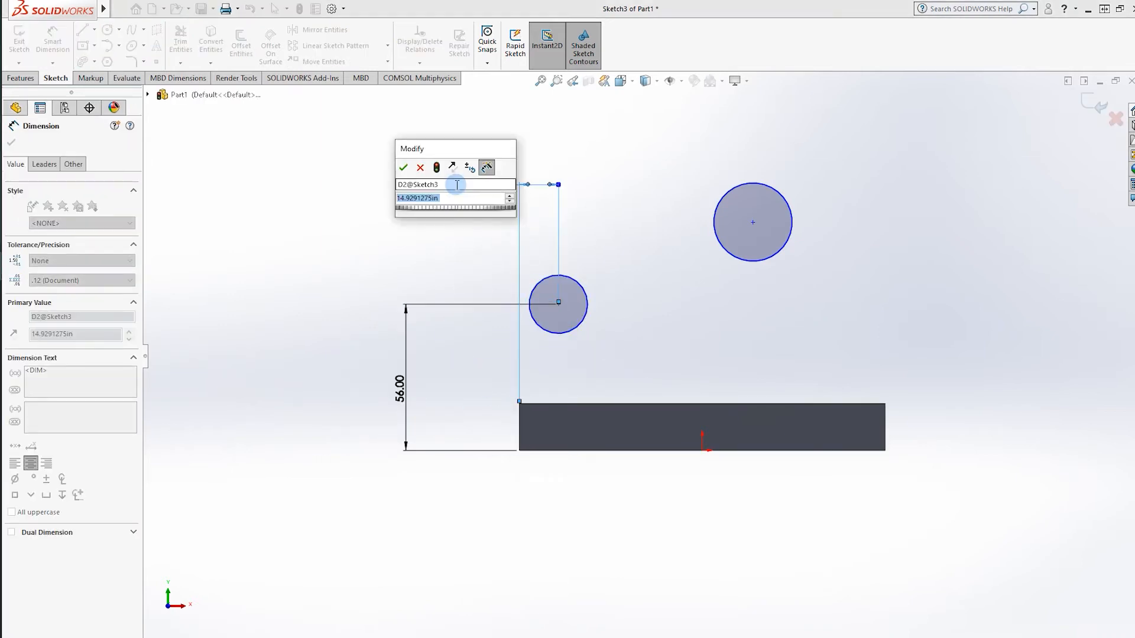
pyautogui.write('20')
pyautogui.press('Return')
pyautogui.click(541, 281)
pyautogui.click(417, 260)
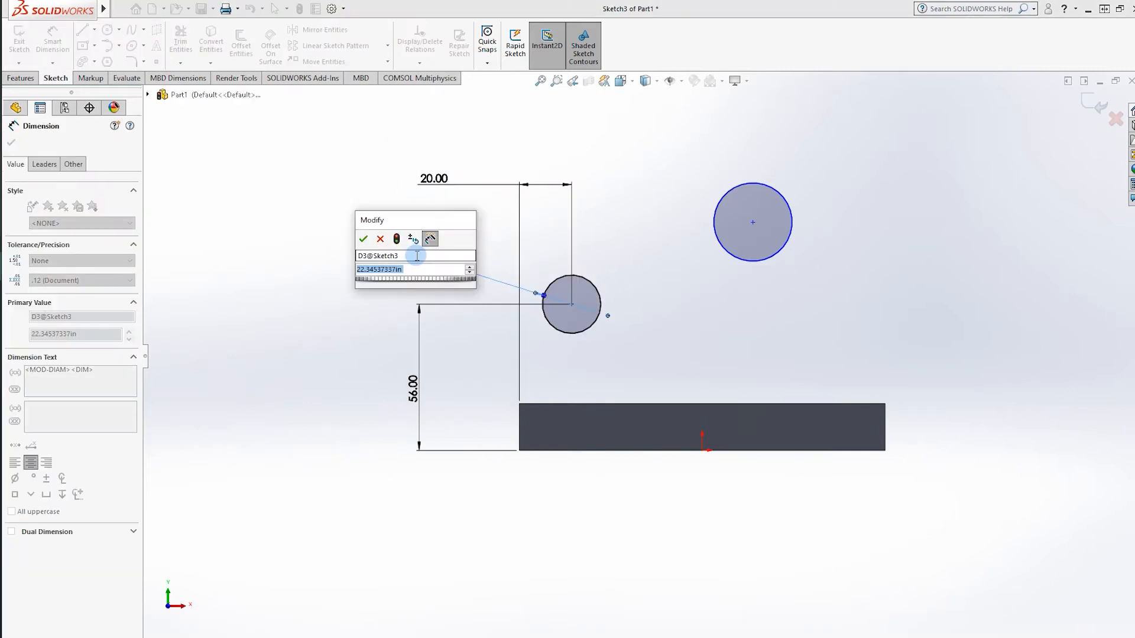
pyautogui.write('40')
pyautogui.press('Return')
# Step: Set the upper circle's diameter to 50 in
pyautogui.scroll(1, 681, 351)
pyautogui.scroll(-2, 747, 347)
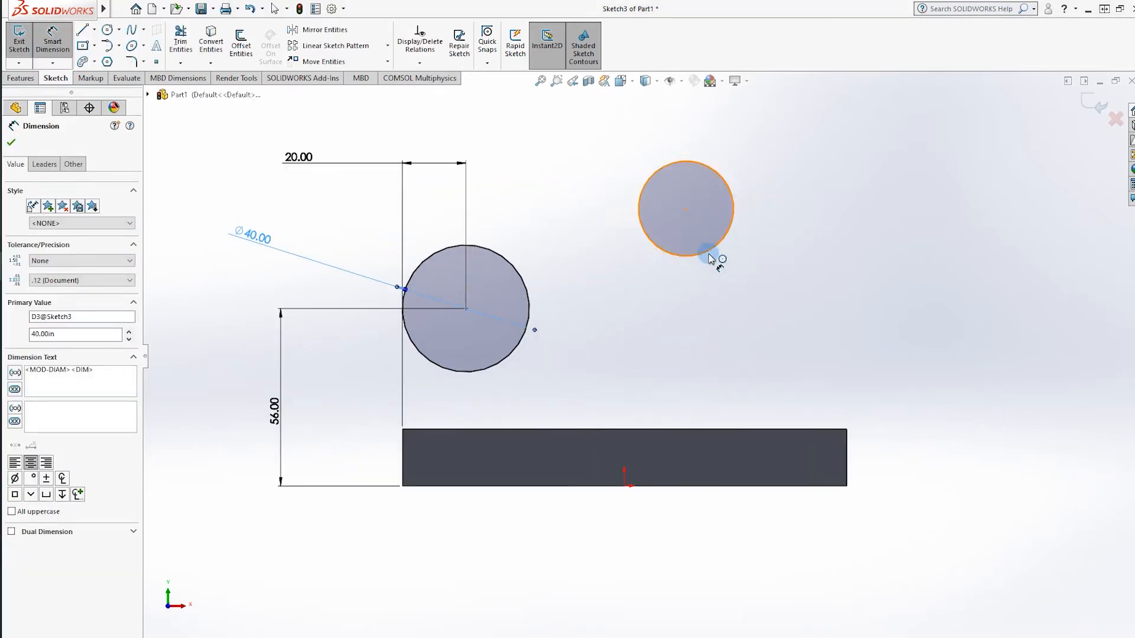
pyautogui.click(717, 251)
pyautogui.click(958, 148)
pyautogui.write('50')
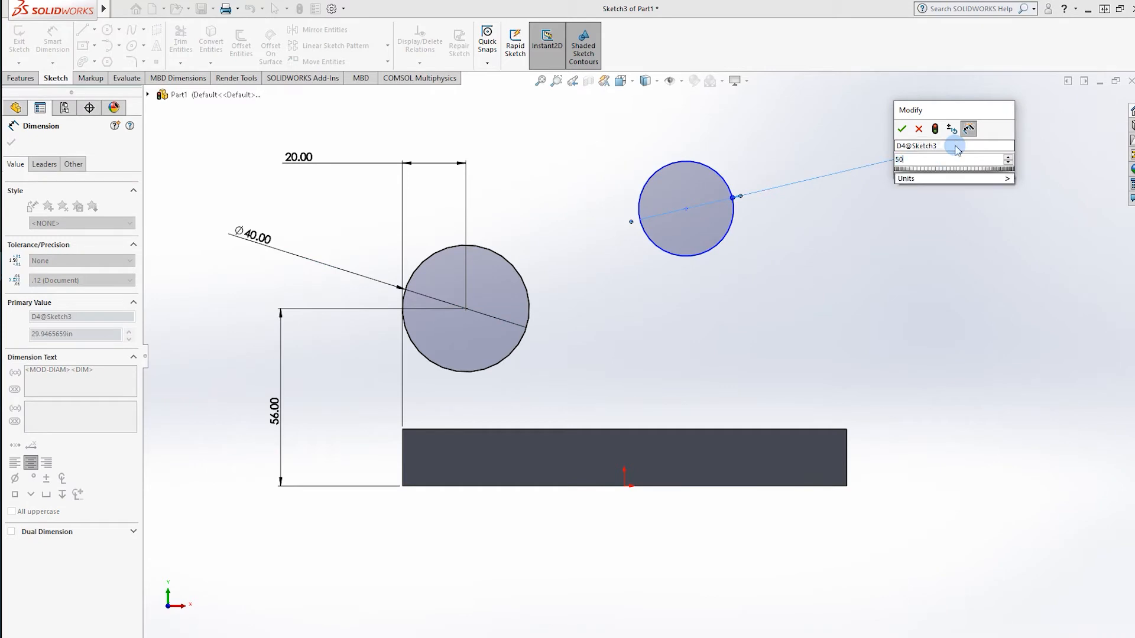
pyautogui.press('Return')
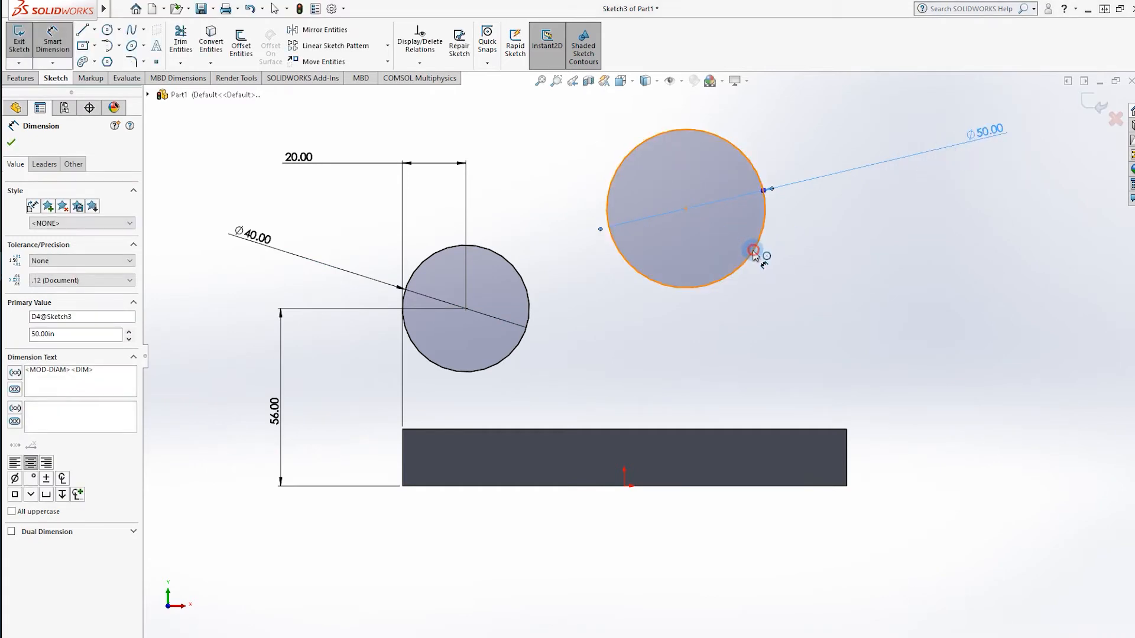
# Step: Place the upper circle's centre 118 in above the plate's bottom edge
pyautogui.click(754, 253)
pyautogui.click(735, 487)
pyautogui.click(1055, 343)
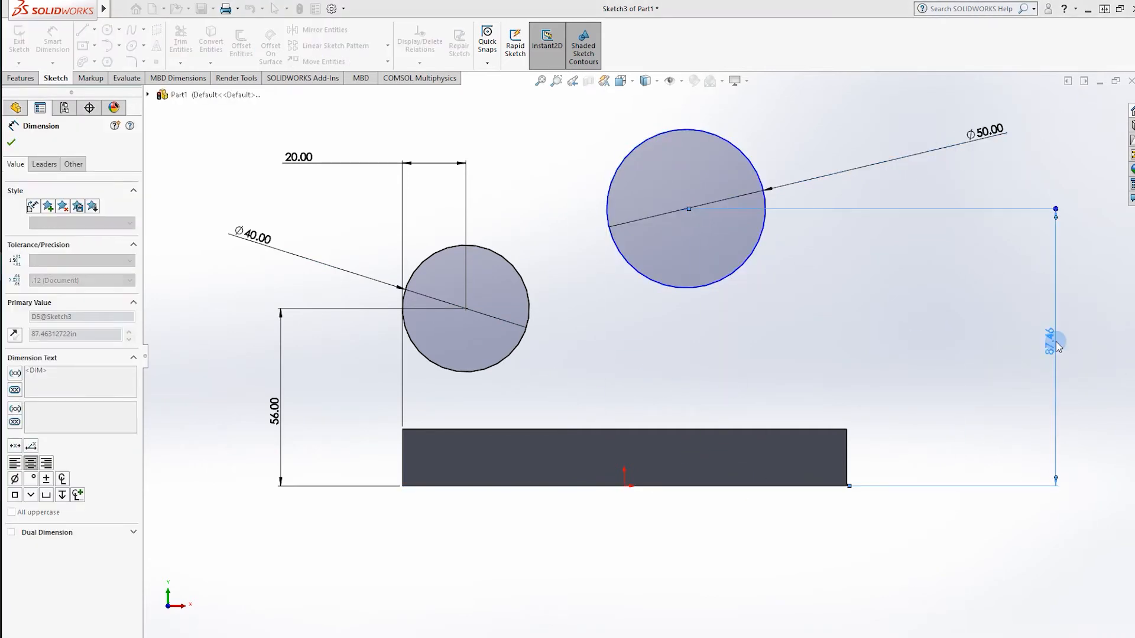
pyautogui.scroll(3, 935, 347)
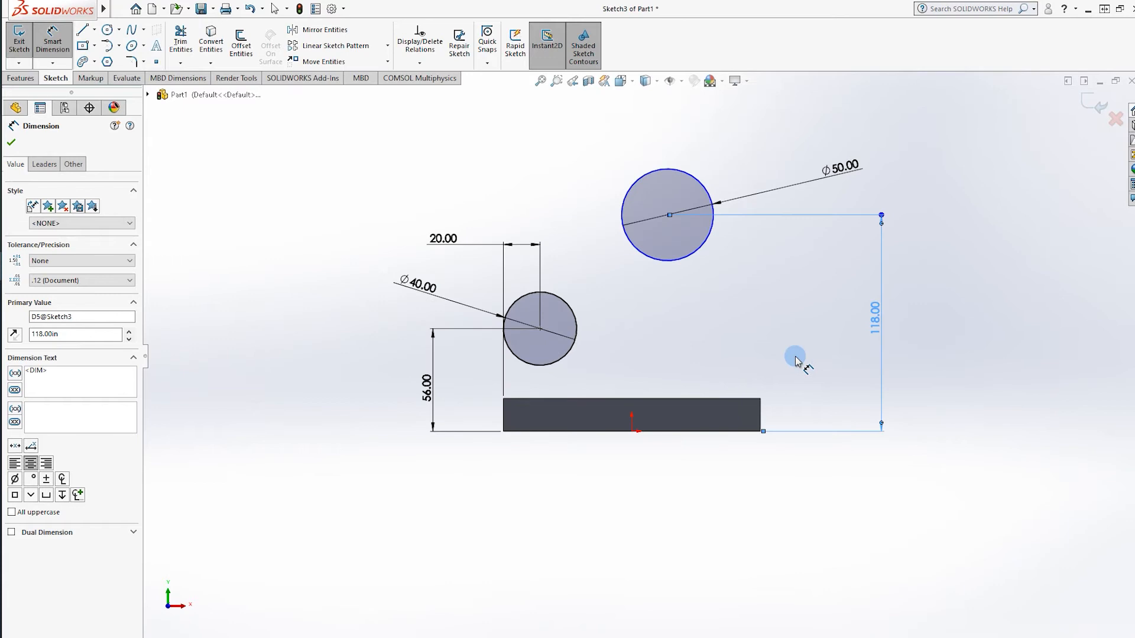
pyautogui.scroll(-1, 780, 350)
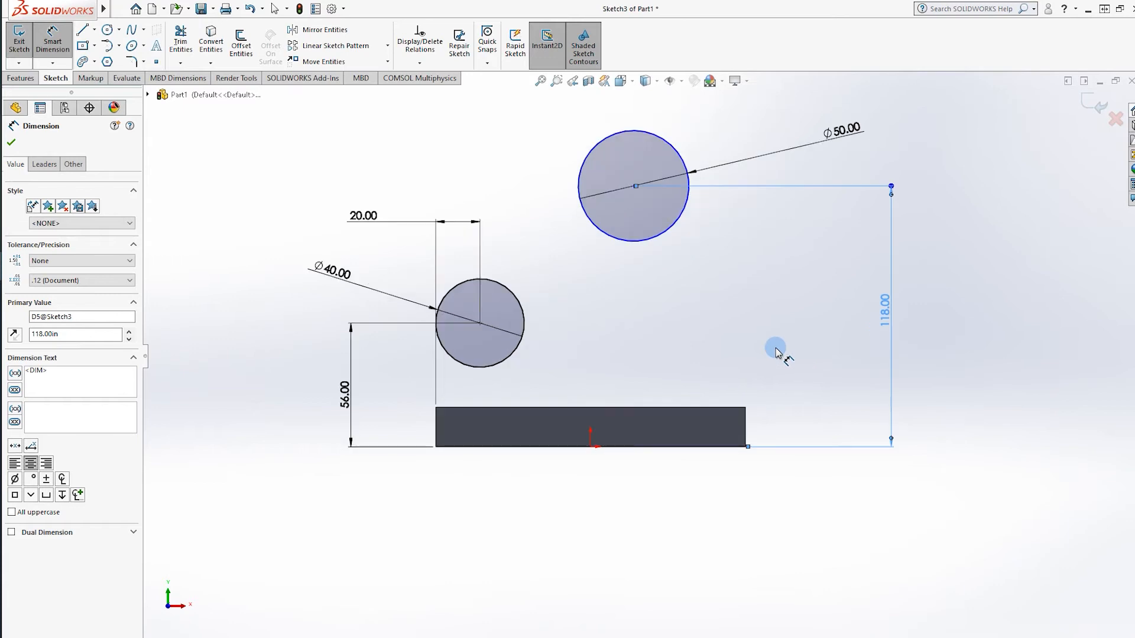
# Step: Set the upper circle's centre 50 in horizontally from the plate's right edge
pyautogui.click(687, 234)
pyautogui.click(747, 444)
pyautogui.click(695, 359)
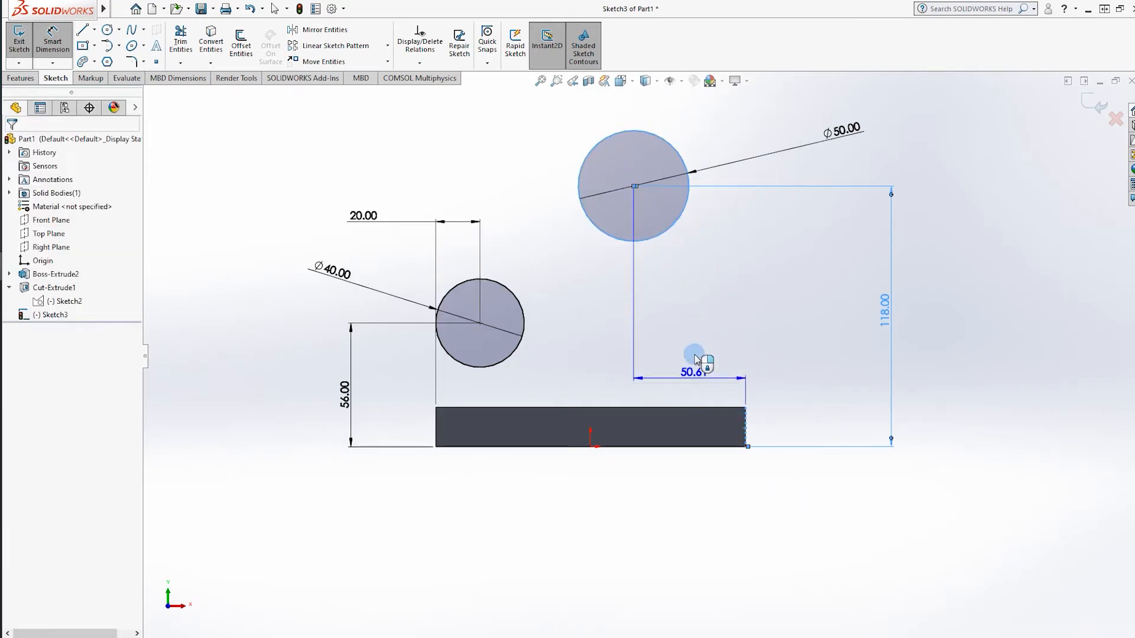
pyautogui.click(686, 115)
pyautogui.write('50')
pyautogui.press('Return')
pyautogui.click(145, 12)
# Step: Draw connected lines from the 40 in circle's left quadrant down to the plate, along its top edge, and up past the 50 in circle's right side
pyautogui.click(81, 29)
pyautogui.click(436, 323)
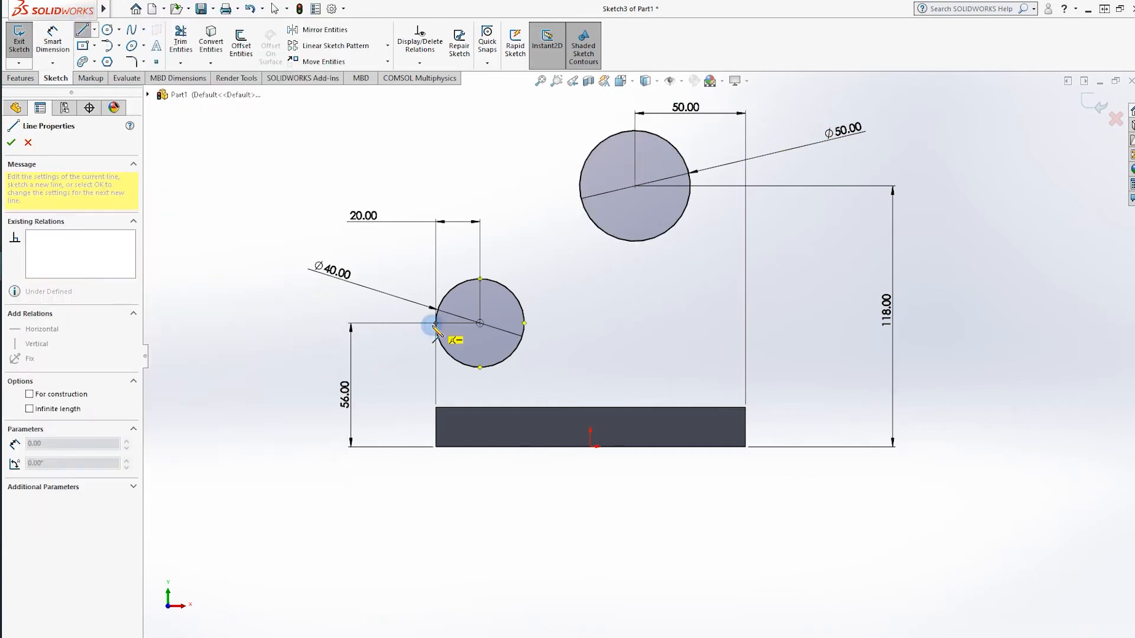
pyautogui.click(435, 407)
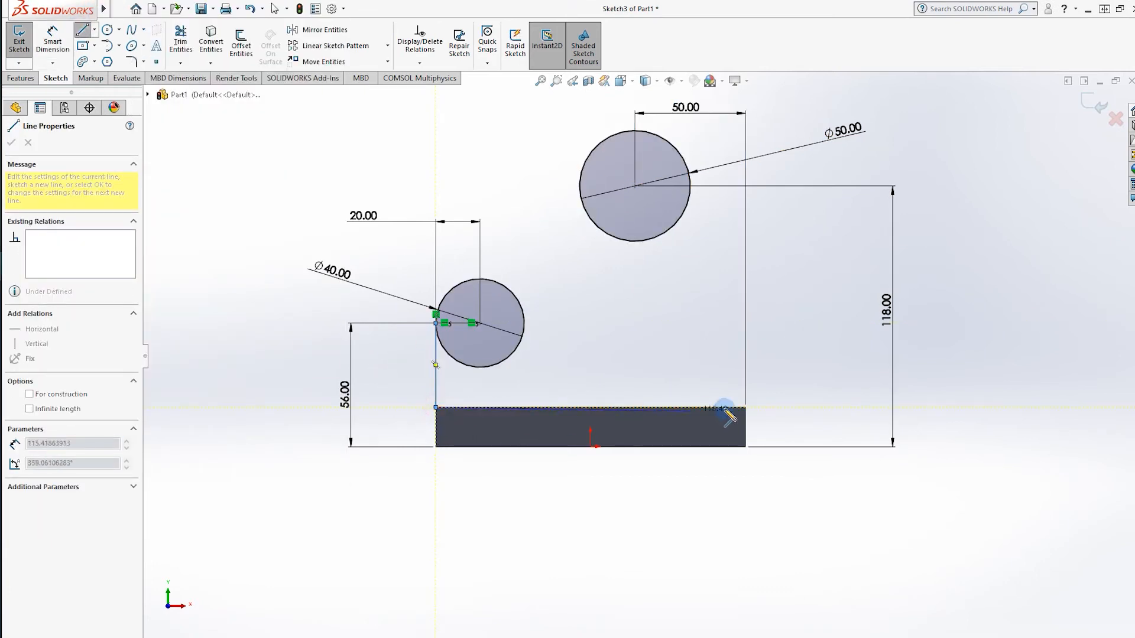
pyautogui.click(745, 407)
pyautogui.click(677, 125)
pyautogui.press('Escape')
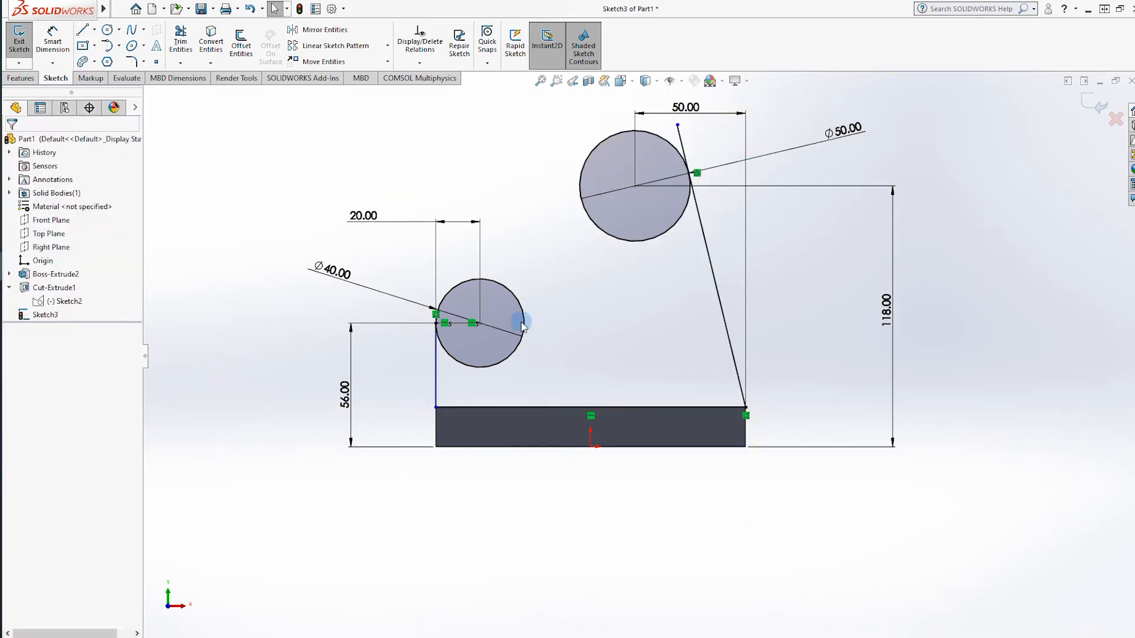
# Step: Draw a horizontal line from the 40 in circle's top and a 42 in vertical line up to the 50 in circle's left quadrant
pyautogui.press('l')
pyautogui.click(480, 279)
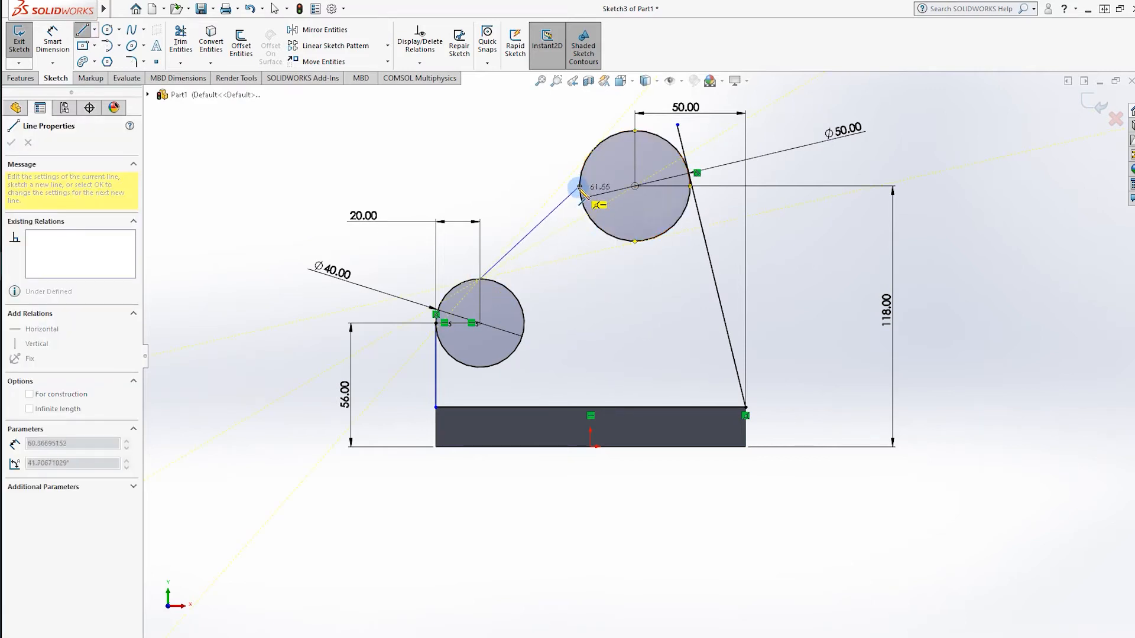
pyautogui.click(578, 279)
pyautogui.click(580, 186)
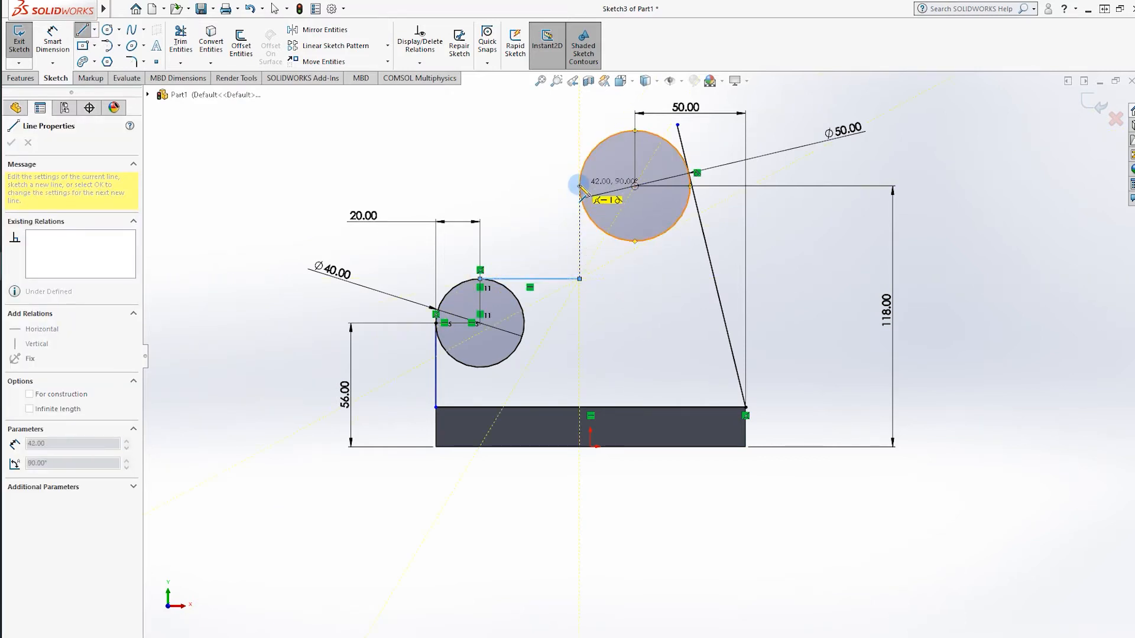
# Step: Round the inner corner between the horizontal and vertical lines with a 25 in sketch fillet and trim the slanted line's end beyond the 50 in circle
pyautogui.press('Escape')
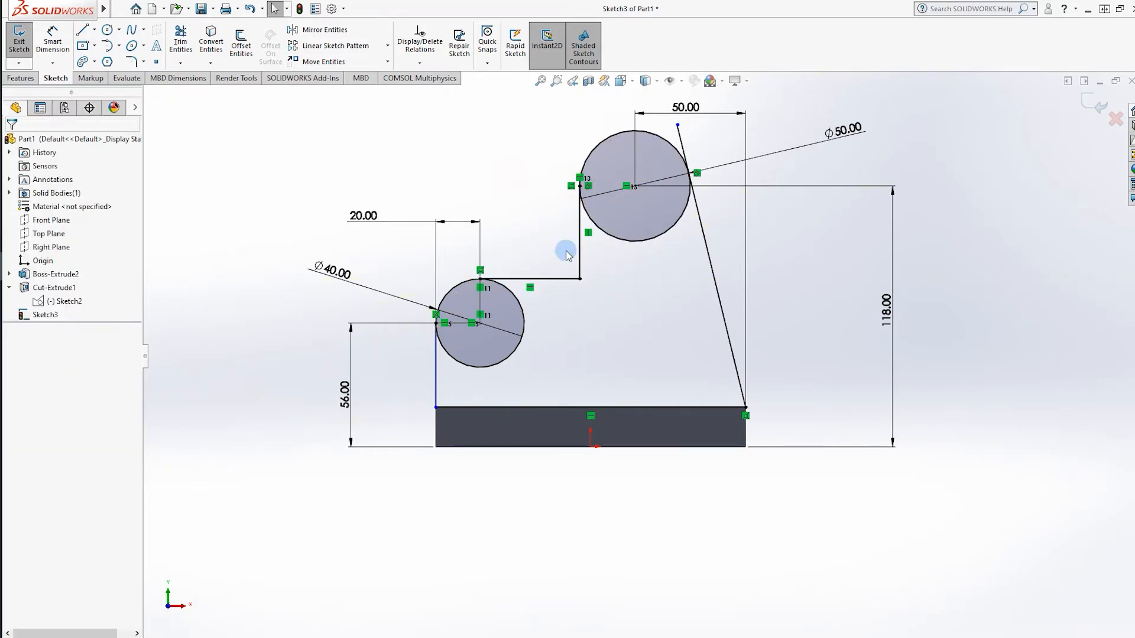
pyautogui.click(135, 63)
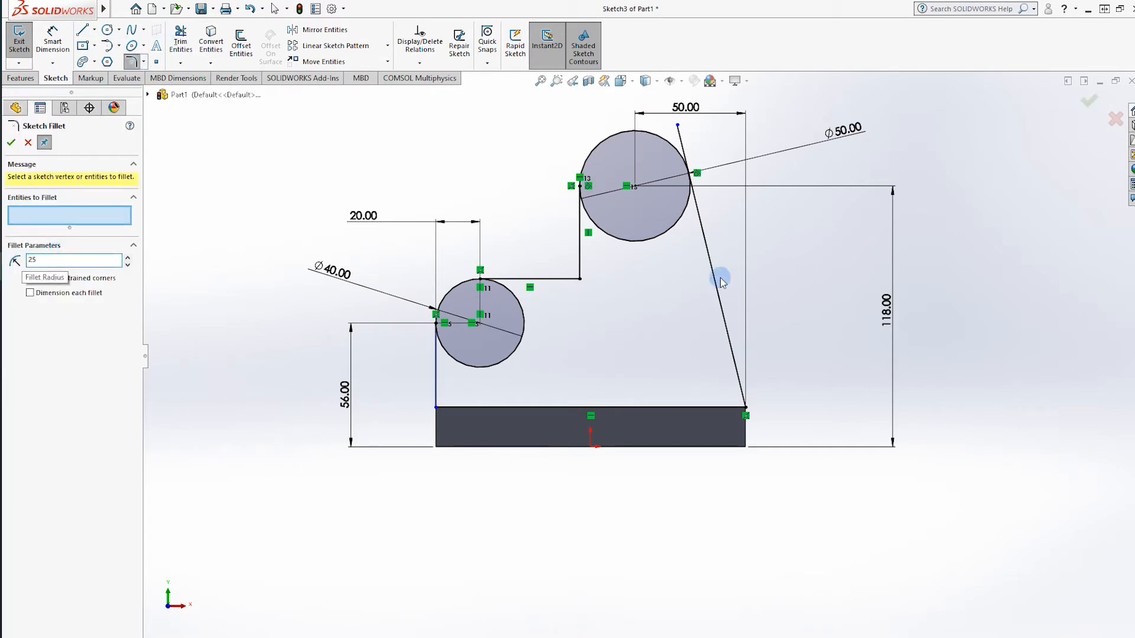
pyautogui.click(580, 279)
pyautogui.click(11, 143)
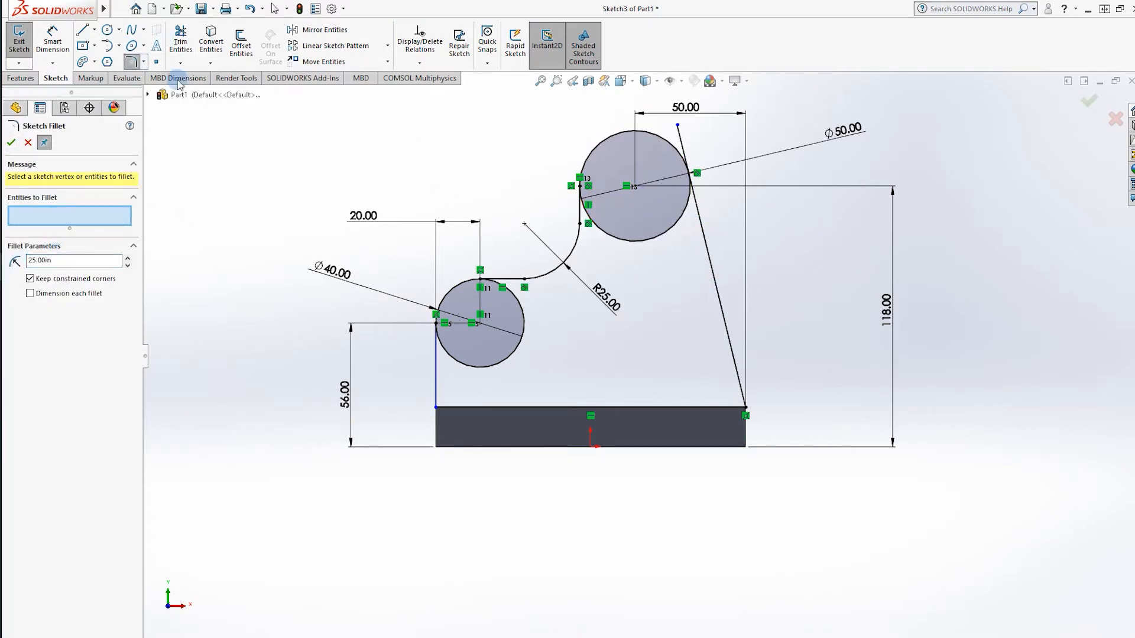
pyautogui.click(180, 41)
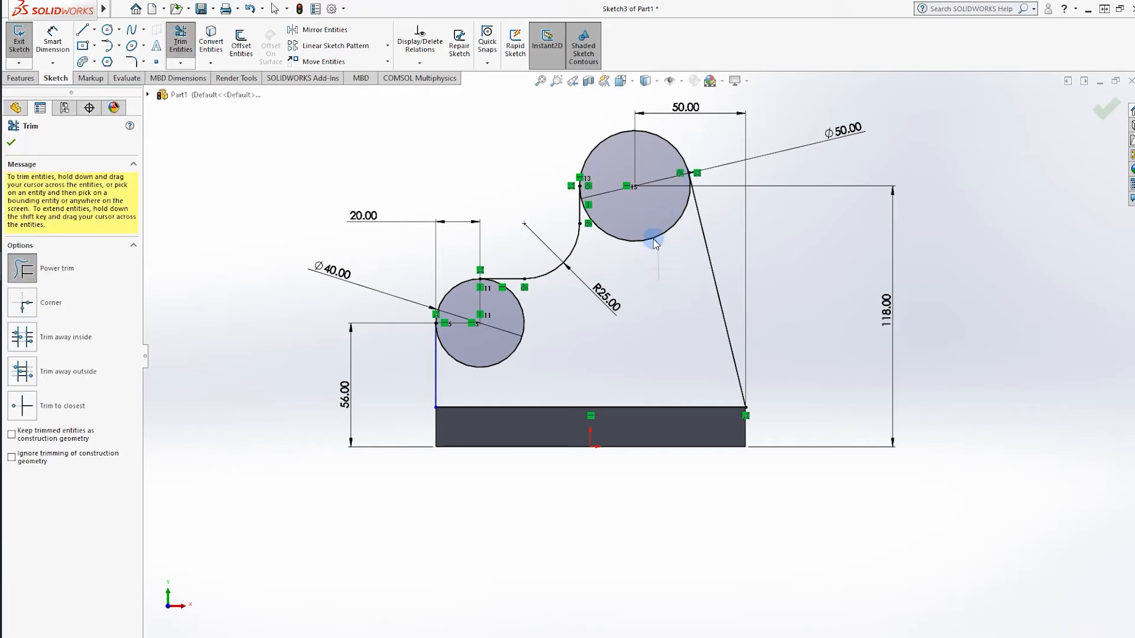
pyautogui.click(12, 145)
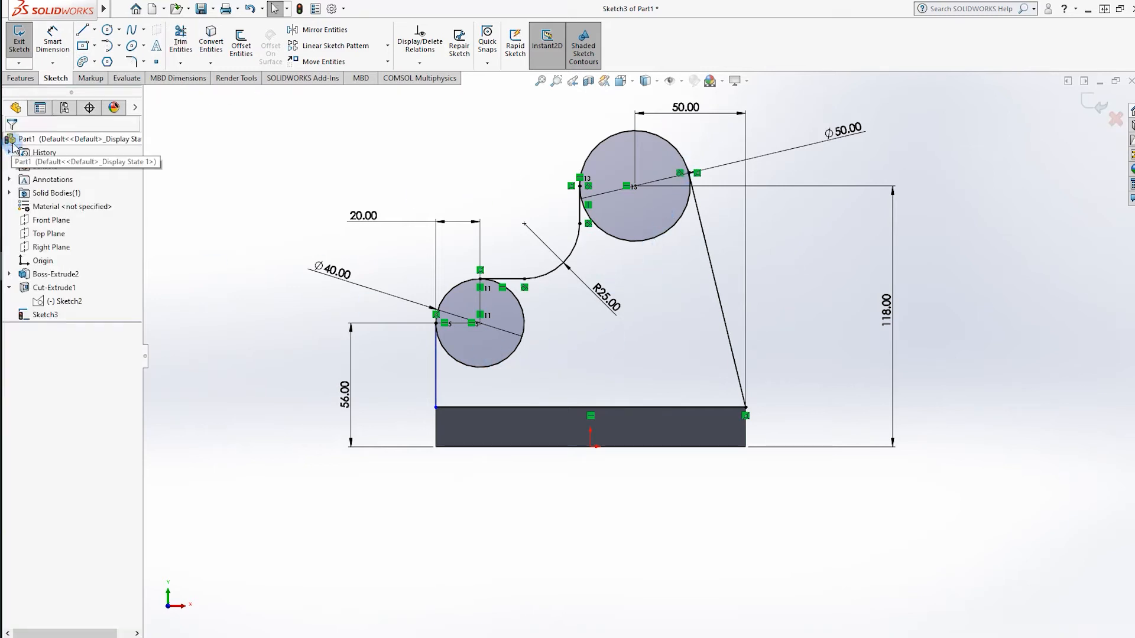
pyautogui.click(21, 78)
pyautogui.click(23, 45)
pyautogui.click(507, 327)
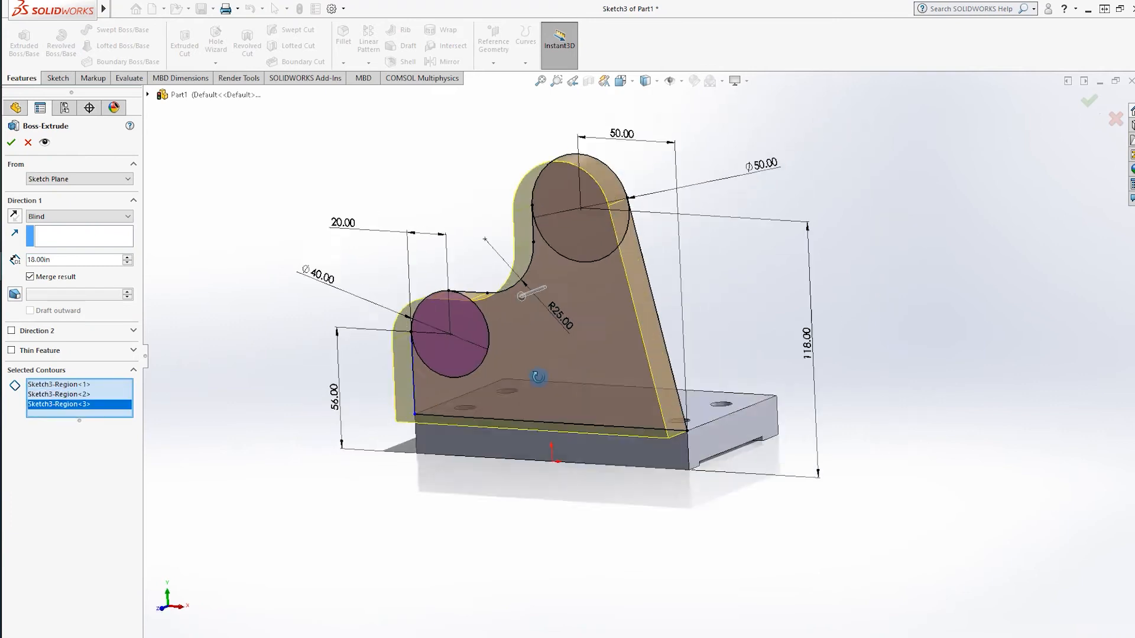
pyautogui.click(14, 216)
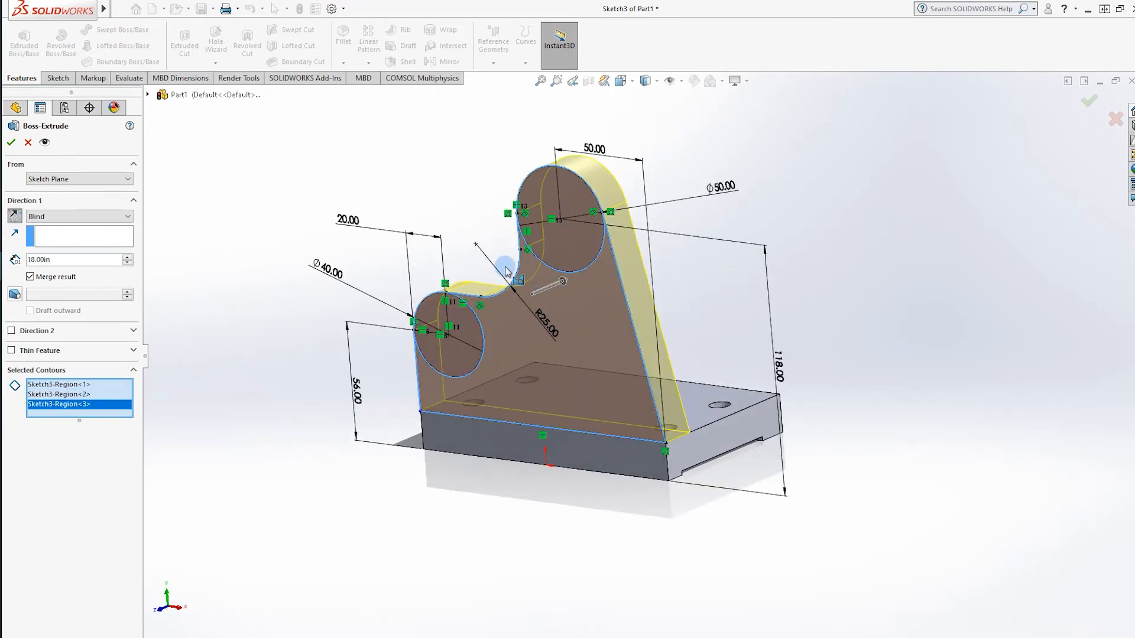
pyautogui.press('Escape')
pyautogui.click(802, 295)
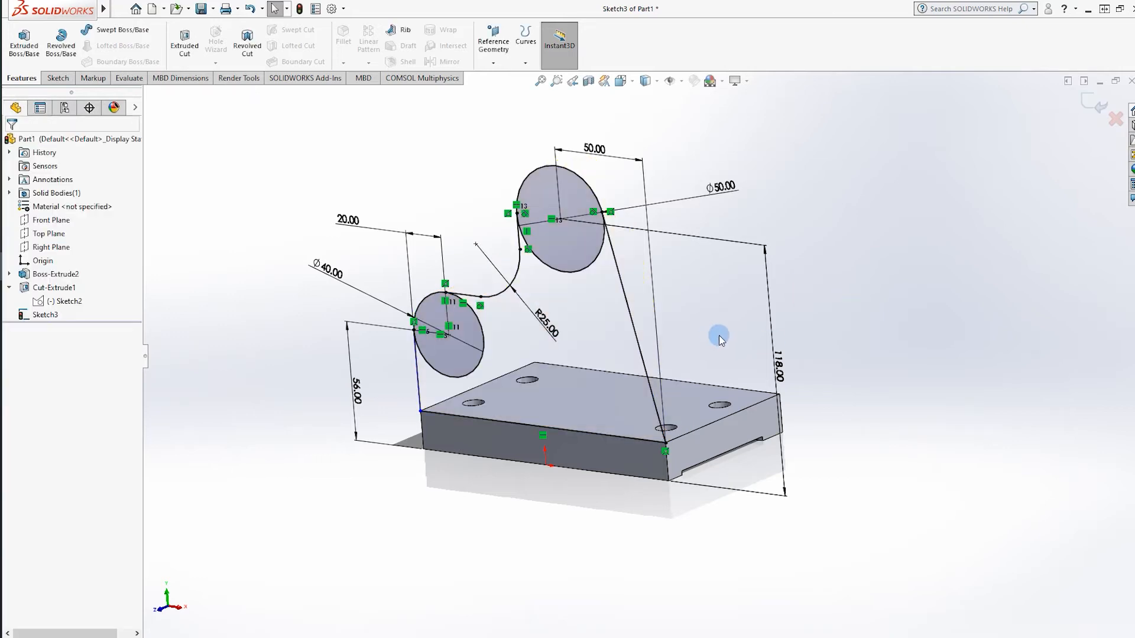
# Step: Start a sketch on the plate's rear face, convert the whole front profile sketch into it, and hide the original sketch
pyautogui.moveTo(638, 396); pyautogui.dragTo(680, 426, button='middle')
pyautogui.rightClick(654, 407)
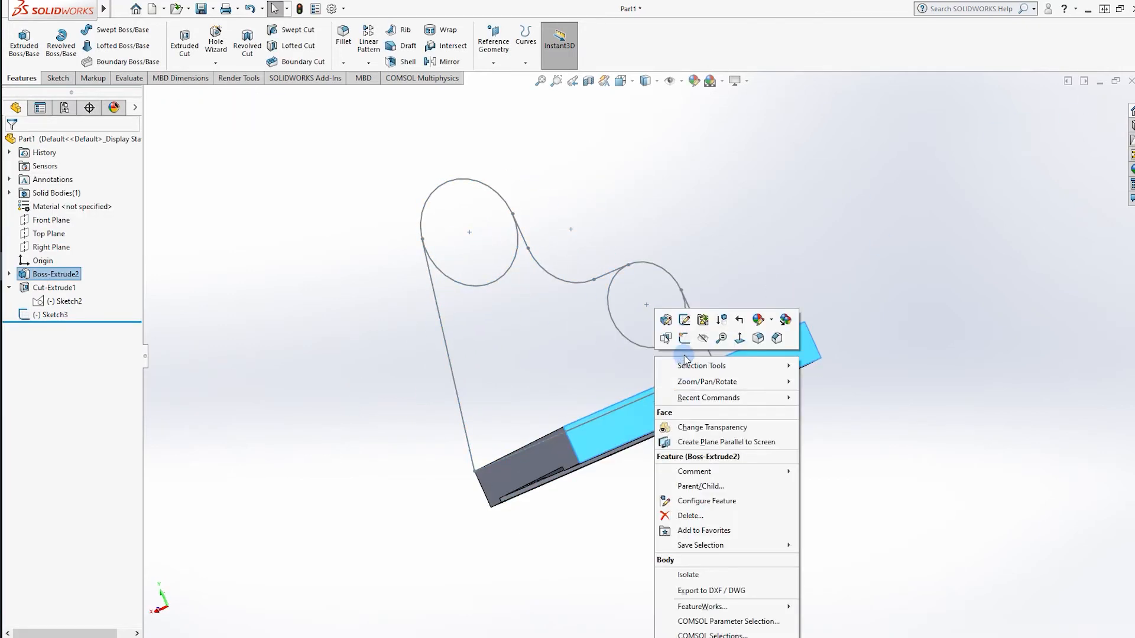
pyautogui.click(682, 339)
pyautogui.moveTo(743, 258)
pyautogui.mouseDown(button='middle')
pyautogui.moveTo(896, 213)
pyautogui.moveTo(572, 400)
pyautogui.mouseUp(button='middle')
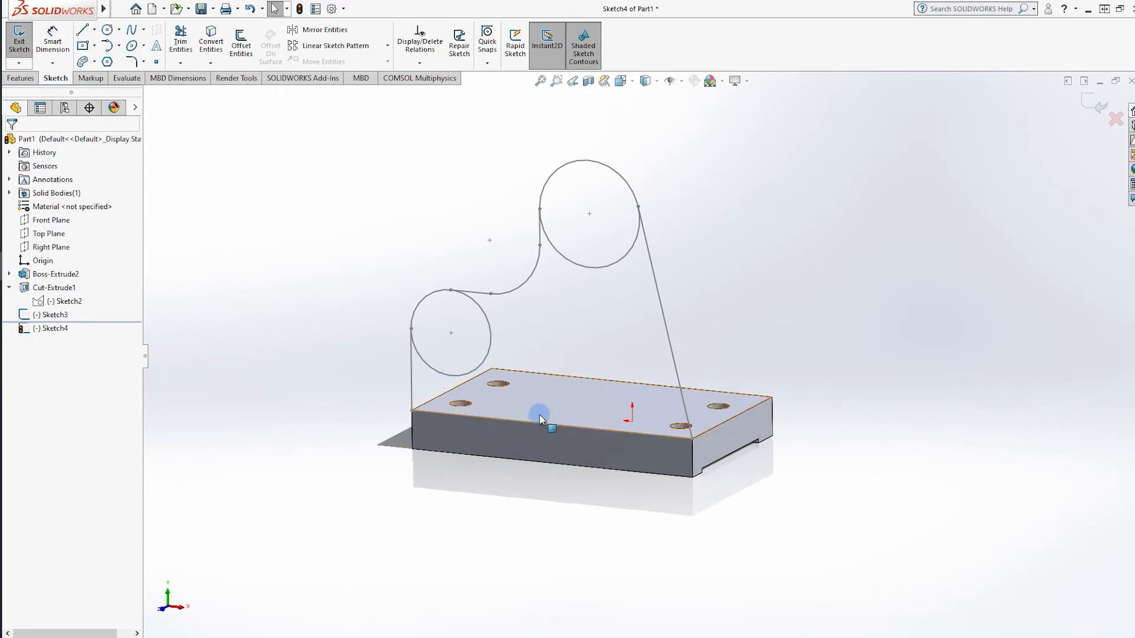
pyautogui.click(211, 41)
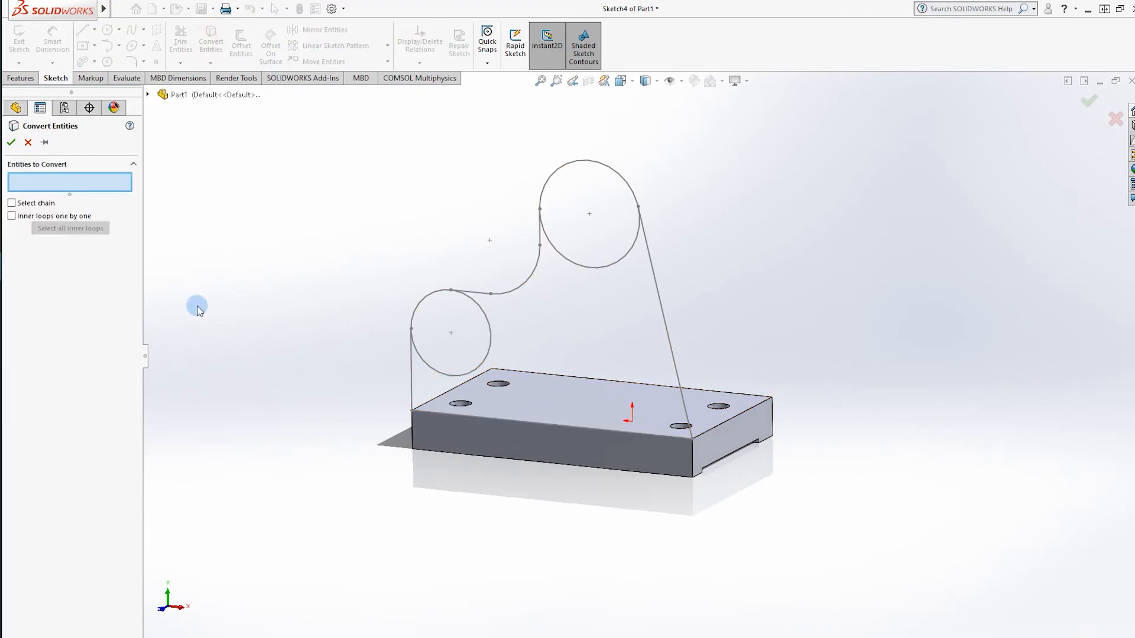
pyautogui.click(148, 94)
pyautogui.click(199, 256)
pyautogui.click(11, 143)
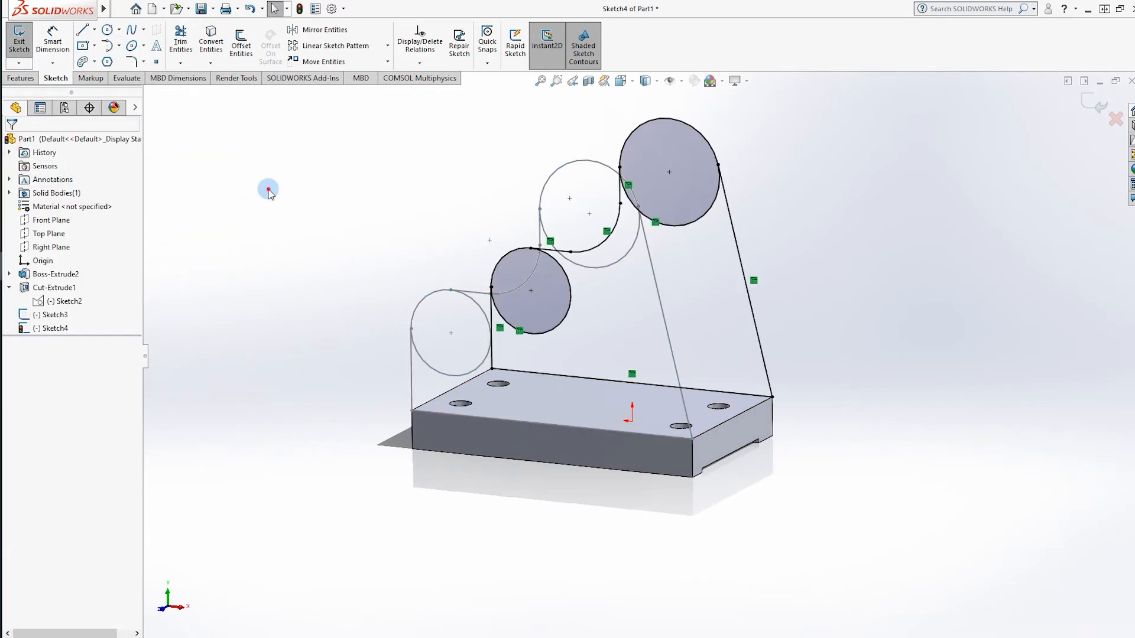
pyautogui.rightClick(45, 315)
pyautogui.click(55, 299)
# Step: Extrude the rear profile, including both circle regions, 12 in inward over the plate with the direction reversed
pyautogui.moveTo(319, 254); pyautogui.dragTo(218, 276, button='middle')
pyautogui.click(20, 78)
pyautogui.click(25, 50)
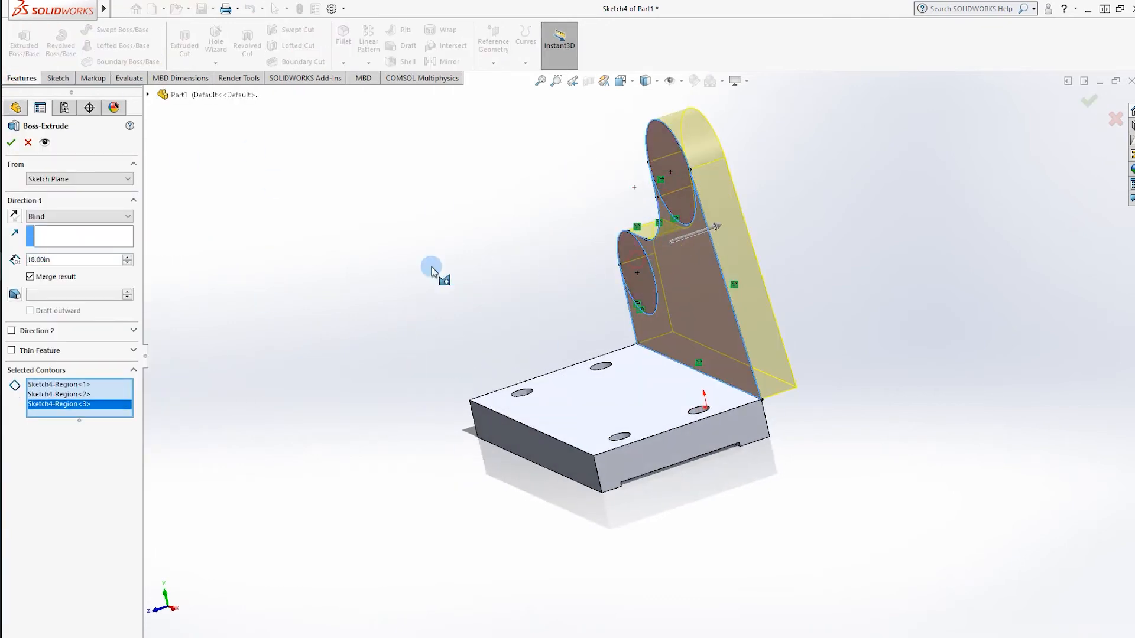
pyautogui.click(15, 216)
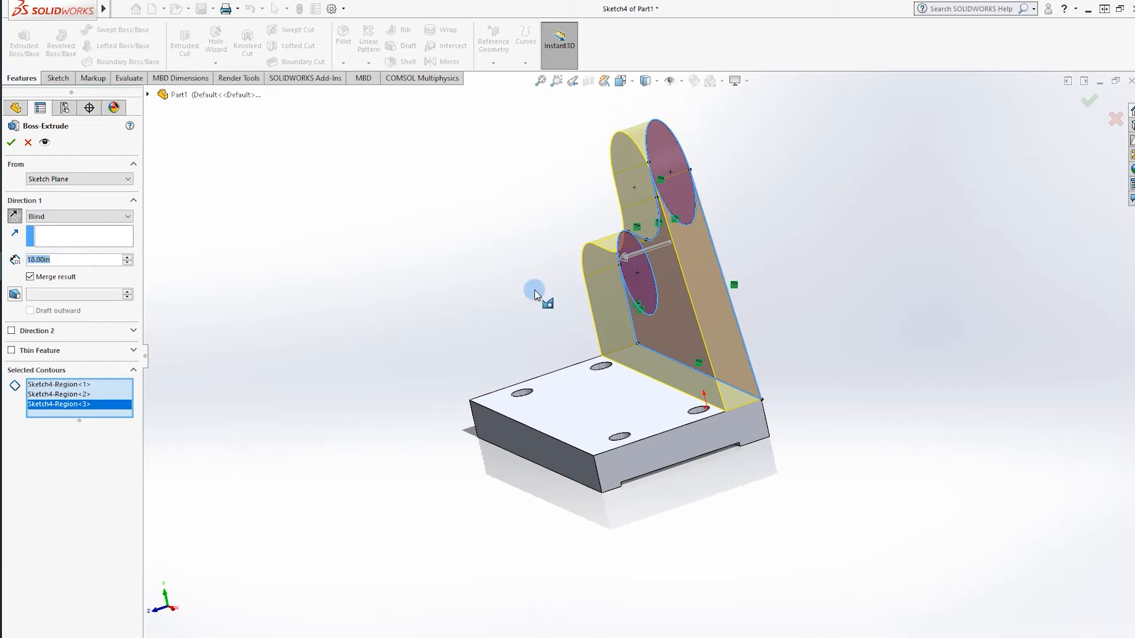
pyautogui.write('12')
pyautogui.press('Return')
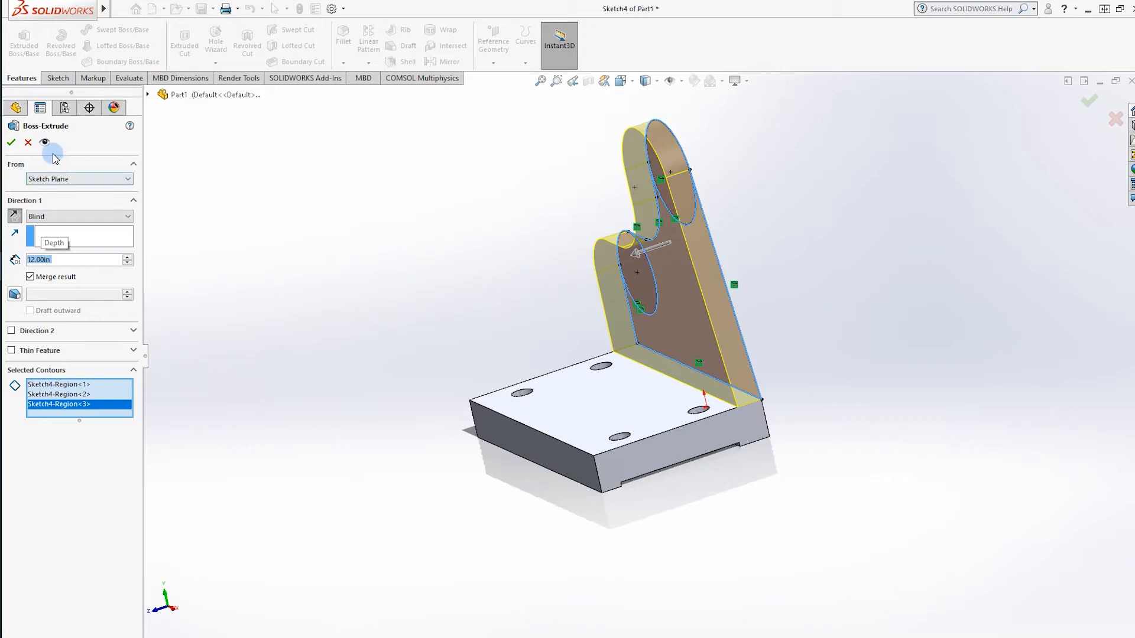
pyautogui.click(10, 142)
# Step: Start a sketch on the upright's inner face and convert the face's outline into sketch entities
pyautogui.moveTo(452, 286); pyautogui.dragTo(782, 376, button='middle')
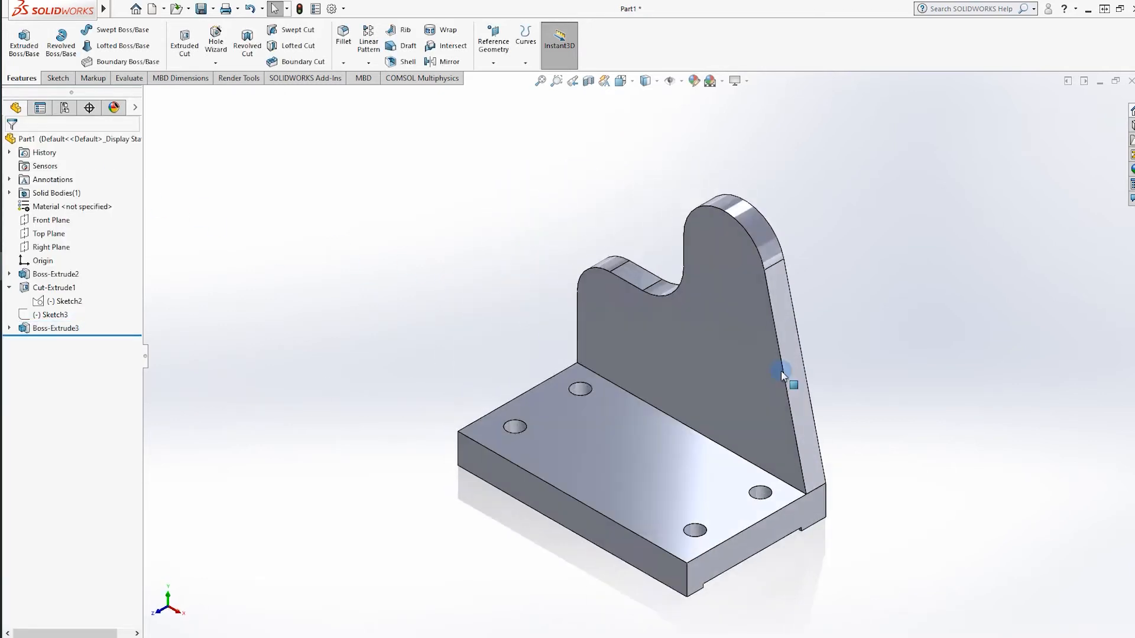
pyautogui.rightClick(724, 297)
pyautogui.click(750, 273)
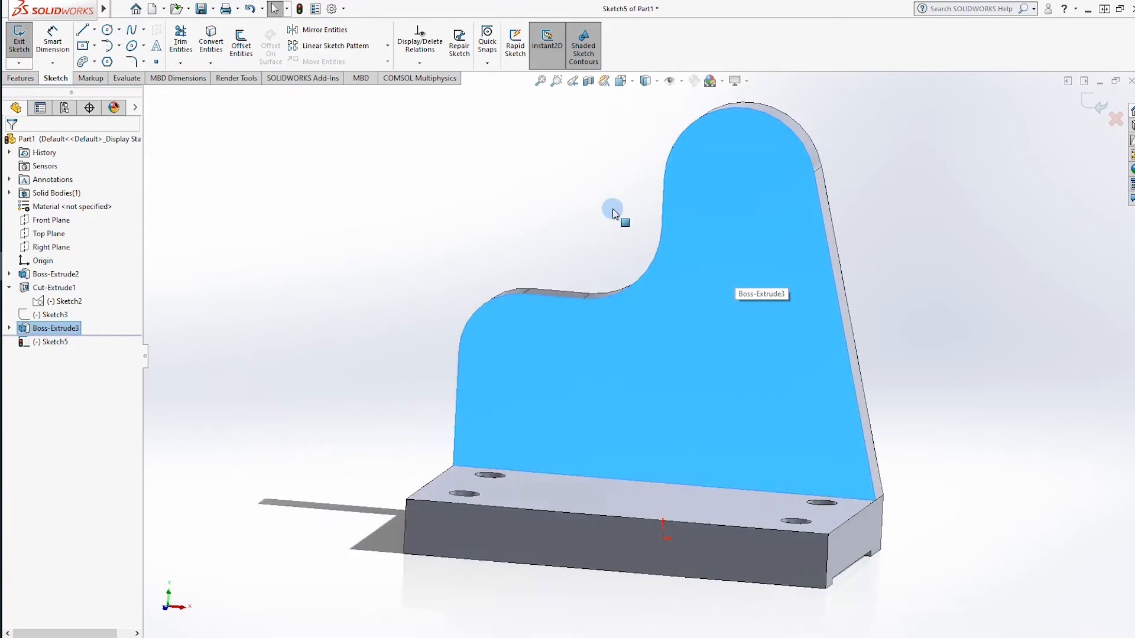
pyautogui.click(211, 41)
pyautogui.click(783, 166)
# Step: Draw a circle matching the upright's upper rounded end and a concentric inner circle about 29 in in diameter
pyautogui.click(107, 29)
pyautogui.click(710, 201)
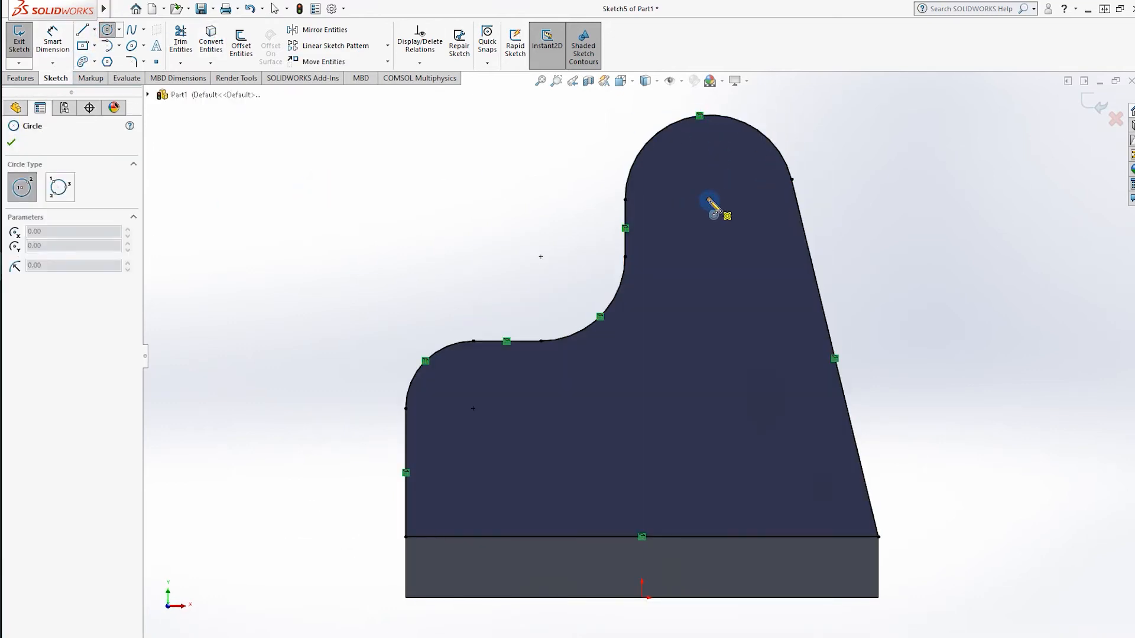
pyautogui.click(793, 180)
pyautogui.press('Escape')
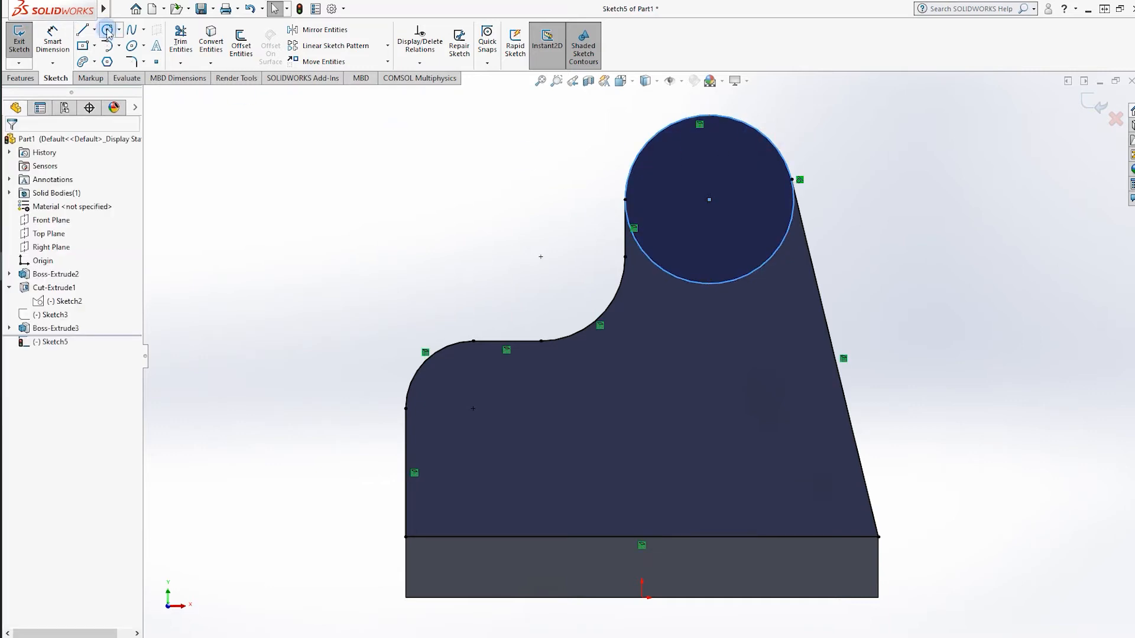
pyautogui.click(107, 29)
pyautogui.click(709, 200)
pyautogui.click(731, 153)
pyautogui.click(202, 147)
# Step: Set up a Mid Plane boss extrusion of the ring between the two circles with a 35 in depth
pyautogui.click(20, 78)
pyautogui.click(24, 42)
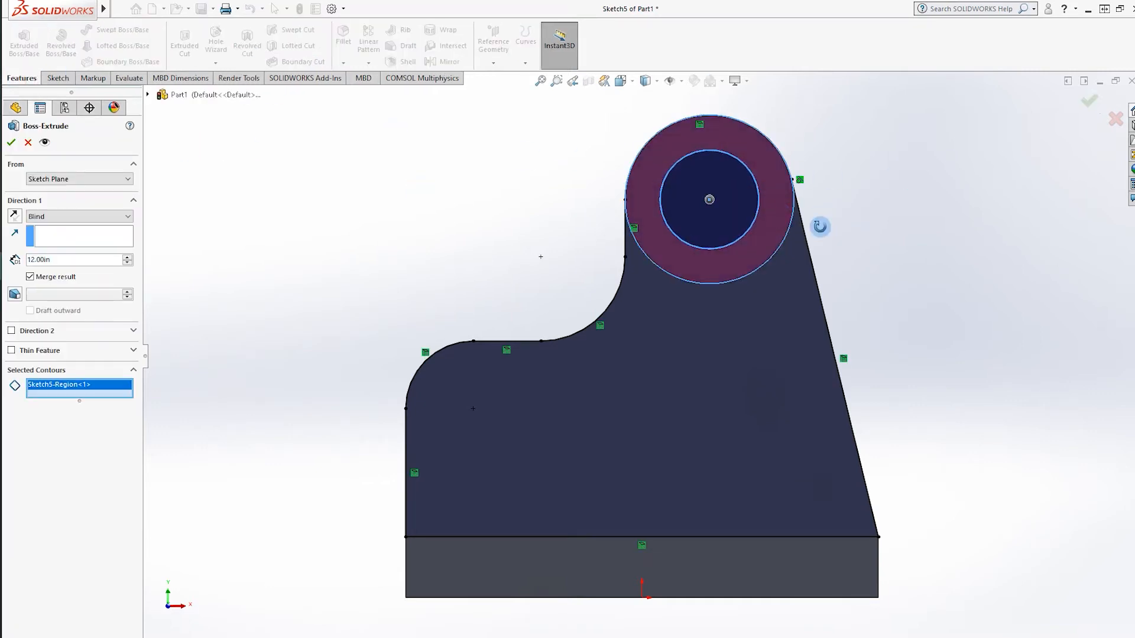
pyautogui.moveTo(1, 265)
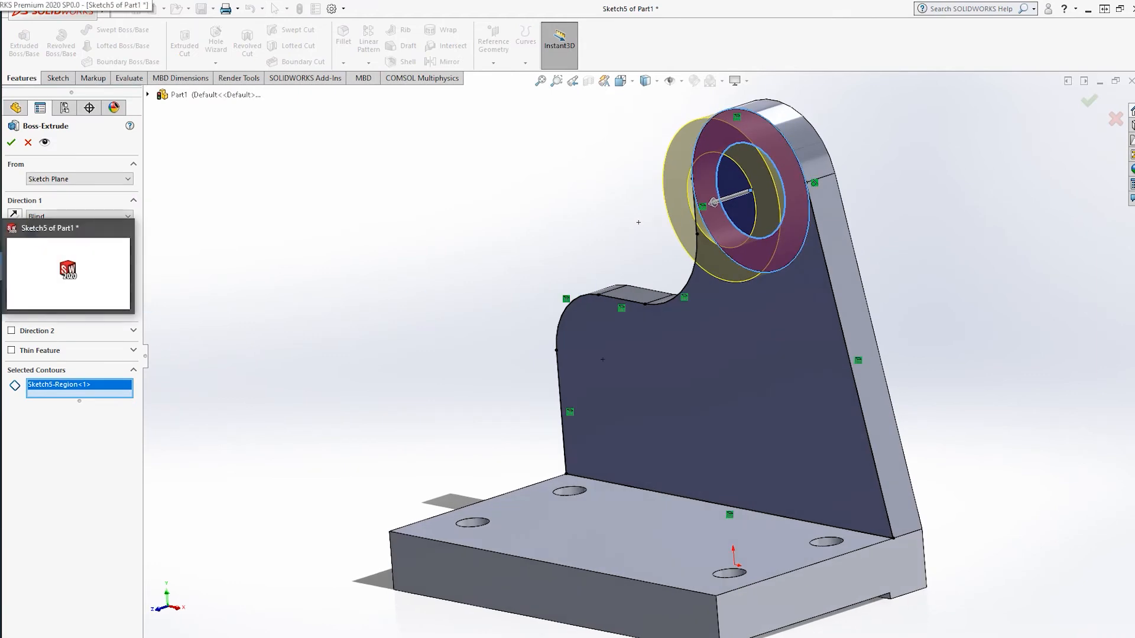
pyautogui.click(56, 216)
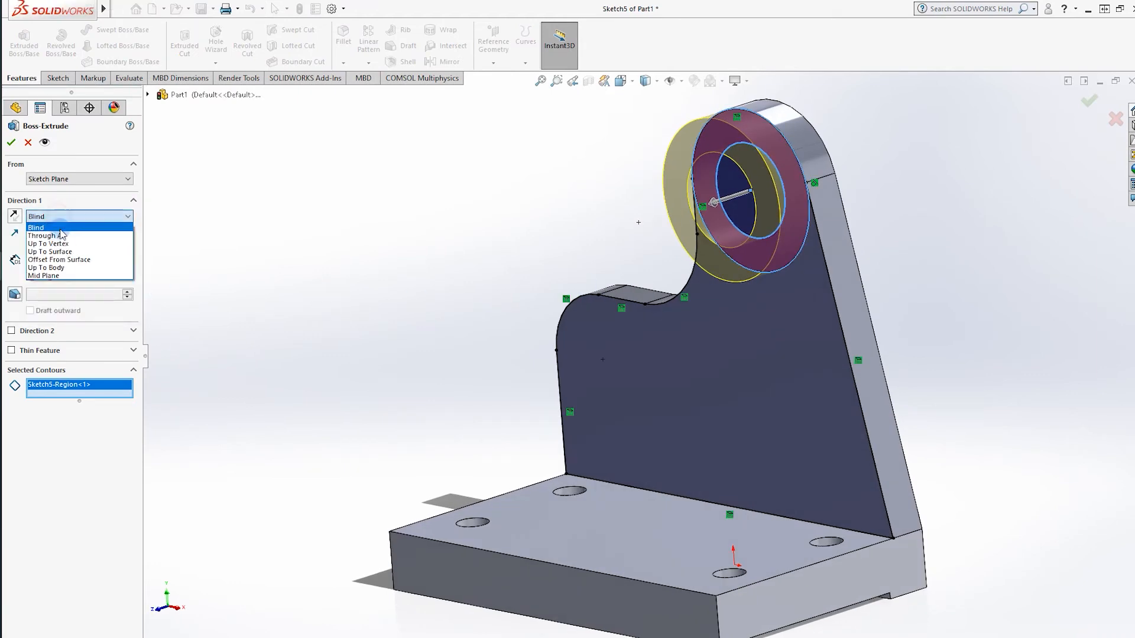
pyautogui.click(59, 276)
pyautogui.click(694, 282)
pyautogui.write('35')
pyautogui.press('Return')
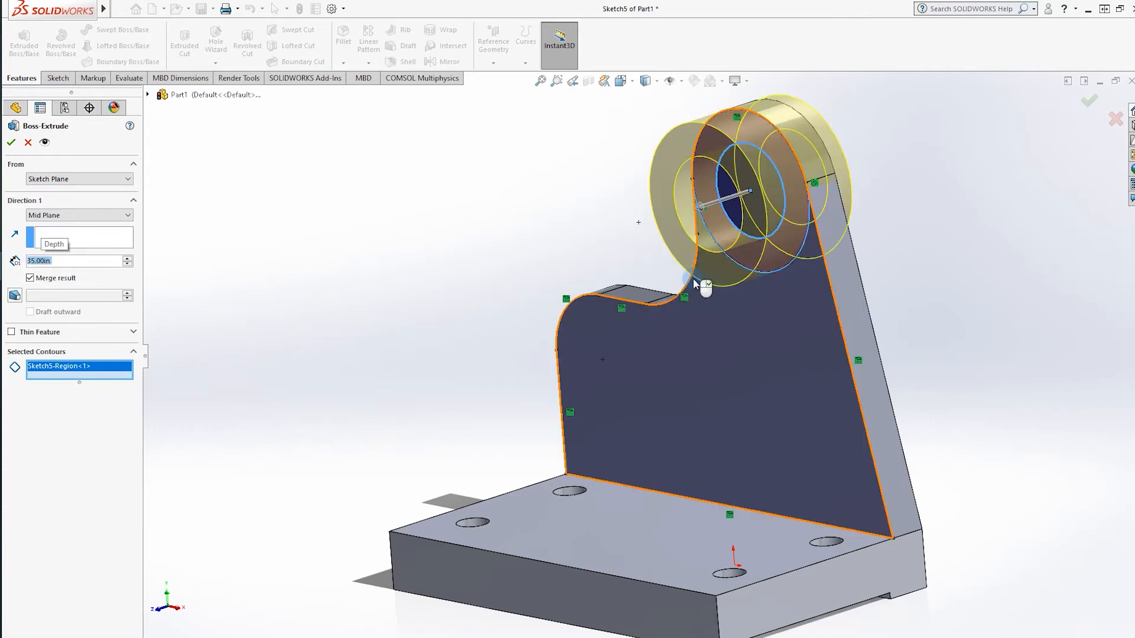
# Step: Switch the ring's extrusion to Blind with a 23 in depth and create it
pyautogui.moveTo(930, 185); pyautogui.dragTo(899, 195, button='middle')
pyautogui.click(49, 247)
pyautogui.click(79, 215)
pyautogui.click(48, 226)
pyautogui.moveTo(348, 271); pyautogui.dragTo(89, 260, button='middle')
pyautogui.click(68, 260)
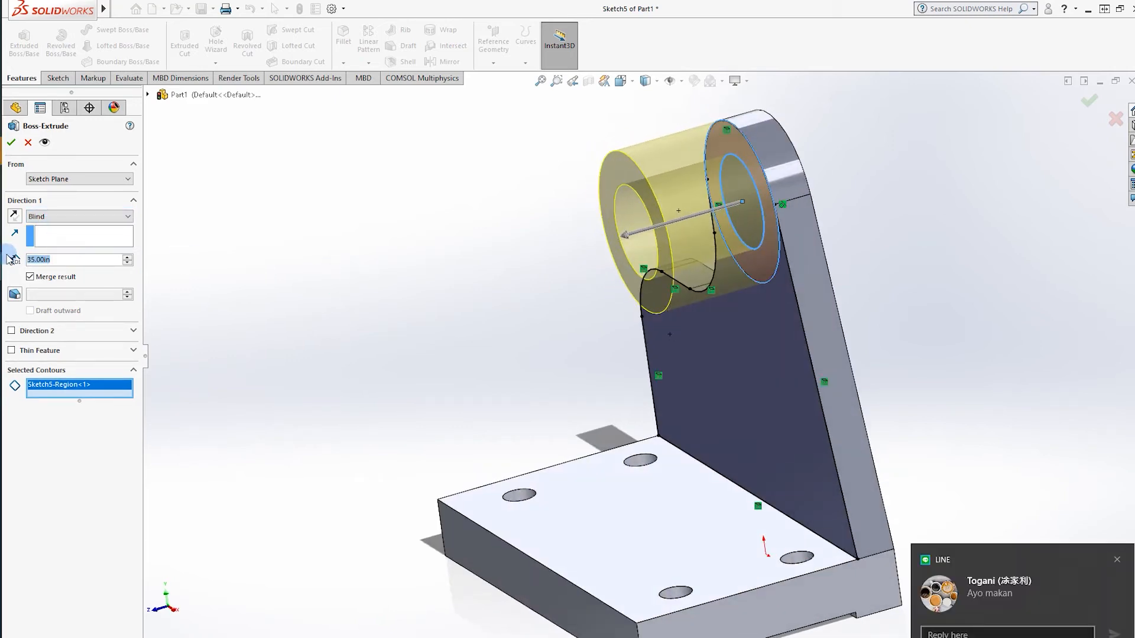
pyautogui.write('23')
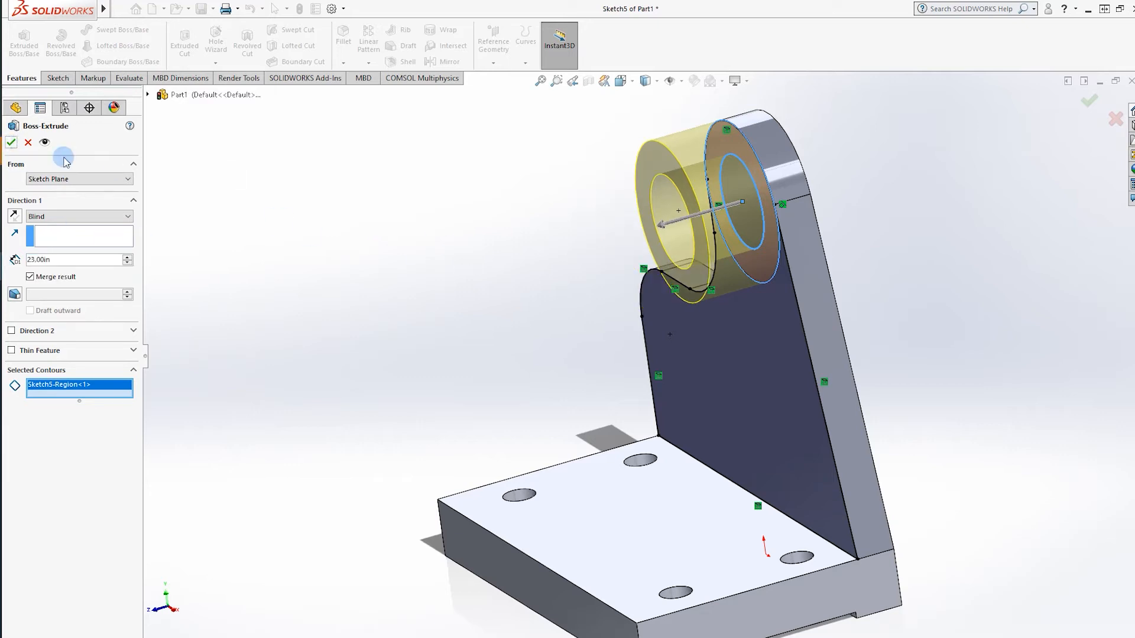
pyautogui.click(11, 142)
# Step: On the upright's inner face, sketch a 20 in radius circle on the lower rounded corner and a concentric circle about 21 in in diameter
pyautogui.moveTo(623, 344); pyautogui.dragTo(539, 321, button='middle')
pyautogui.rightClick(491, 299)
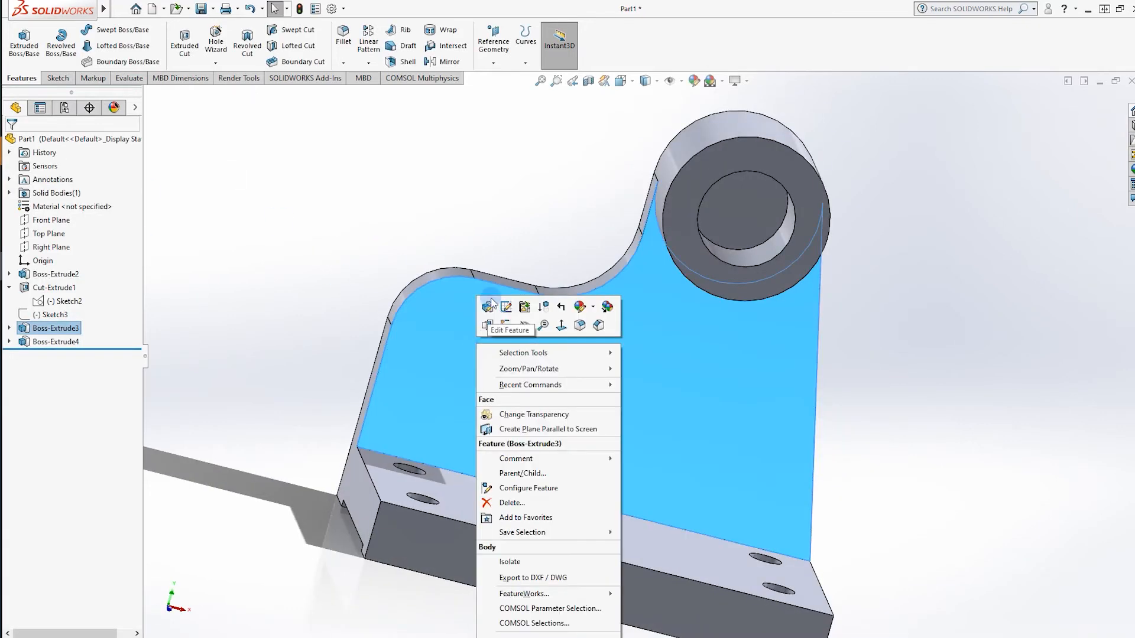
pyautogui.click(502, 324)
pyautogui.moveTo(378, 313); pyautogui.dragTo(455, 390, button='right')
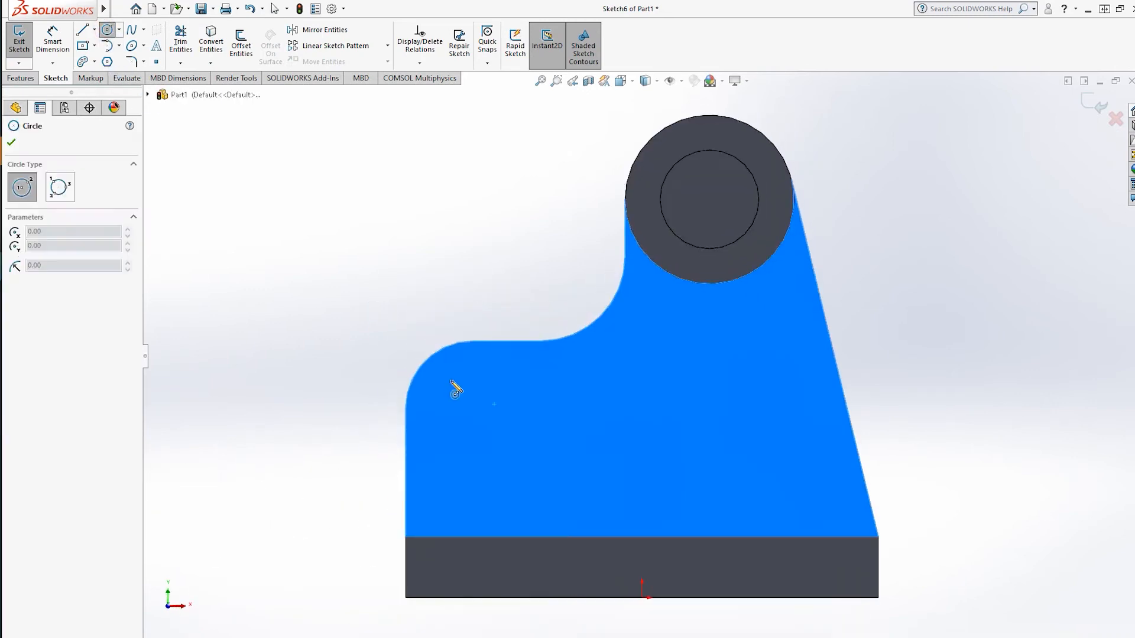
pyautogui.click(454, 348)
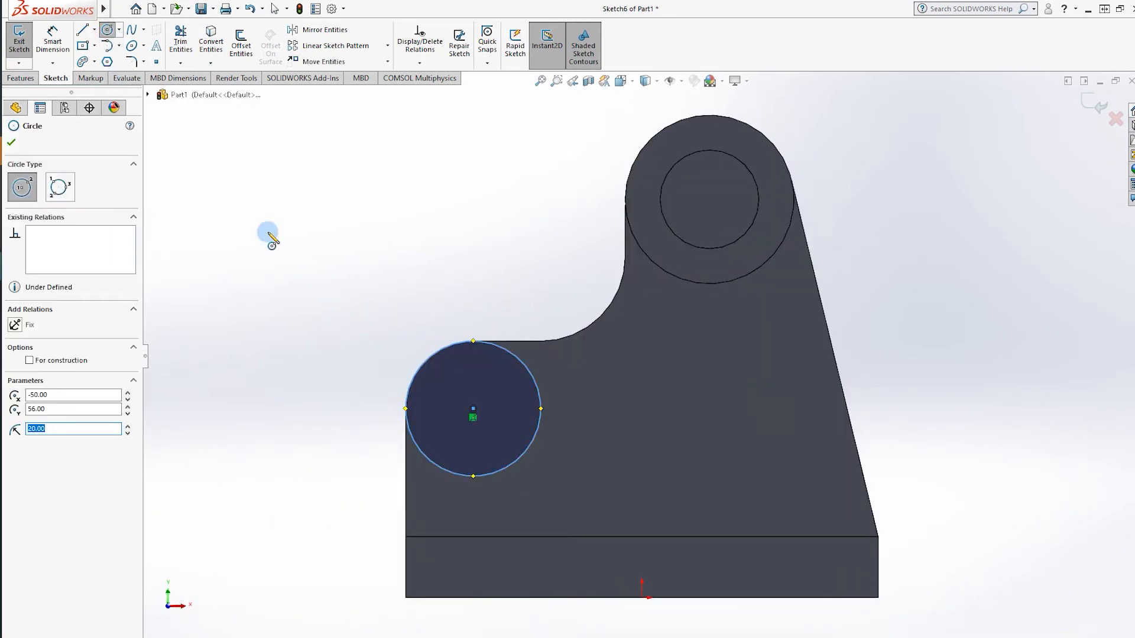
pyautogui.moveTo(474, 409); pyautogui.dragTo(458, 376)
pyautogui.press('Escape')
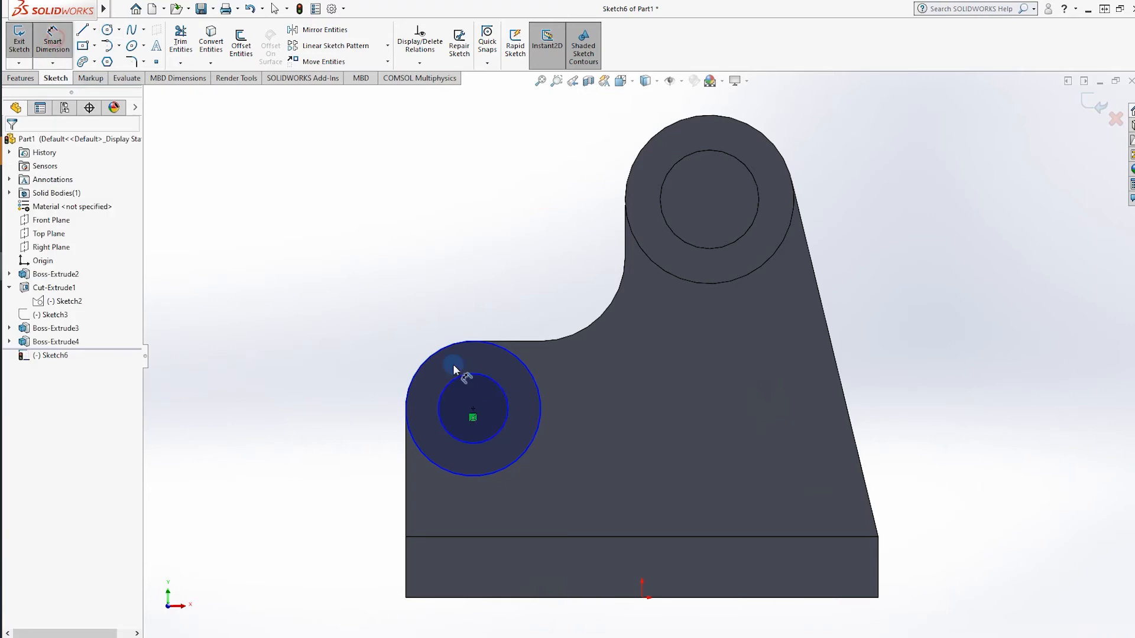
# Step: Dimension the lower inner circle's diameter as 20 in
pyautogui.click(471, 353)
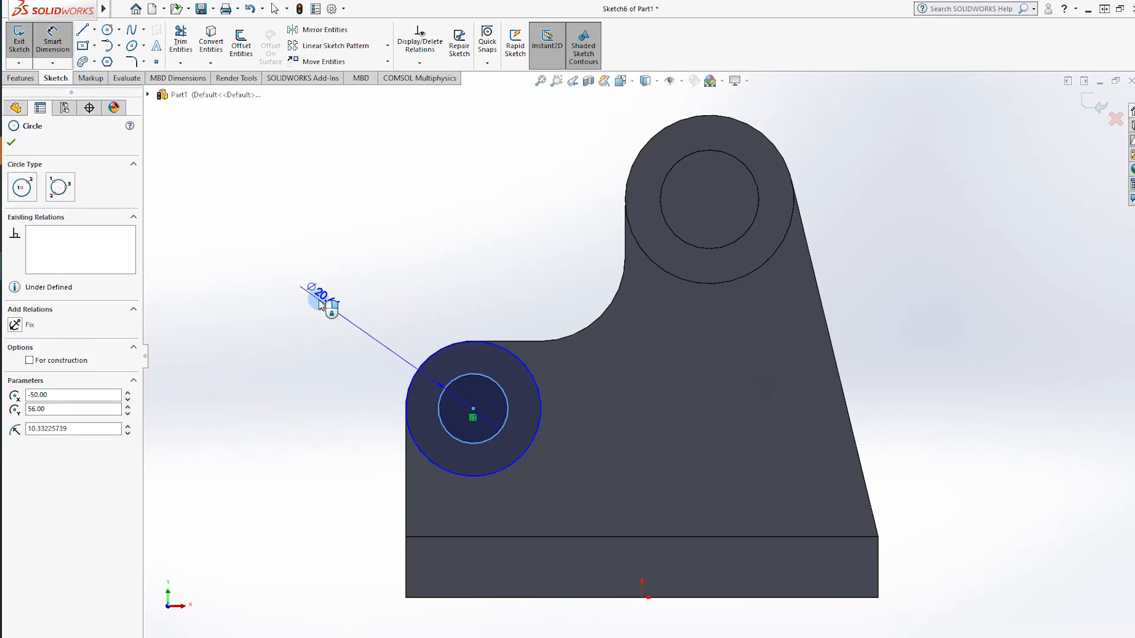
pyautogui.click(328, 318)
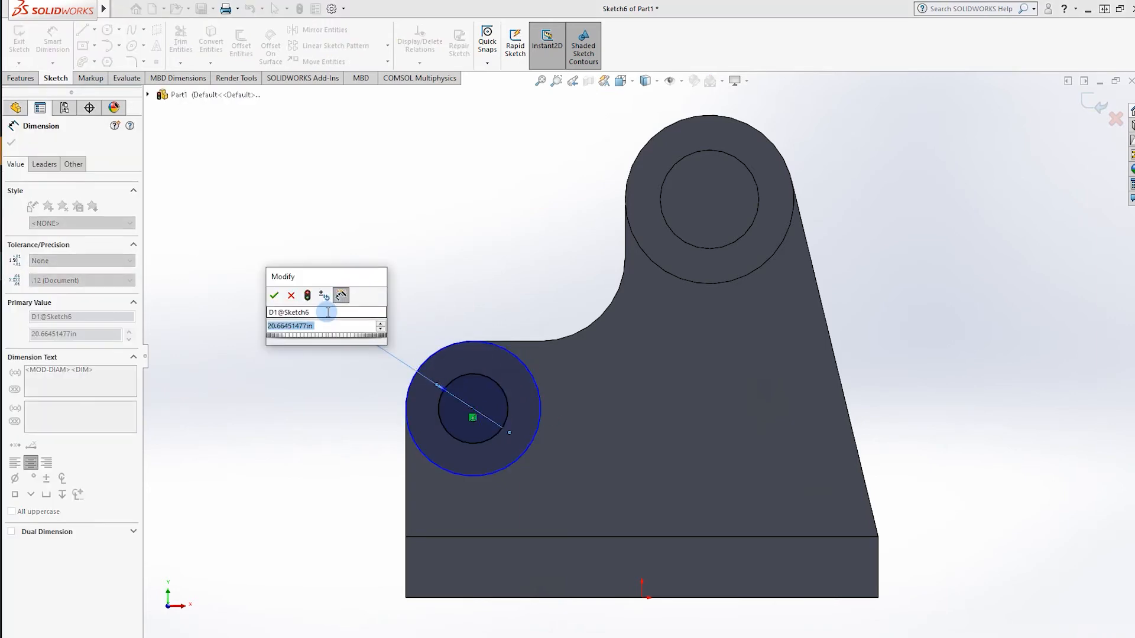
pyautogui.write('20')
pyautogui.press('Return')
pyautogui.click(402, 208)
# Step: Expand the upper ring's extrusion in the feature tree to reach its sketch, and exit the lower circles' sketch
pyautogui.moveTo(407, 205); pyautogui.dragTo(390, 228, button='middle')
pyautogui.rightClick(41, 343)
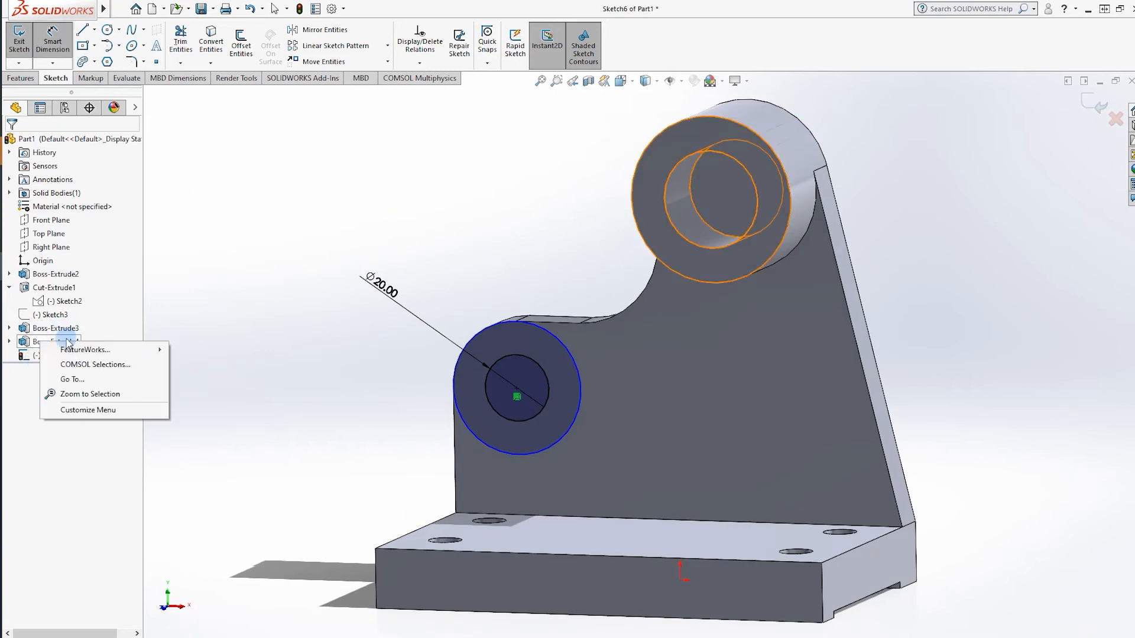
pyautogui.click(9, 341)
pyautogui.rightClick(52, 356)
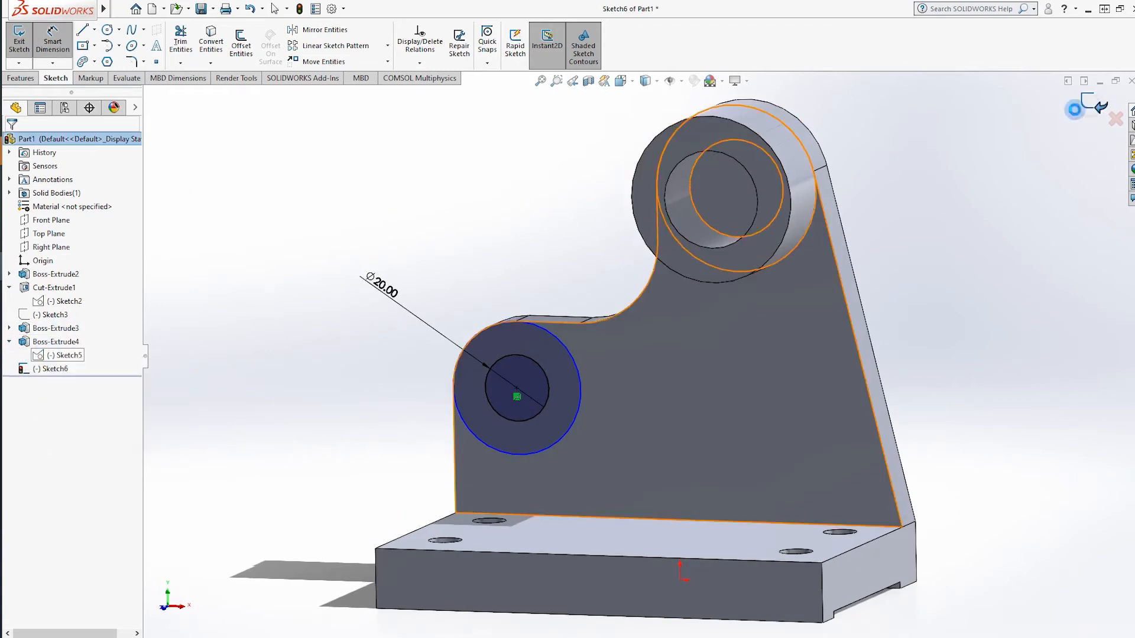
pyautogui.click(1092, 104)
# Step: In the upper ring's sketch, dimension the inner circle's diameter as 3 in and rebuild the part
pyautogui.rightClick(66, 355)
pyautogui.click(96, 312)
pyautogui.rightClick(66, 355)
pyautogui.click(438, 240)
pyautogui.click(59, 355)
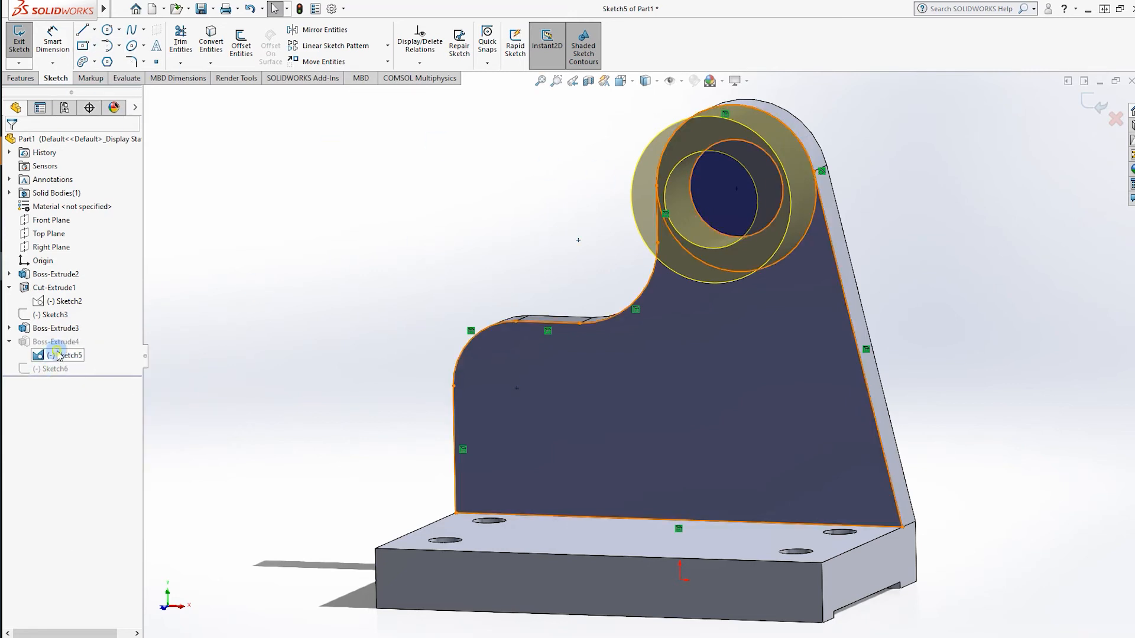
pyautogui.moveTo(354, 268); pyautogui.dragTo(354, 231, button='middle')
pyautogui.click(19, 40)
pyautogui.click(62, 355)
pyautogui.click(27, 324)
pyautogui.click(746, 223)
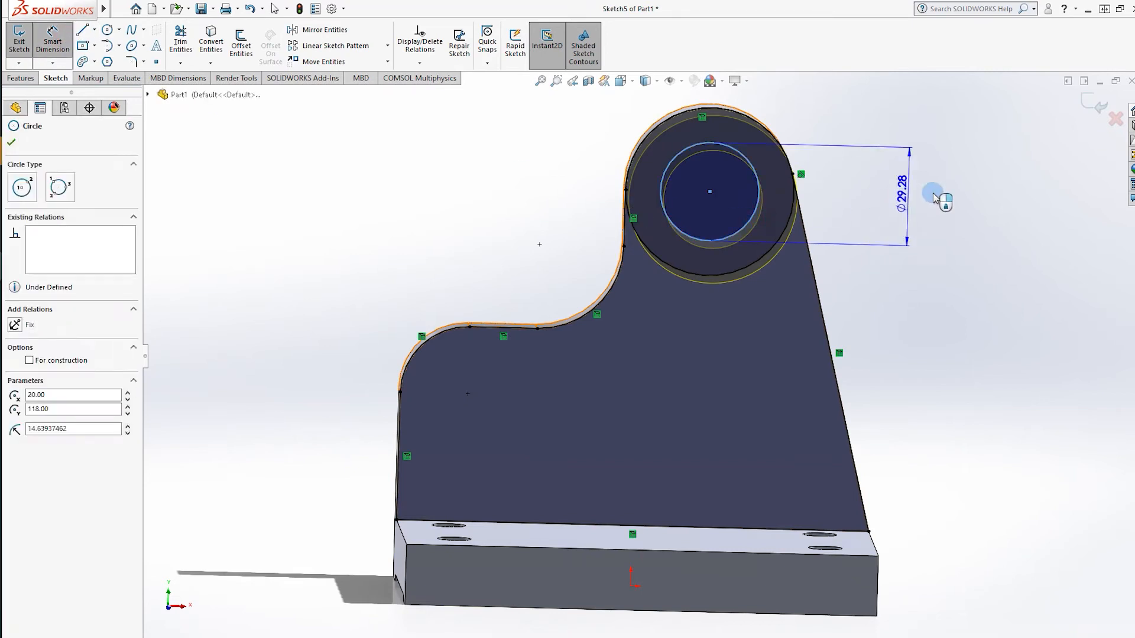
pyautogui.click(943, 195)
pyautogui.write('3')
pyautogui.press('Return')
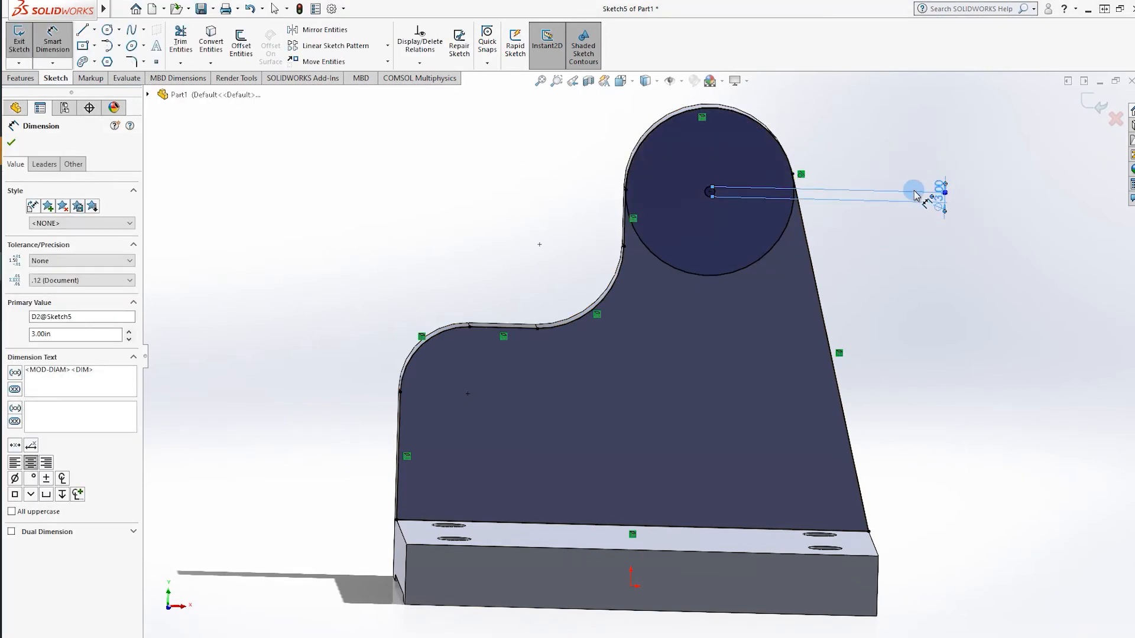
pyautogui.doubleClick(944, 190)
pyautogui.click(966, 230)
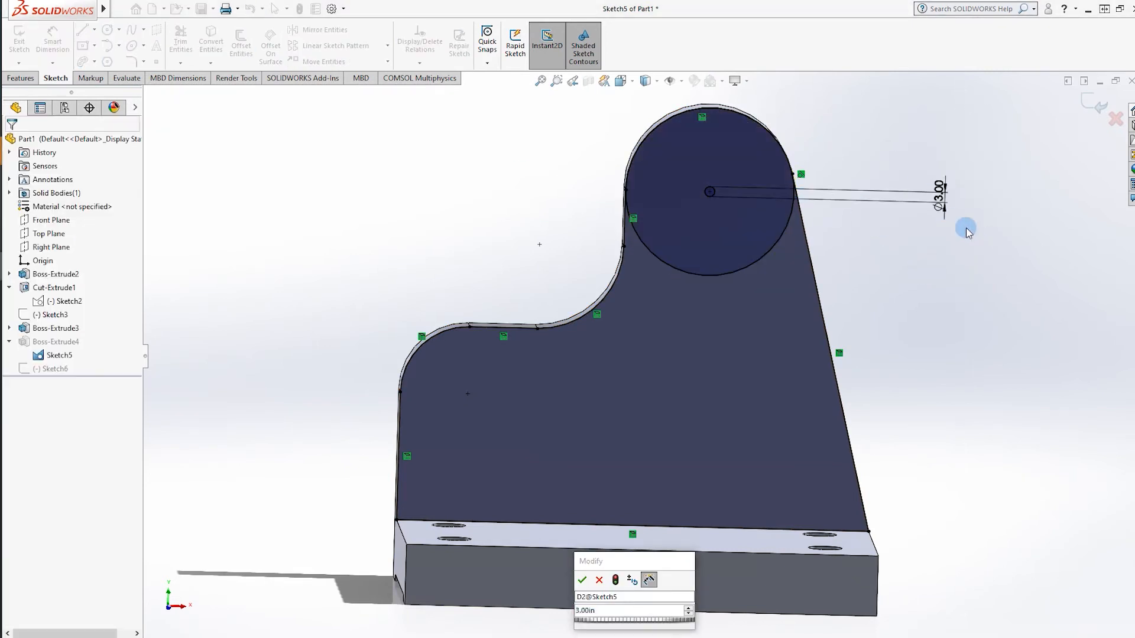
pyautogui.hotkey('ctrl', 'b')
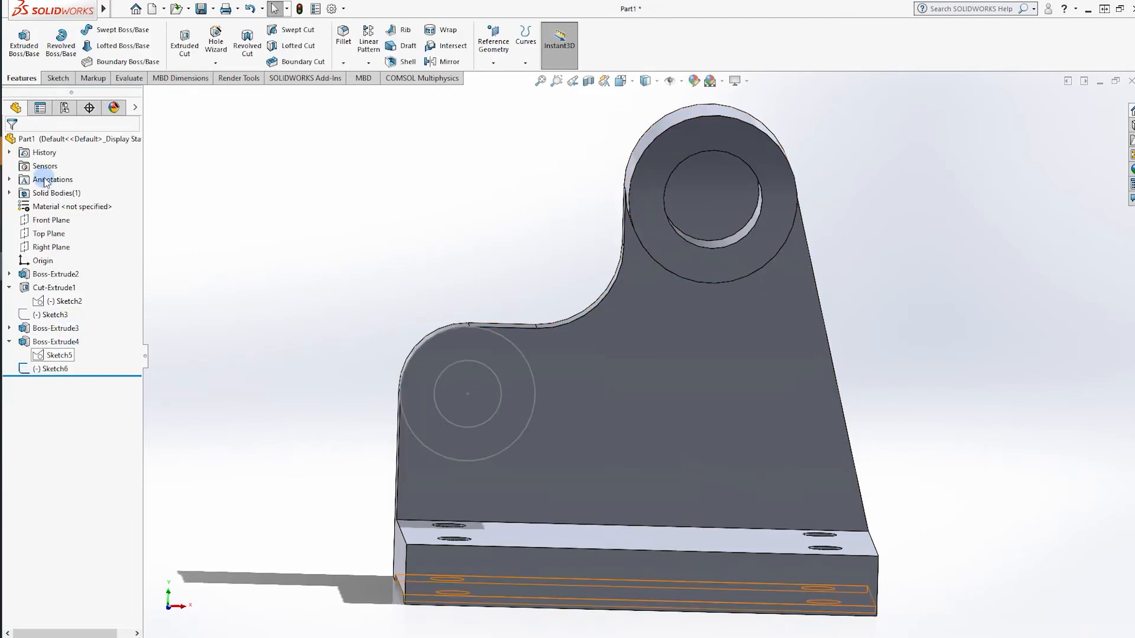
# Step: Reopen the upper ring's sketch and delete the inner circle's 3 in diameter dimension
pyautogui.click(57, 78)
pyautogui.click(60, 356)
pyautogui.rightClick(59, 355)
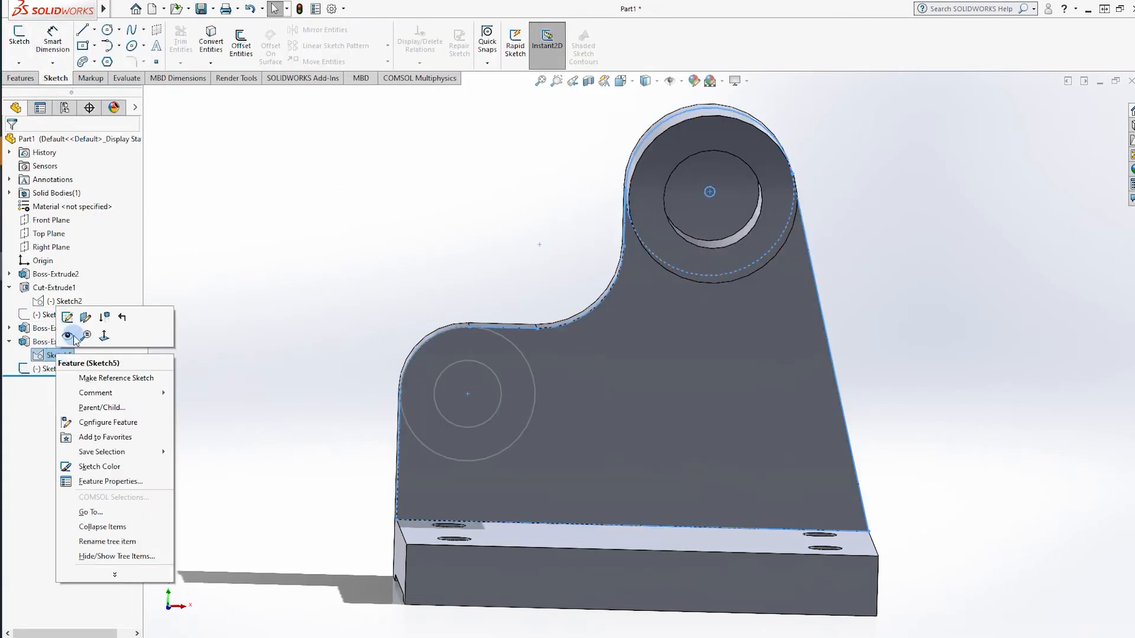
pyautogui.click(67, 323)
pyautogui.click(943, 187)
pyautogui.press('Delete')
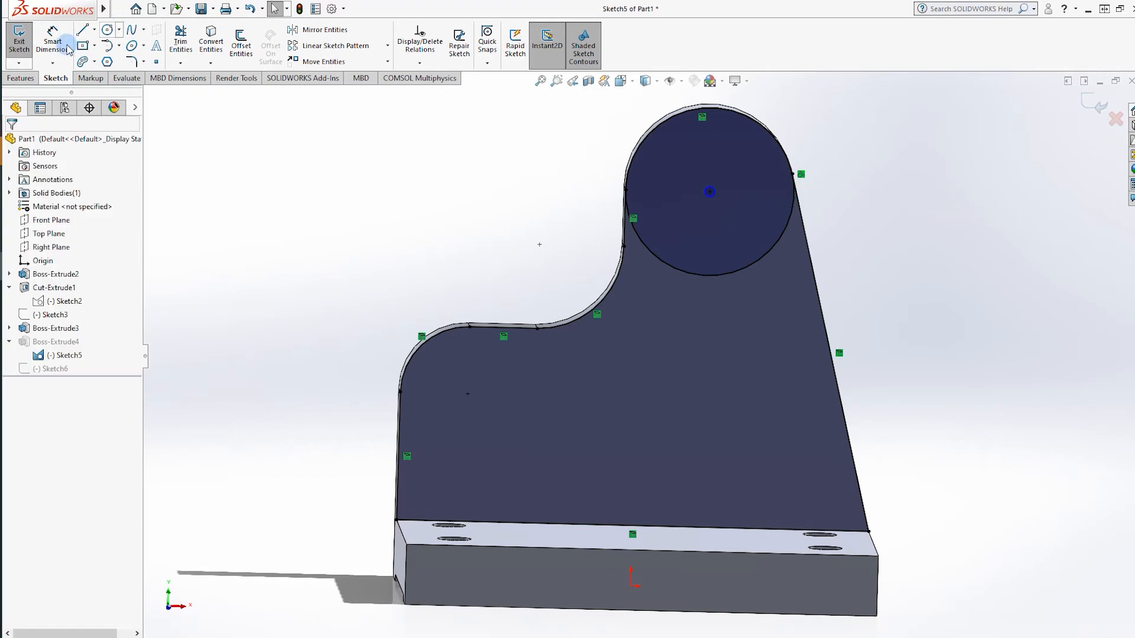
# Step: Dimension the upper ring's inner circle with a 30 in diameter and exit the sketch
pyautogui.press('d')
pyautogui.click(794, 197)
pyautogui.click(926, 189)
pyautogui.write('30')
pyautogui.press('Return')
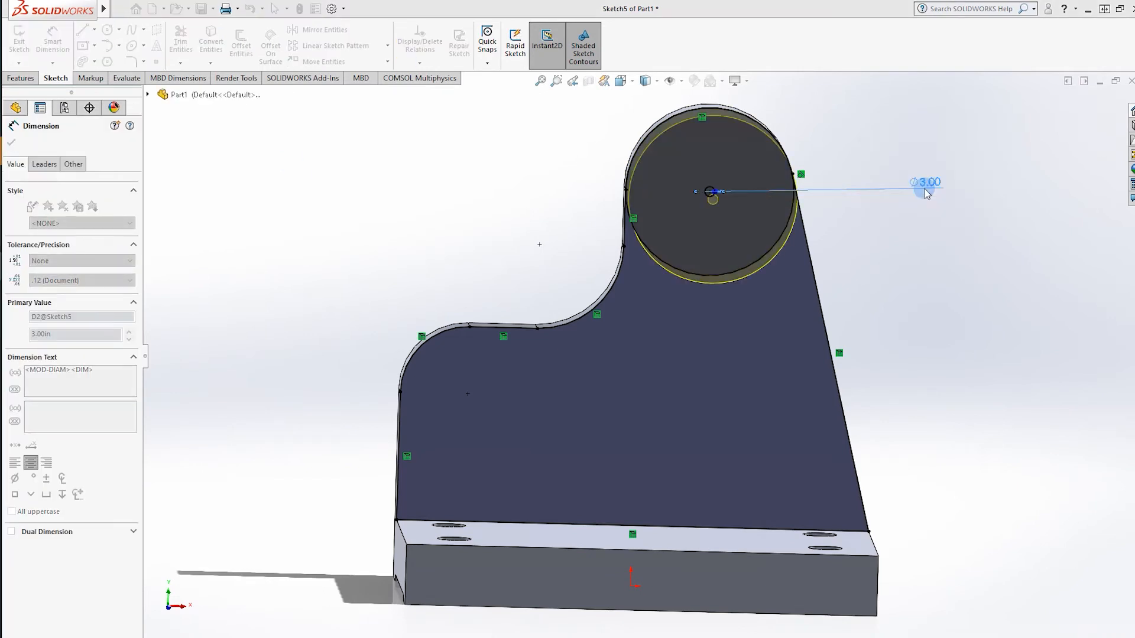
pyautogui.press('Escape')
pyautogui.click(1086, 101)
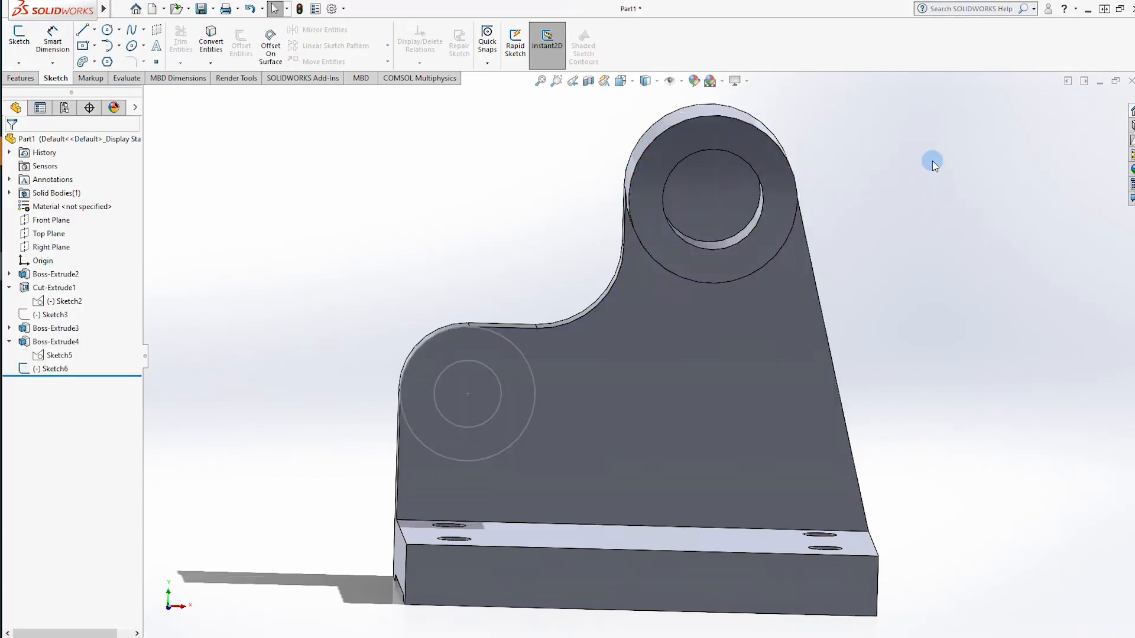
# Step: Extrude the lower concentric circles as a Blind boss with a 17 in depth to form the lower ring
pyautogui.click(20, 78)
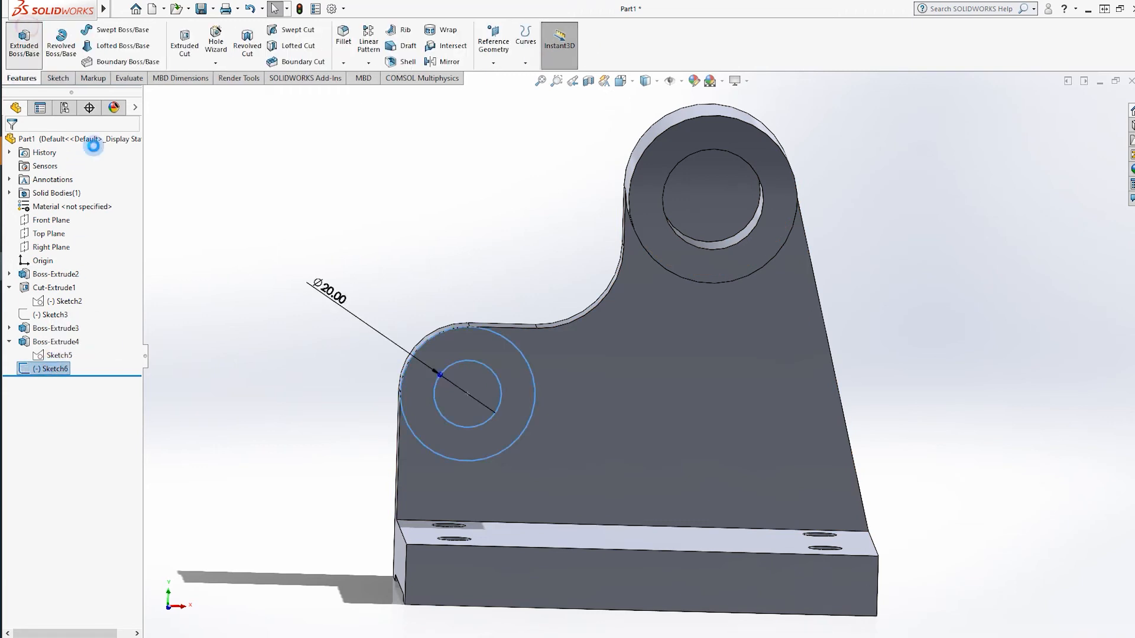
pyautogui.click(23, 42)
pyautogui.moveTo(455, 405); pyautogui.dragTo(461, 410, button='middle')
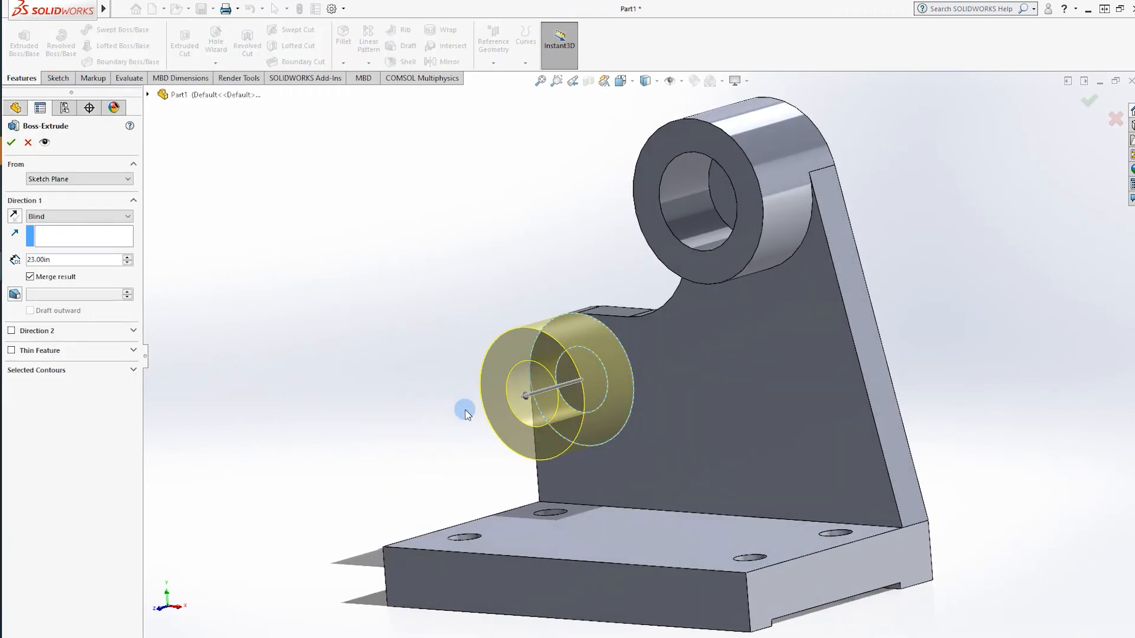
pyautogui.write('17')
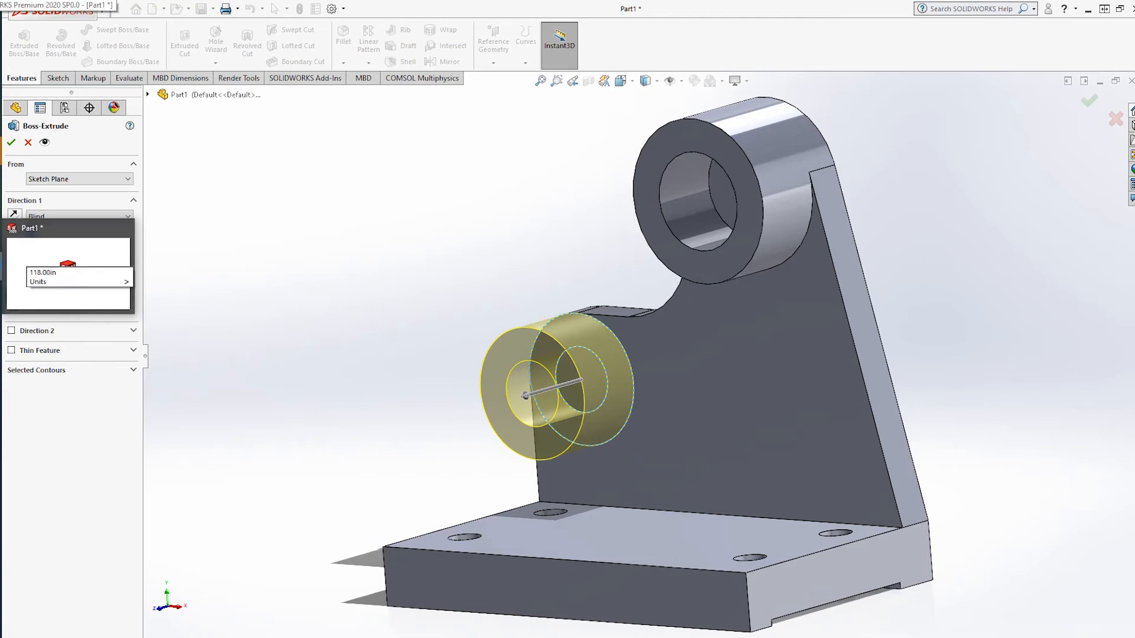
pyautogui.press('Return')
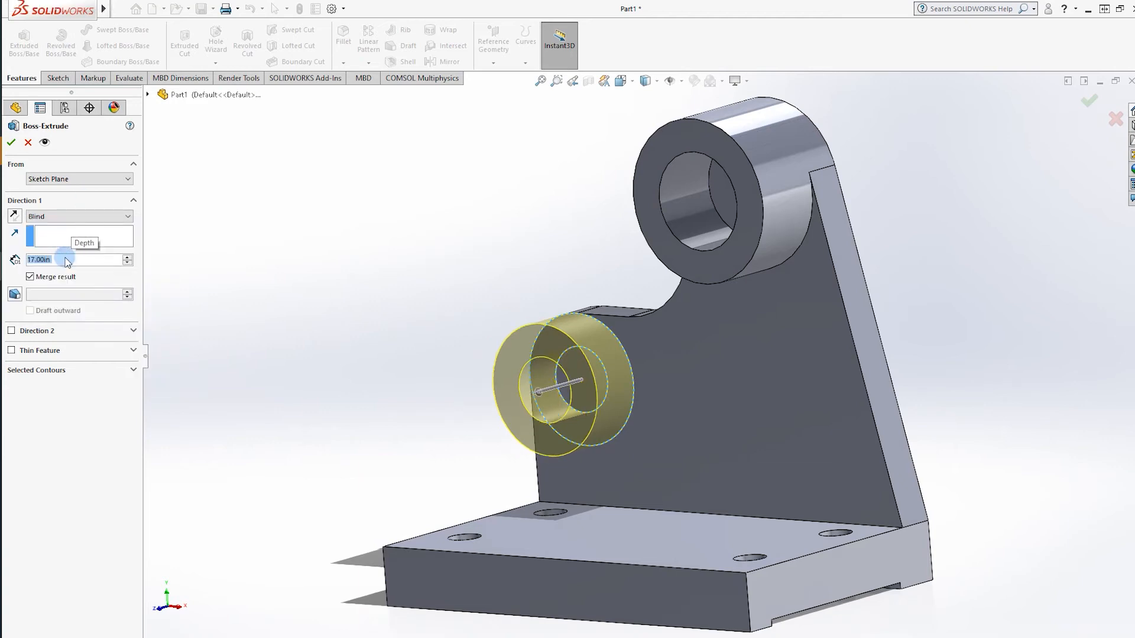
pyautogui.click(1090, 101)
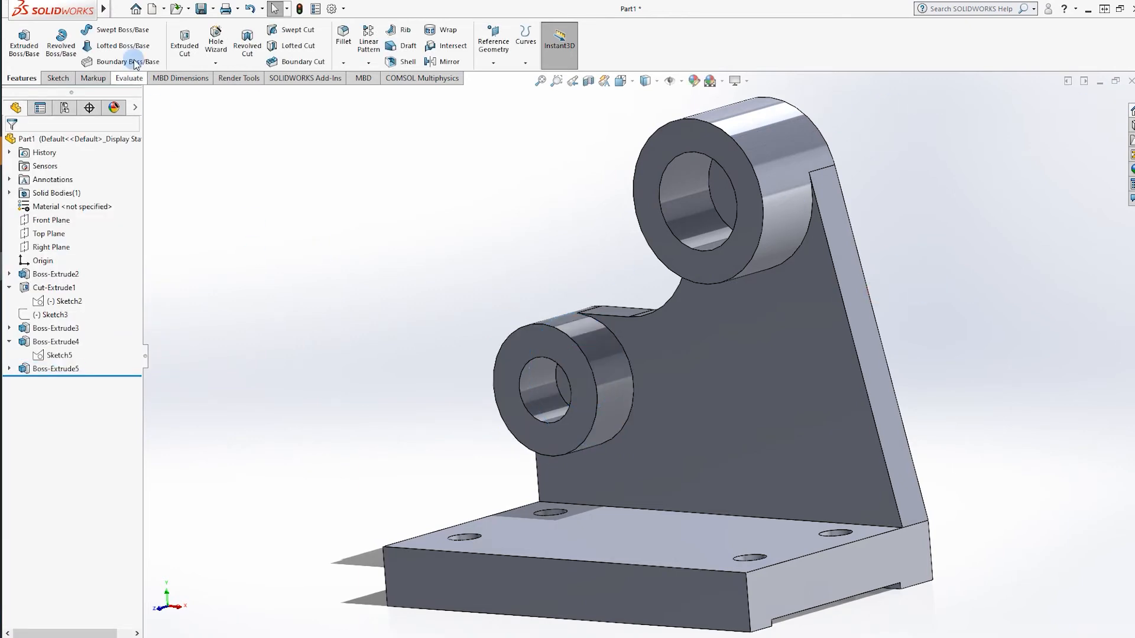
# Step: Start a sketch on the upper ring's front face and convert the hole edges of both rings into it
pyautogui.rightClick(676, 158)
pyautogui.click(681, 119)
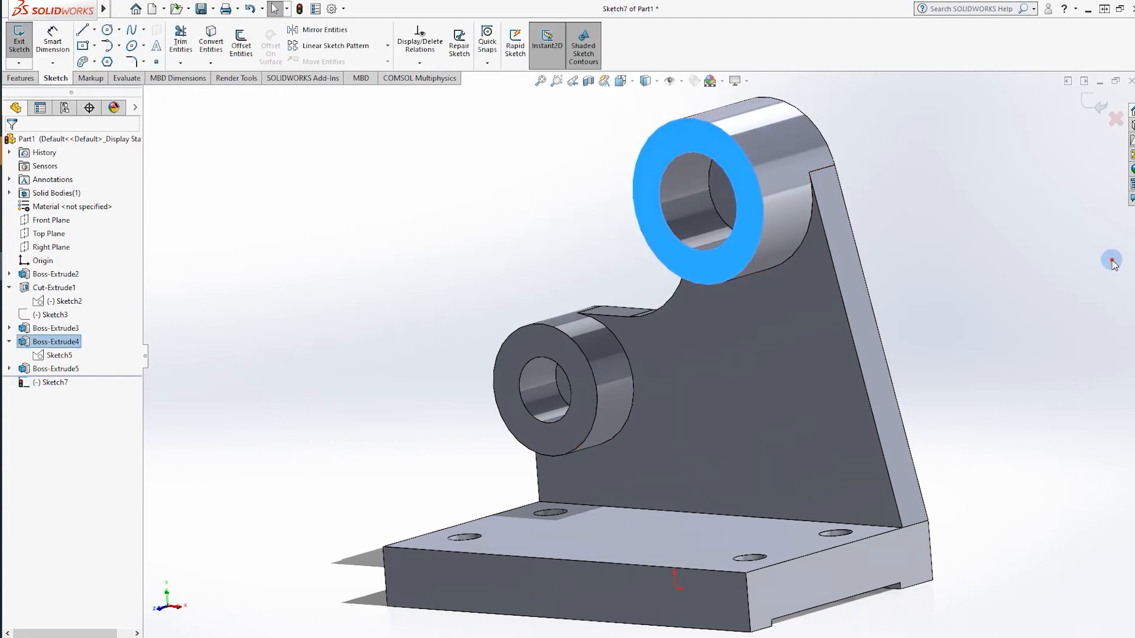
pyautogui.click(211, 41)
pyautogui.click(709, 148)
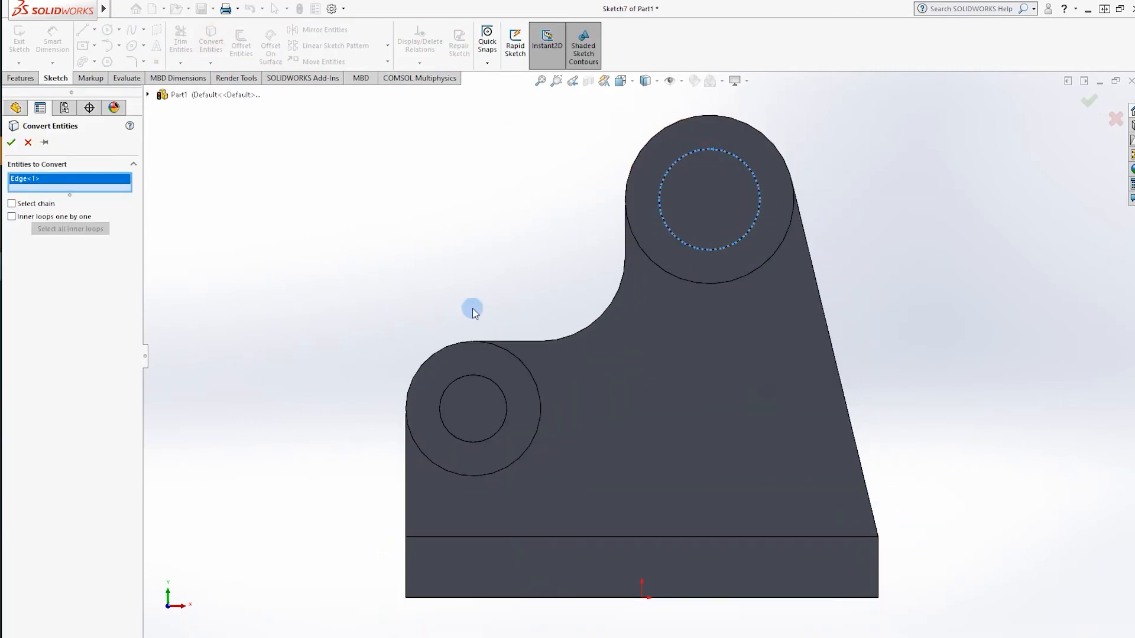
pyautogui.click(482, 378)
pyautogui.click(11, 142)
# Step: Cut the two converted circles Through All to open both ring holes through the upright
pyautogui.click(20, 78)
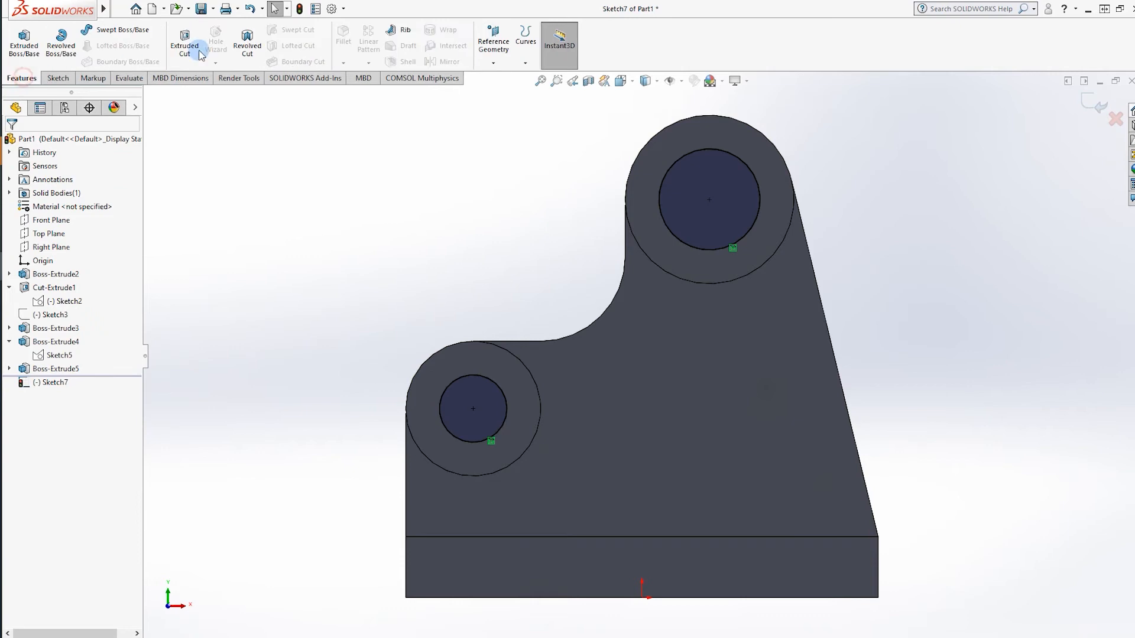
pyautogui.click(185, 42)
pyautogui.click(49, 216)
pyautogui.click(53, 227)
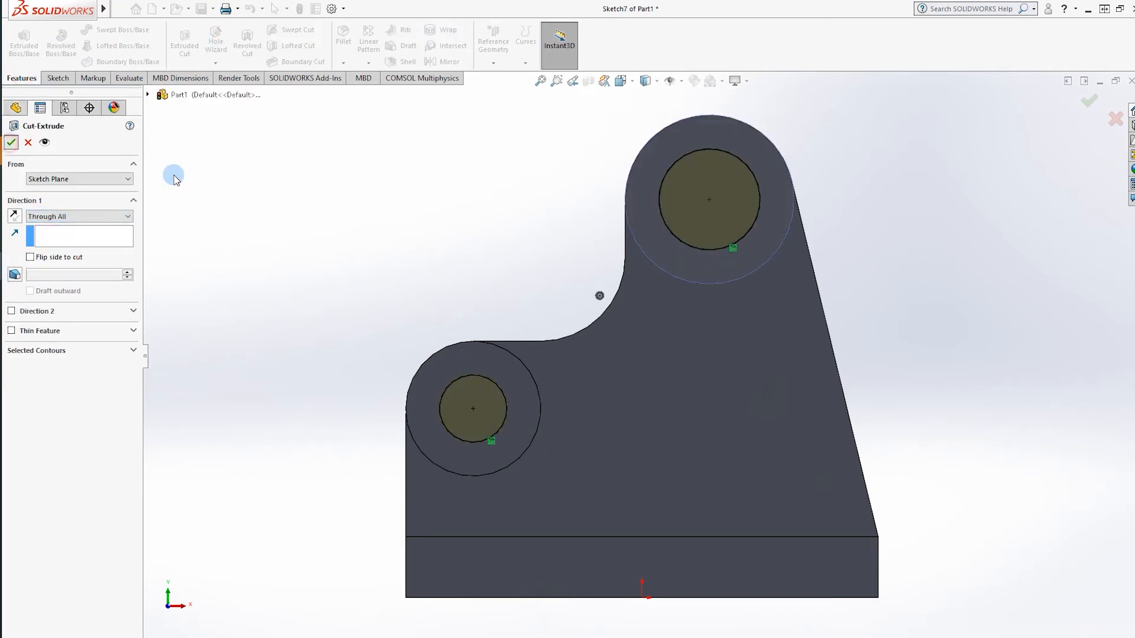
pyautogui.press('Return')
# Step: Start a fillet on the base plate's two front vertical corner edges, trying a 15 in radius and switching to 10 in
pyautogui.click(343, 36)
pyautogui.click(631, 526)
pyautogui.write('15')
pyautogui.press('Return')
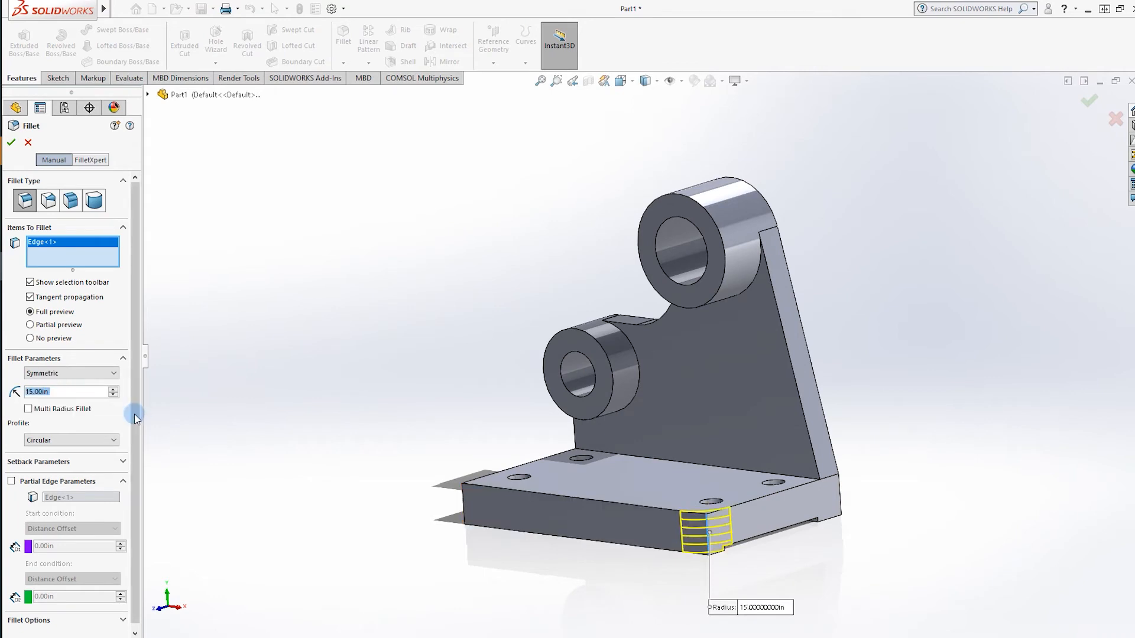
pyautogui.write('10')
pyautogui.press('Return')
pyautogui.click(473, 500)
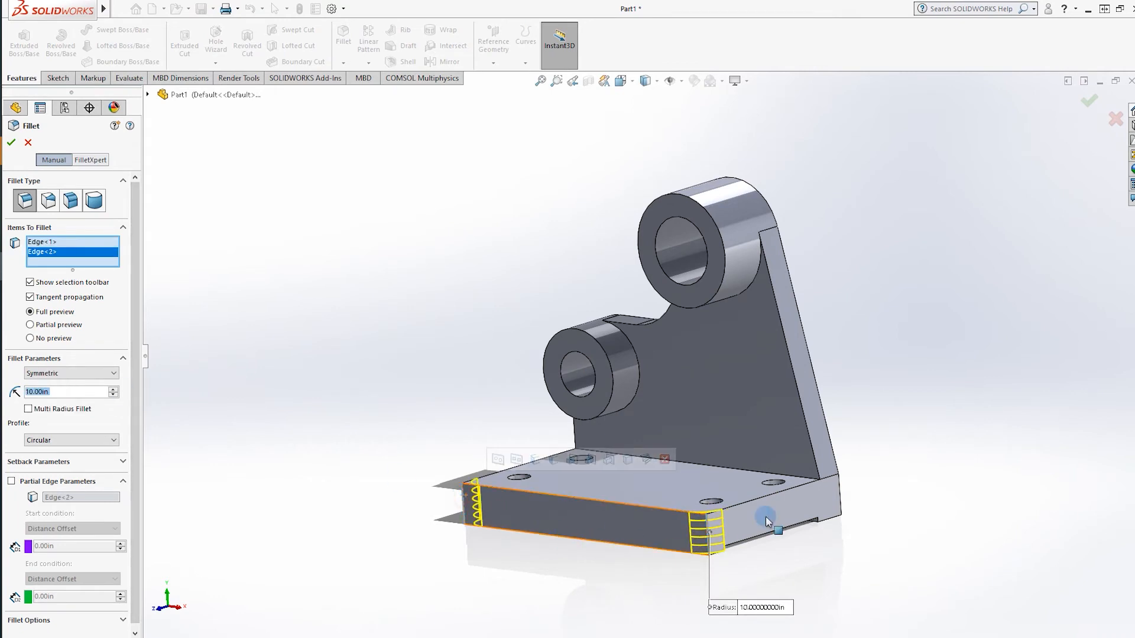
# Step: Add the edges on both sides of the bracket's rear face to the fillet, set its radius to 5 in and create it
pyautogui.click(843, 490)
pyautogui.moveTo(842, 489); pyautogui.dragTo(601, 489, button='middle')
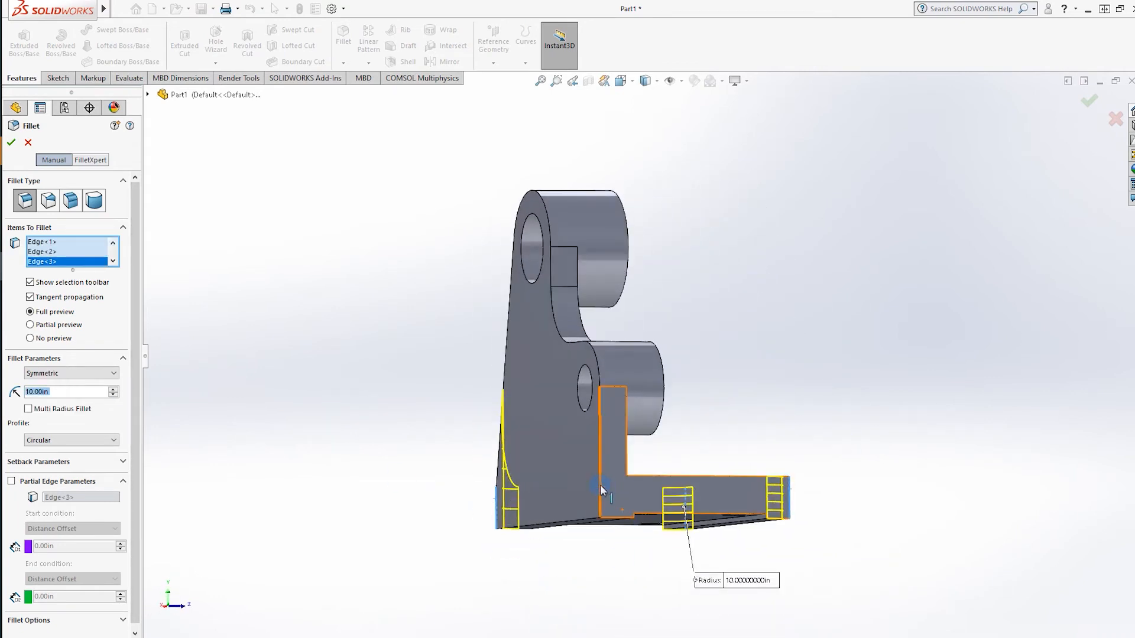
pyautogui.click(660, 414)
pyautogui.hotkey('ctrl', '3')
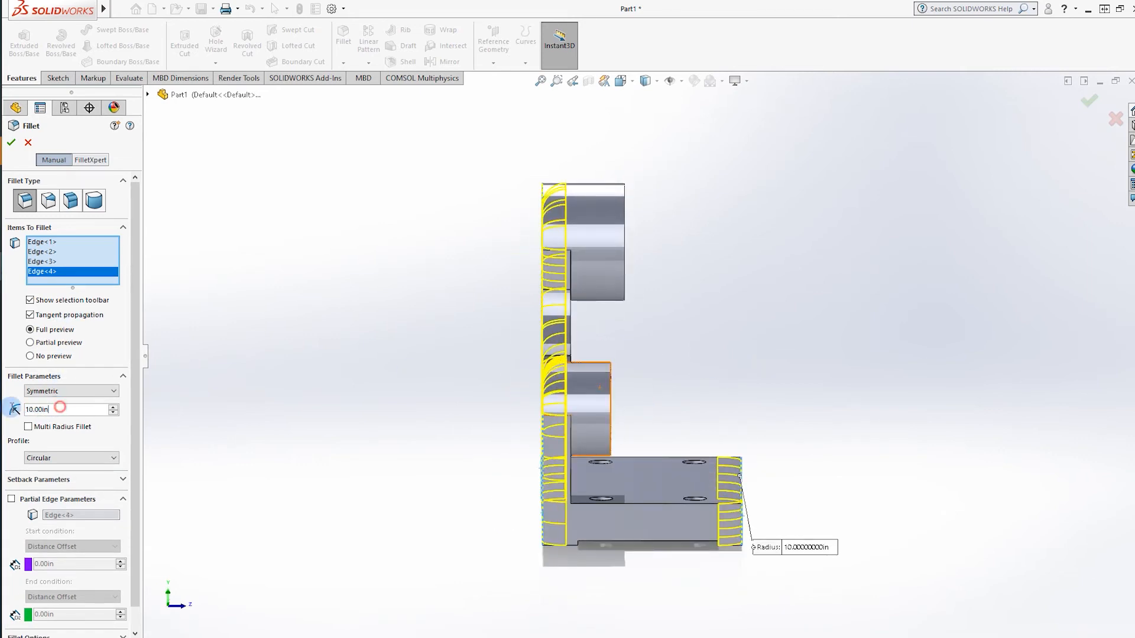
pyautogui.doubleClick(60, 407)
pyautogui.write('5')
pyautogui.press('Return')
pyautogui.moveTo(760, 330); pyautogui.dragTo(754, 495, button='middle')
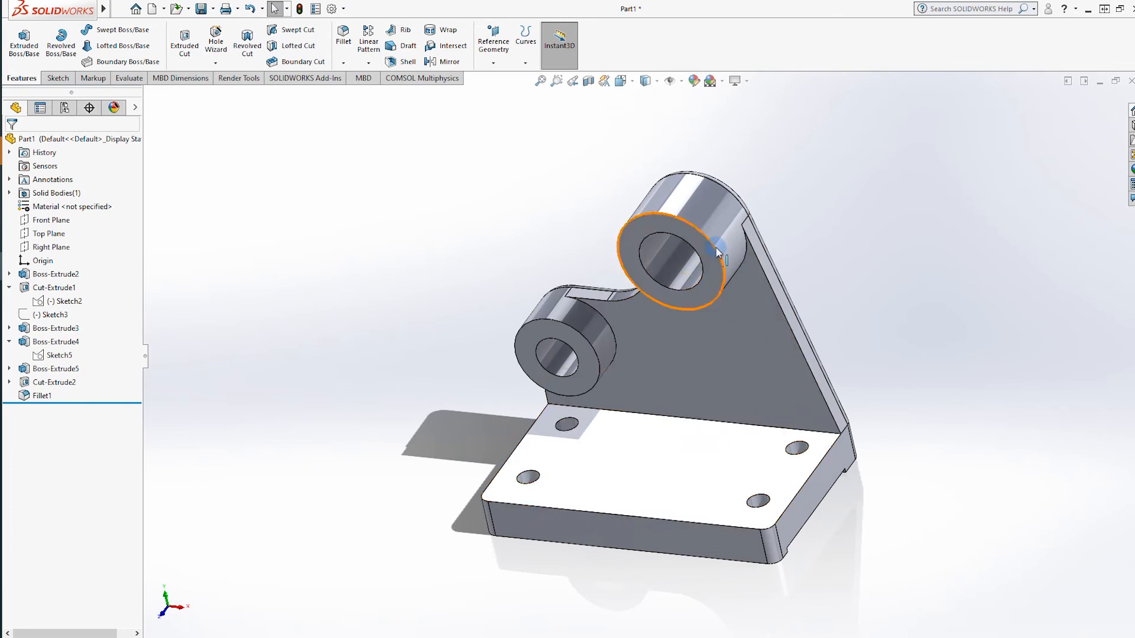
# Step: Edit the existing fillet to include the circular edges of both ring bosses and apply the change
pyautogui.rightClick(42, 396)
pyautogui.click(47, 336)
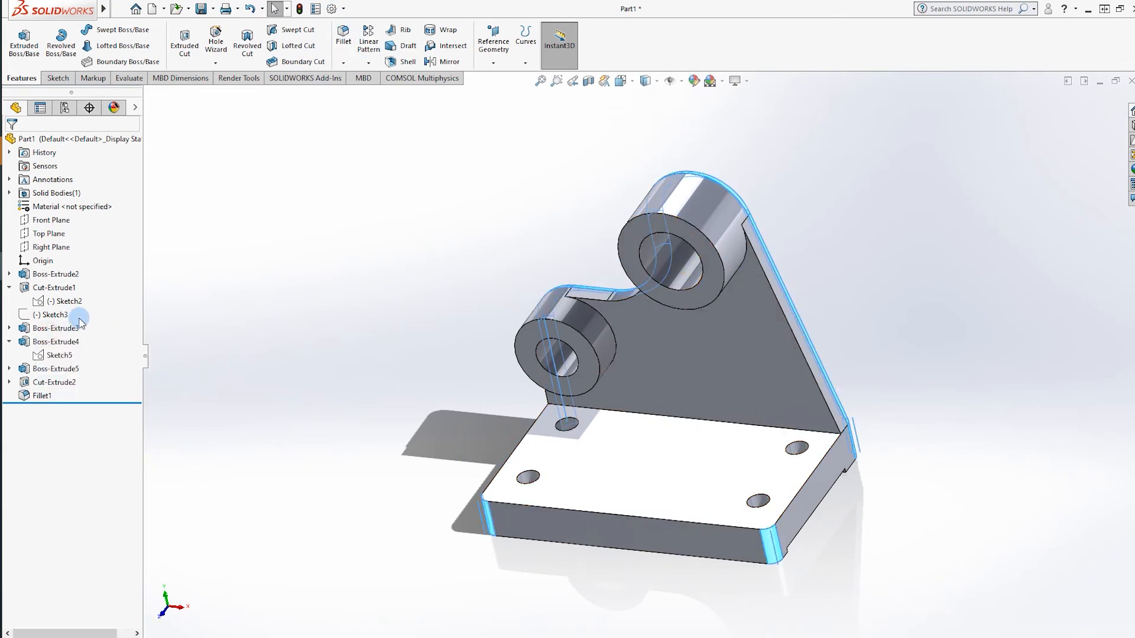
pyautogui.click(571, 334)
pyautogui.moveTo(471, 233); pyautogui.dragTo(553, 375, button='middle')
pyautogui.click(559, 261)
pyautogui.click(553, 375)
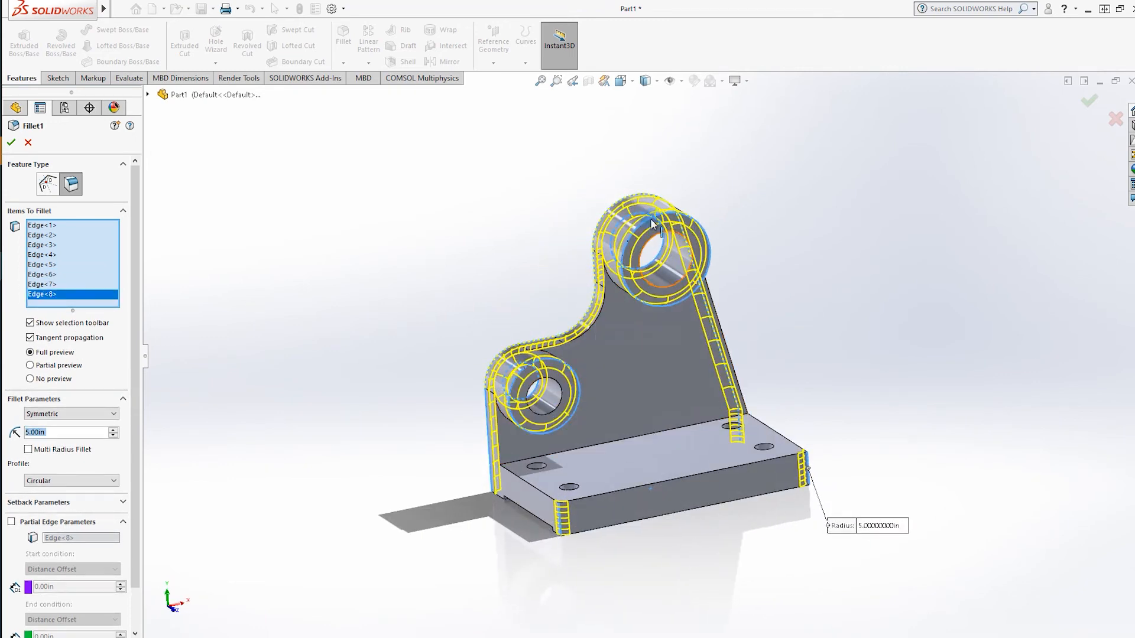
pyautogui.click(702, 206)
pyautogui.click(12, 142)
pyautogui.moveTo(292, 233); pyautogui.dragTo(763, 363, button='middle')
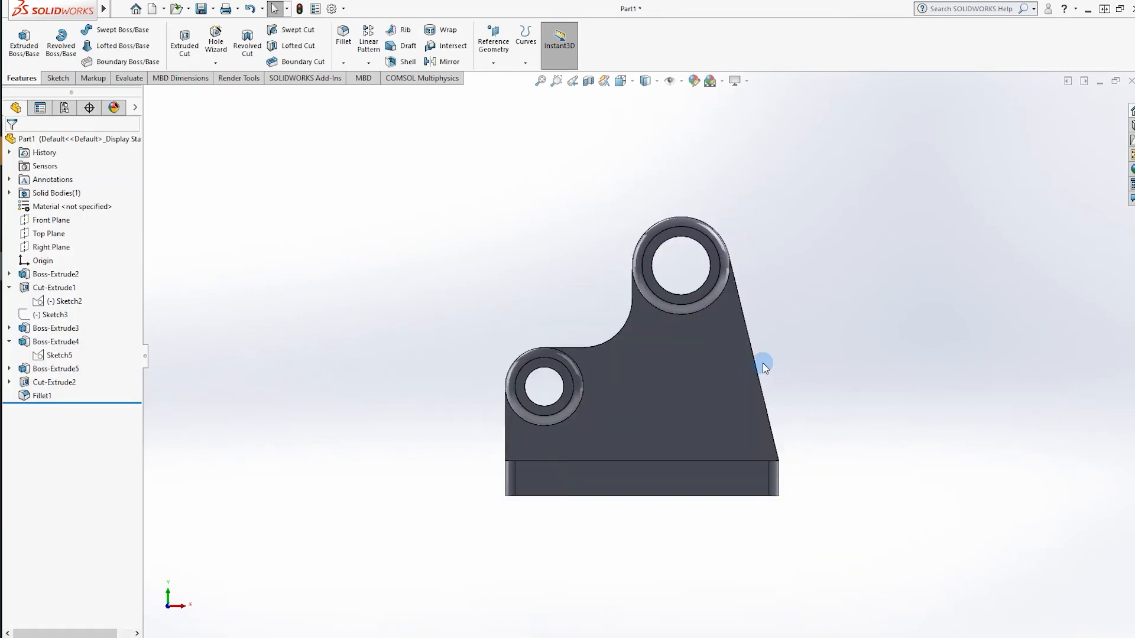
# Step: Apply the polished steel appearance to the whole part, colour it turquoise and show it in isometric view
pyautogui.hotkey('ctrl', '7')
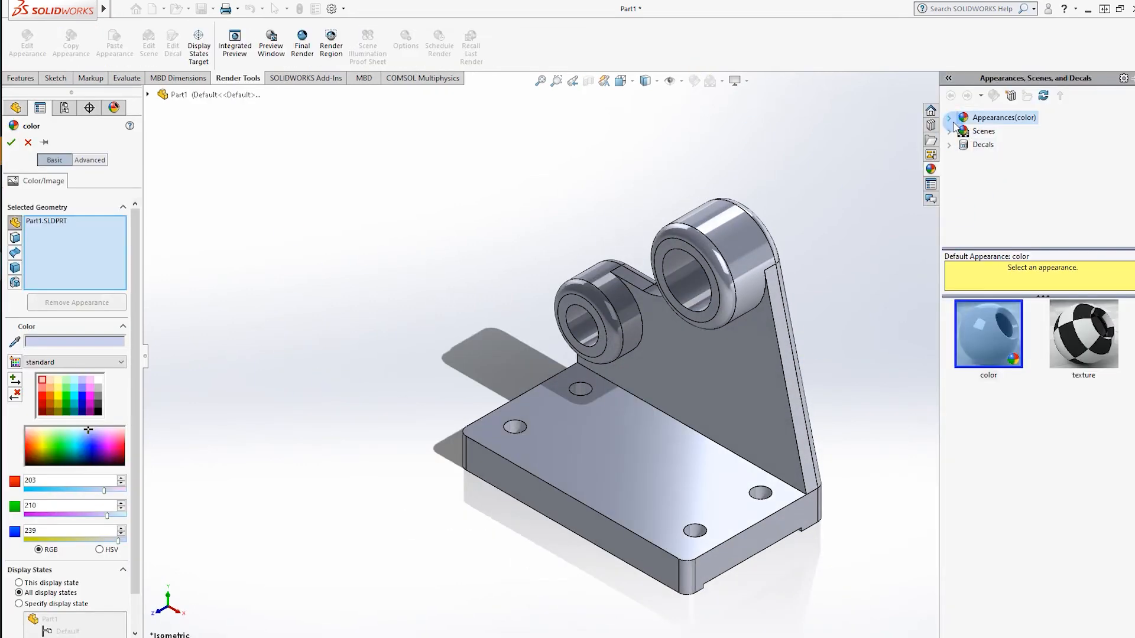
pyautogui.click(949, 118)
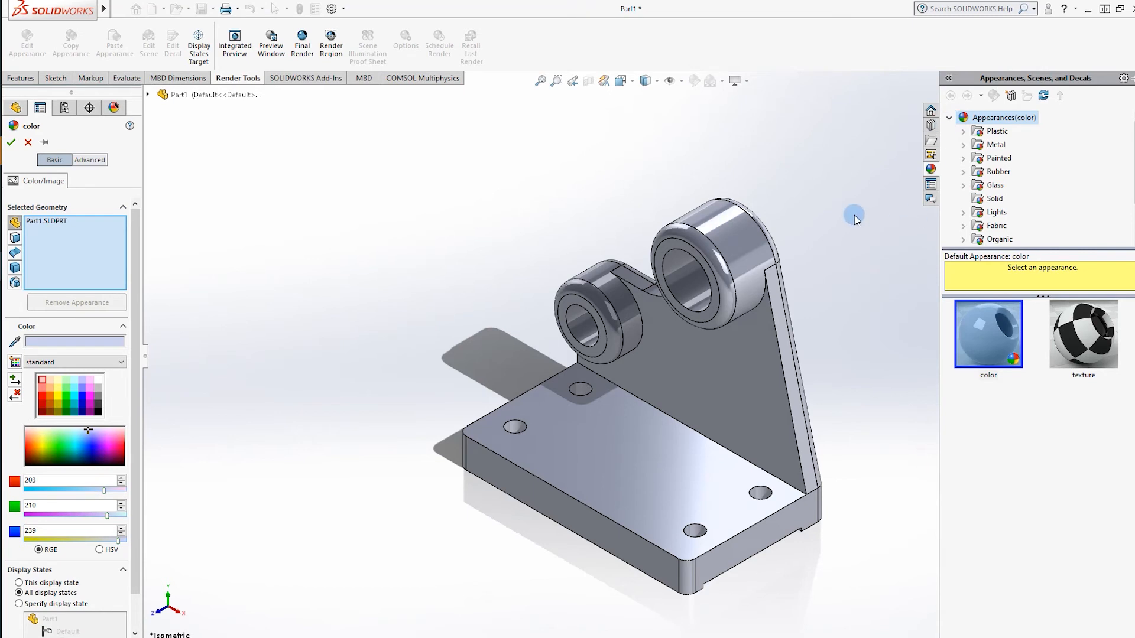
pyautogui.click(963, 145)
pyautogui.click(989, 334)
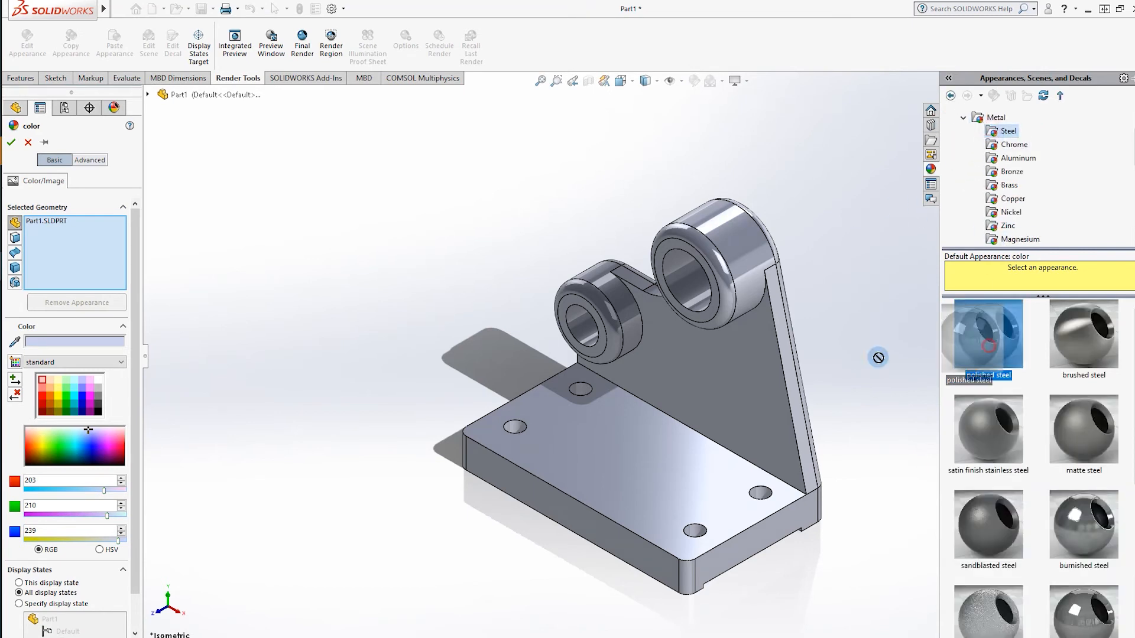
pyautogui.click(74, 411)
pyautogui.click(1075, 120)
pyautogui.moveTo(879, 350); pyautogui.dragTo(741, 249, button='middle')
pyautogui.hotkey('ctrl', '7')
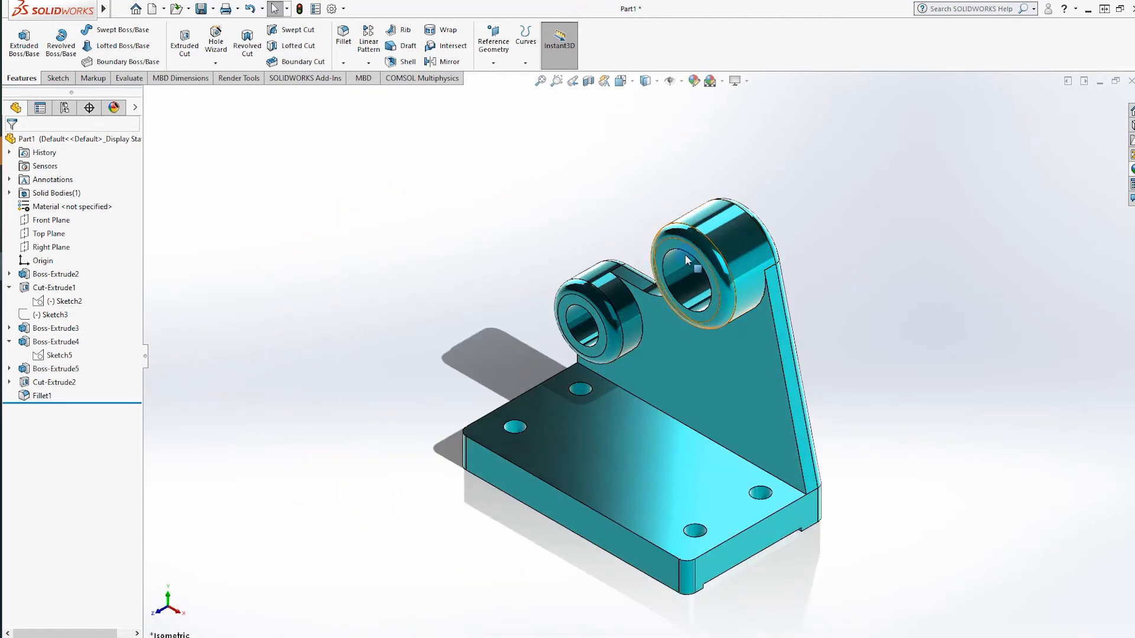
# Step: Start a drawing from the part and save the part as 55 in the PART folder
pyautogui.click(190, 10)
pyautogui.click(164, 9)
pyautogui.click(171, 42)
pyautogui.click(585, 347)
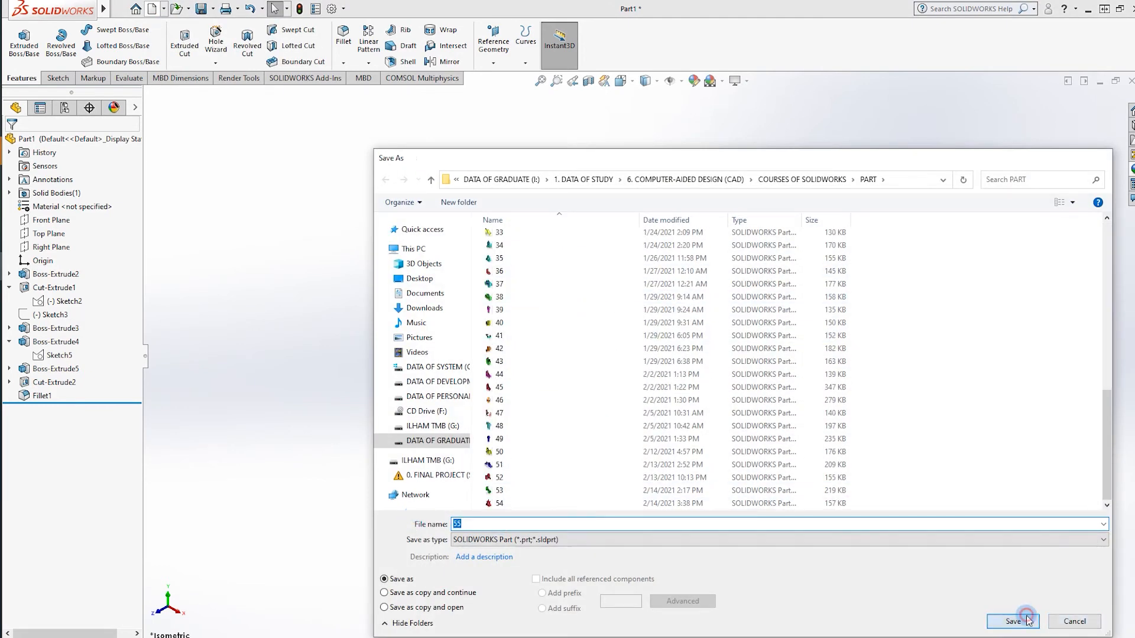
pyautogui.click(1013, 622)
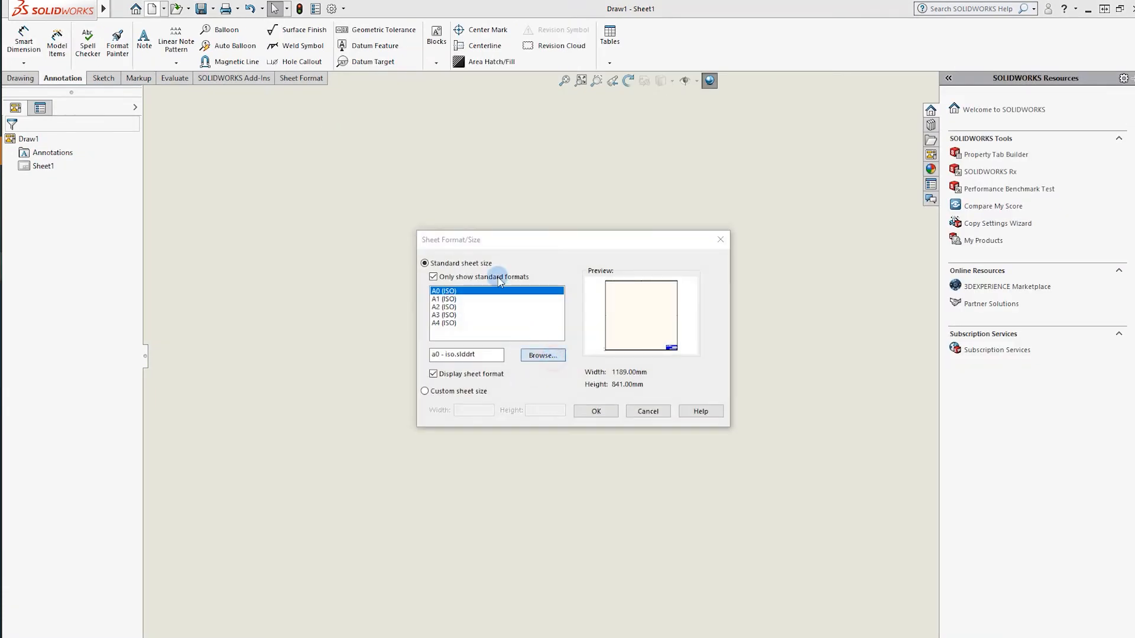
# Step: Load the A4 (Landscape) .SLDDRT sheet format from the templates folder and create the drawing sheet with it
pyautogui.click(540, 206)
pyautogui.doubleClick(563, 314)
pyautogui.click(582, 278)
pyautogui.click(851, 485)
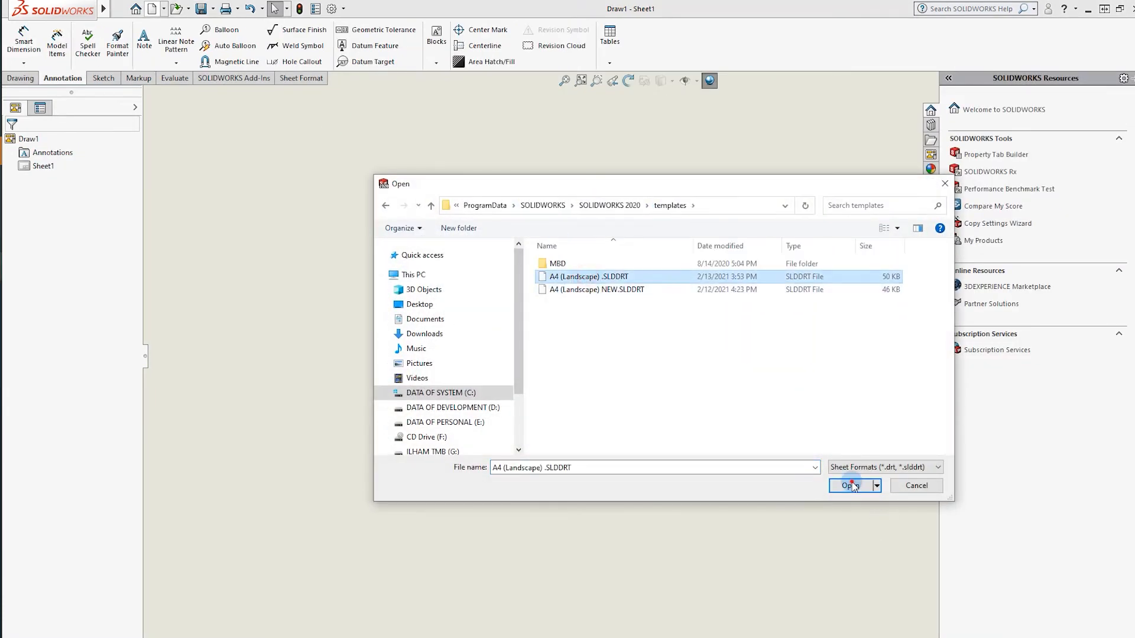
pyautogui.click(598, 409)
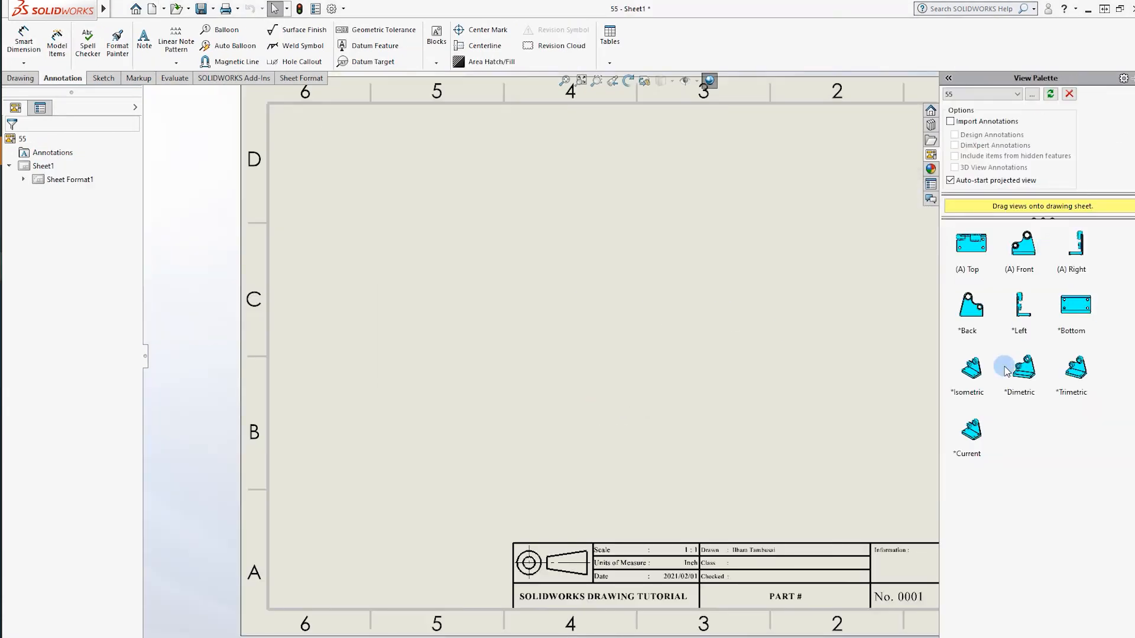
pyautogui.click(804, 251)
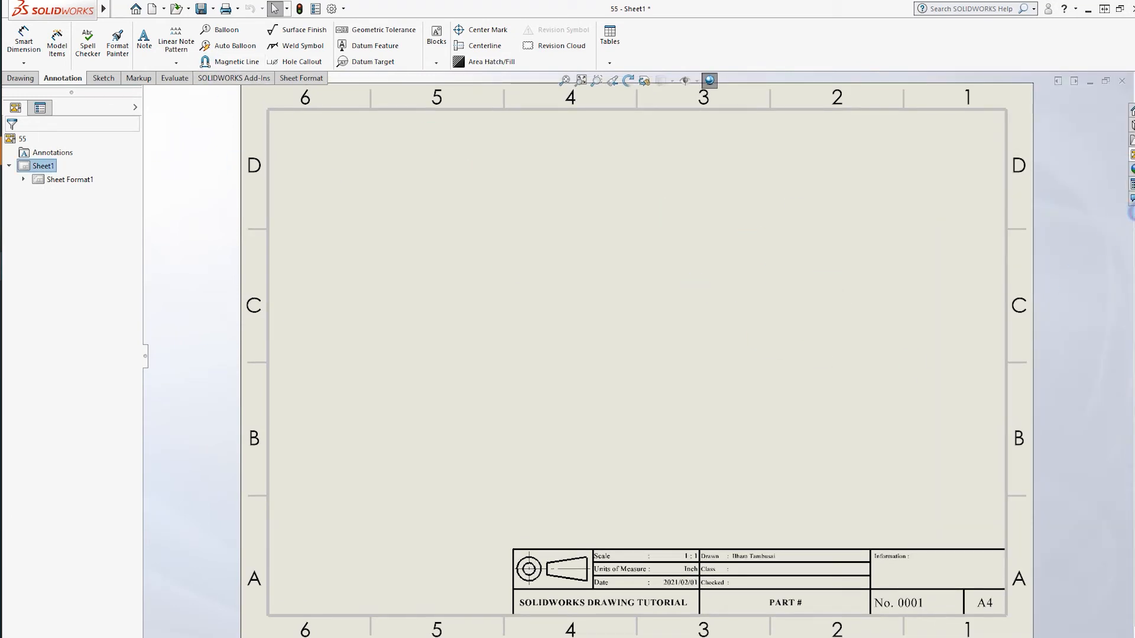
# Step: Insert the front view of the part at the sheet's lower left and project its top, right and isometric views
pyautogui.click(23, 78)
pyautogui.click(18, 47)
pyautogui.doubleClick(50, 233)
pyautogui.click(68, 342)
pyautogui.click(420, 406)
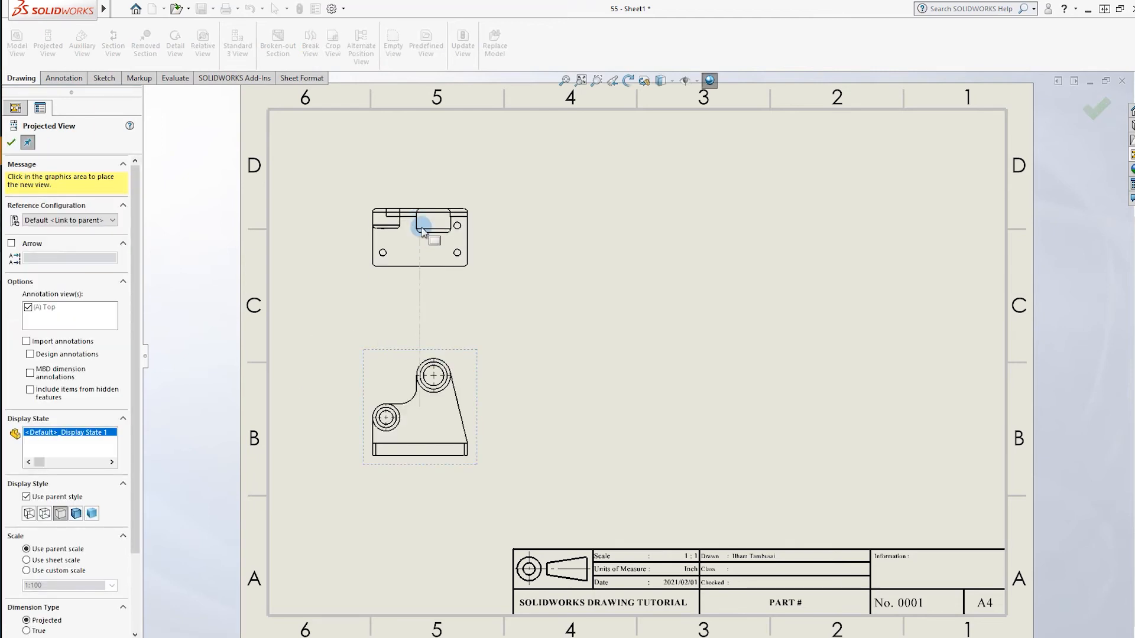
pyautogui.click(406, 200)
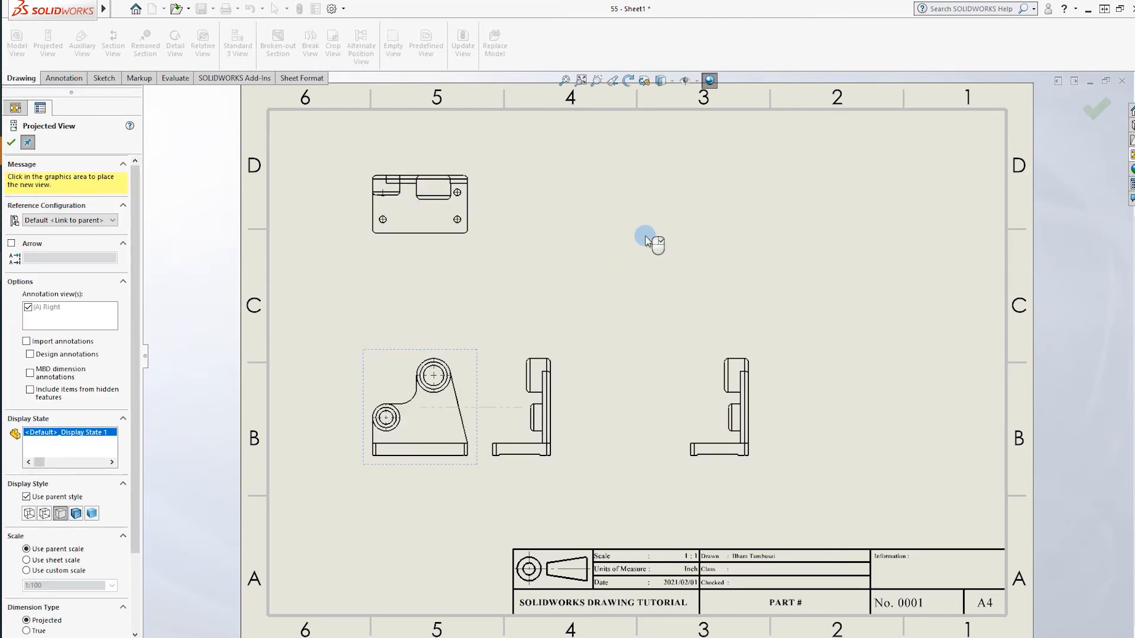
pyautogui.click(715, 234)
pyautogui.rightClick(294, 449)
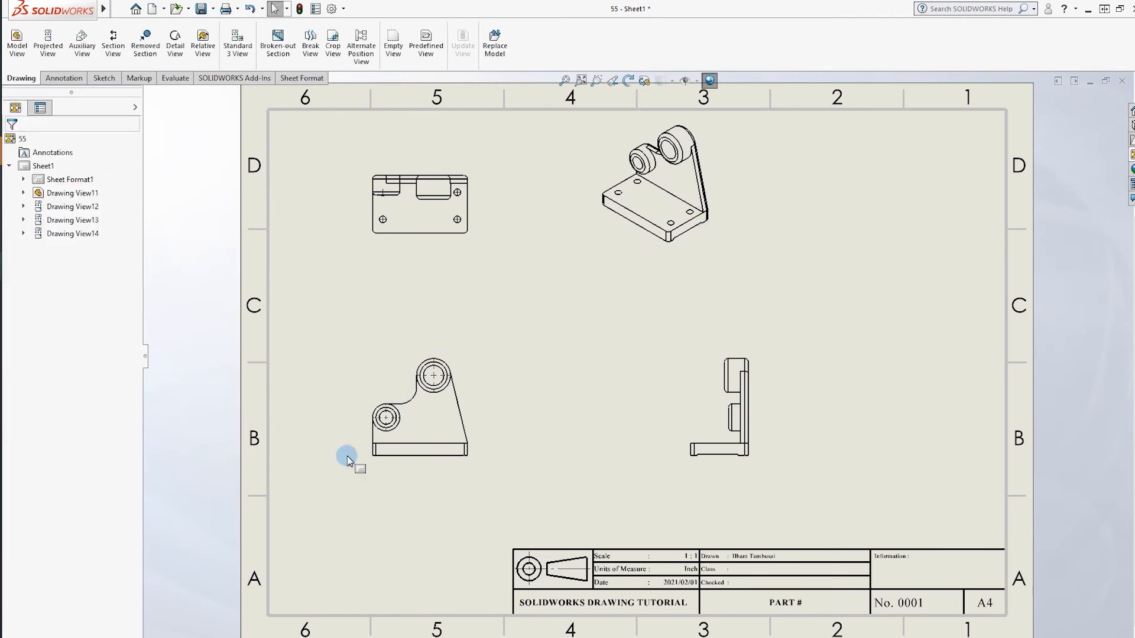
# Step: Set the front view's custom scale to 1:50 so its projected views follow
pyautogui.click(378, 449)
pyautogui.scroll(-5, 65, 414)
pyautogui.click(54, 450)
pyautogui.click(117, 468)
pyautogui.click(58, 518)
pyautogui.click(554, 347)
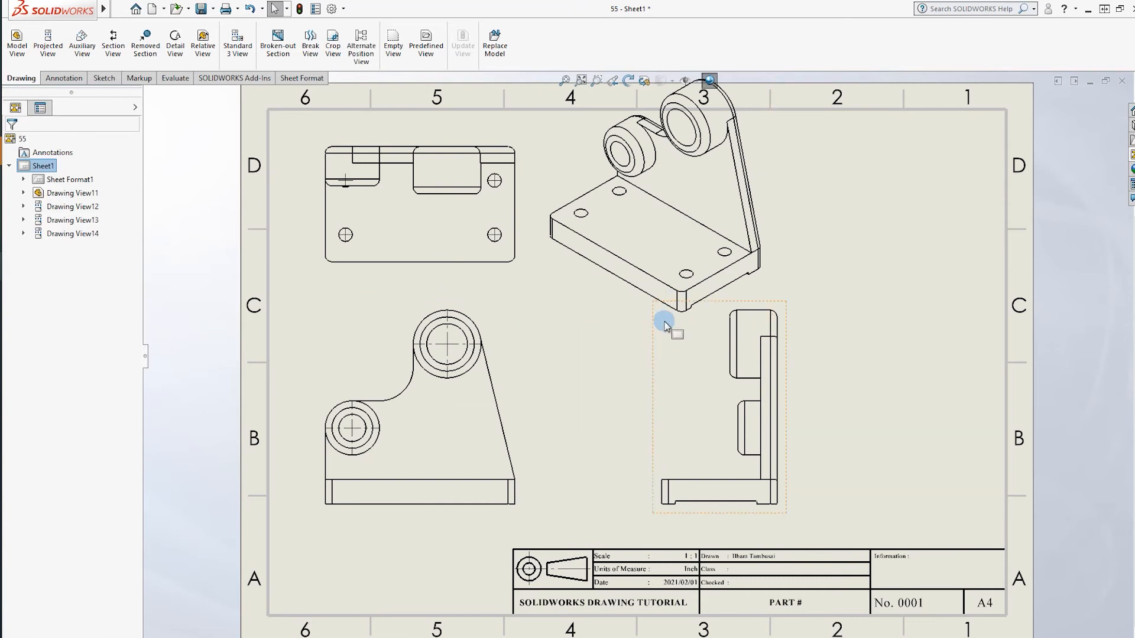
# Step: Arrange the front, right and isometric views across the sheet, clear of the title block and of each other
pyautogui.moveTo(462, 515); pyautogui.dragTo(481, 538)
pyautogui.click(678, 323)
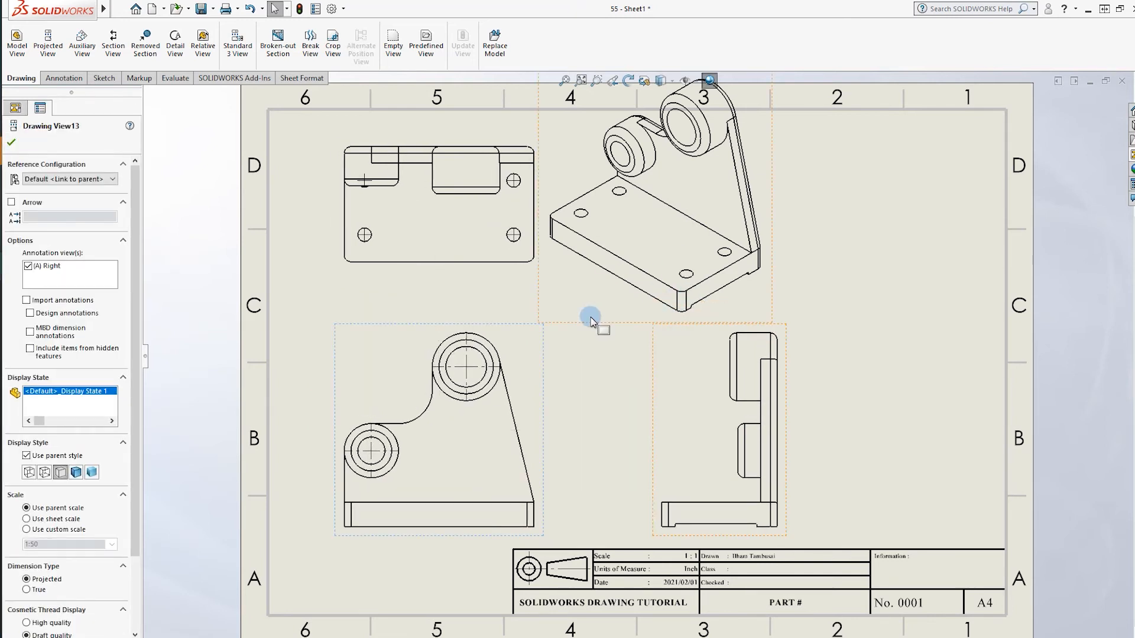
pyautogui.click(591, 318)
pyautogui.moveTo(638, 331)
pyautogui.mouseDown()
pyautogui.moveTo(790, 349)
pyautogui.moveTo(828, 367)
pyautogui.mouseUp()
pyautogui.moveTo(733, 532); pyautogui.dragTo(774, 541)
pyautogui.moveTo(897, 359); pyautogui.dragTo(908, 360)
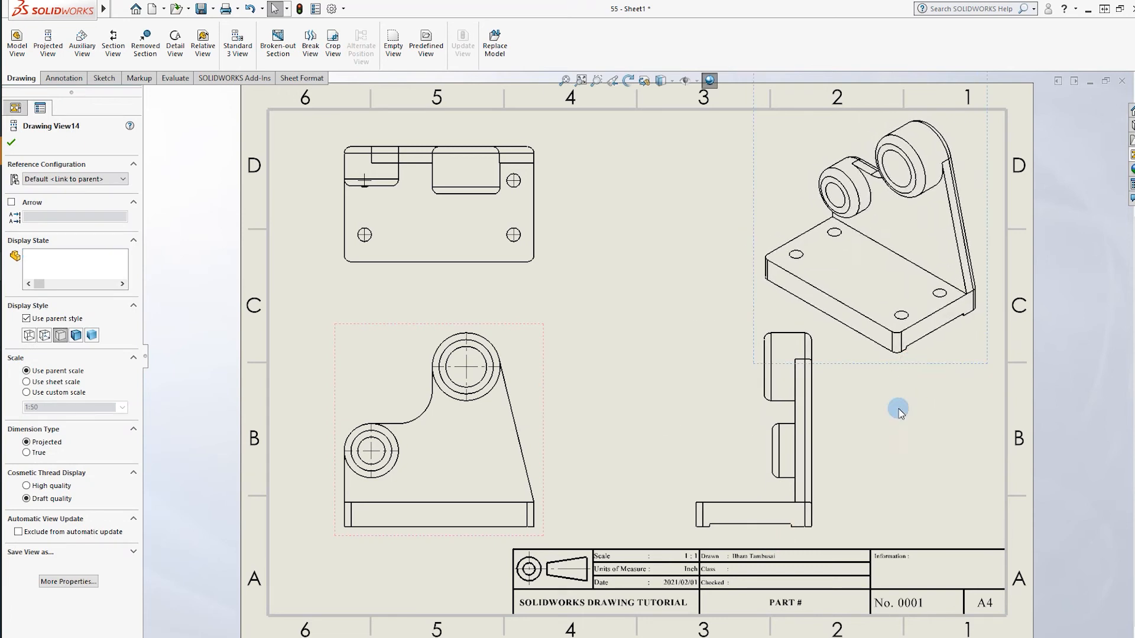
pyautogui.click(885, 422)
pyautogui.click(552, 489)
pyautogui.moveTo(552, 489); pyautogui.dragTo(581, 477)
# Step: Display the front view and its projected views with hidden lines visible
pyautogui.click(901, 324)
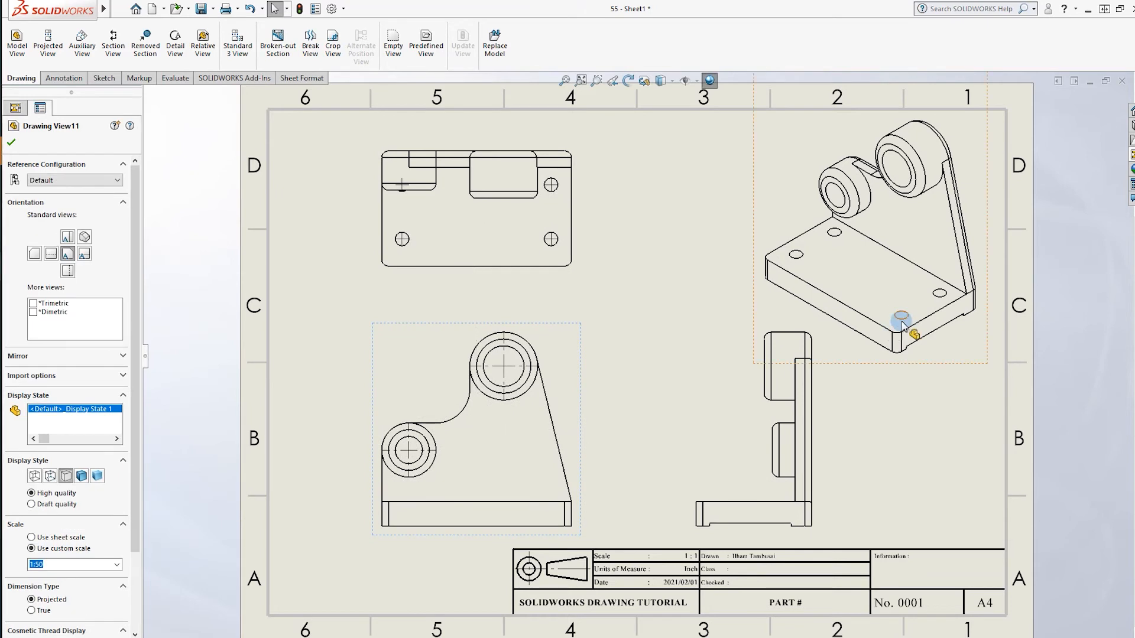
pyautogui.click(383, 445)
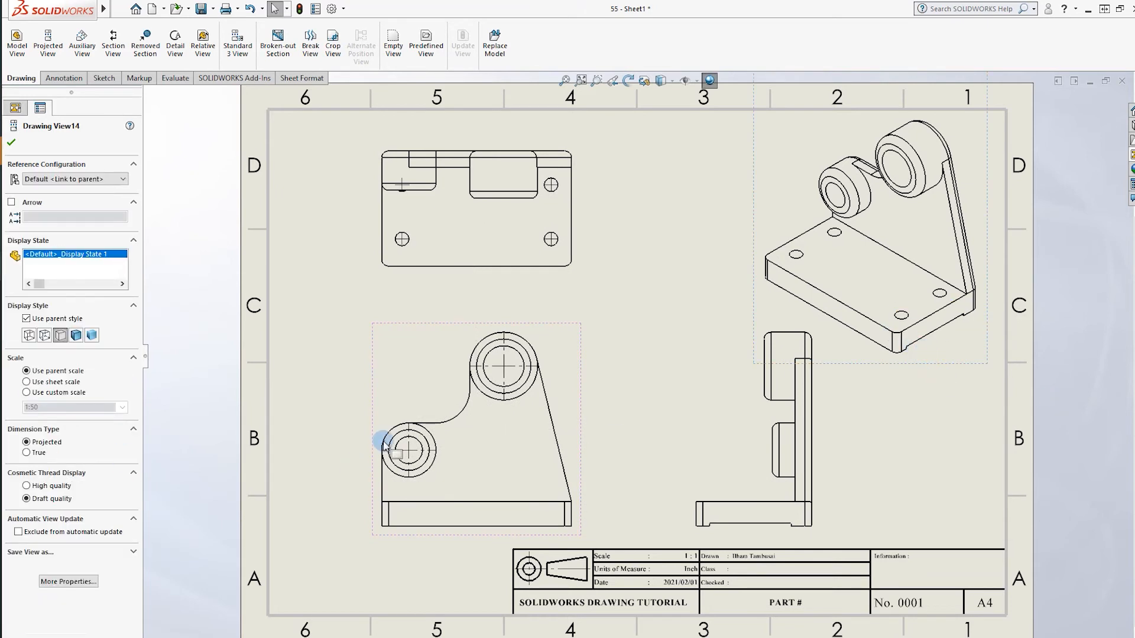
pyautogui.click(385, 371)
pyautogui.click(52, 478)
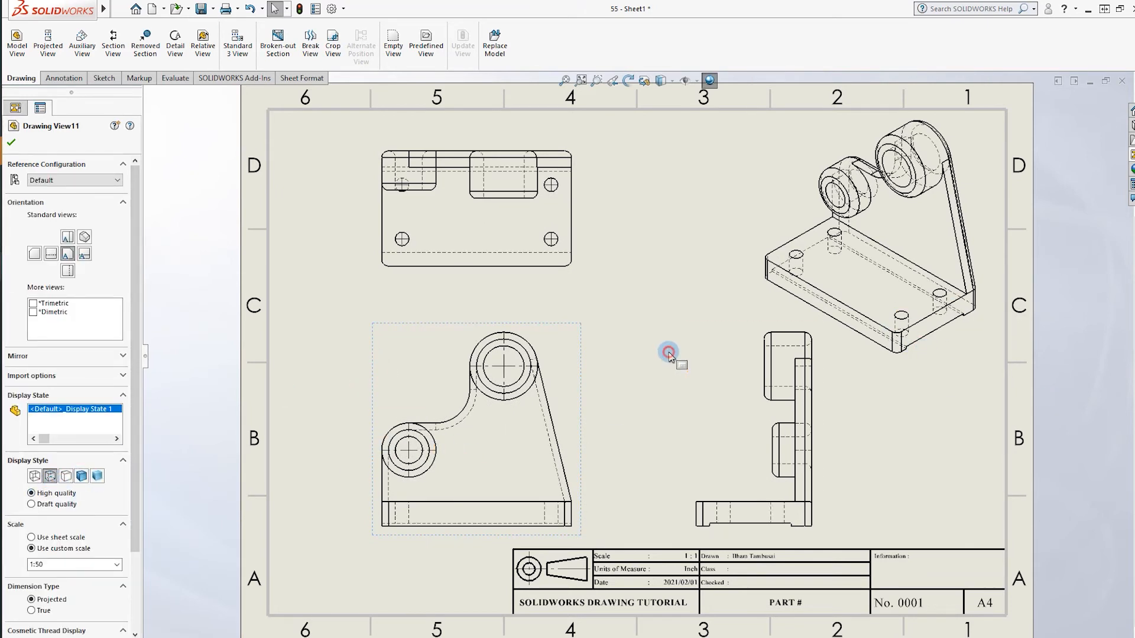
pyautogui.click(669, 353)
# Step: Display the isometric view as shaded with edges
pyautogui.click(851, 364)
pyautogui.click(608, 326)
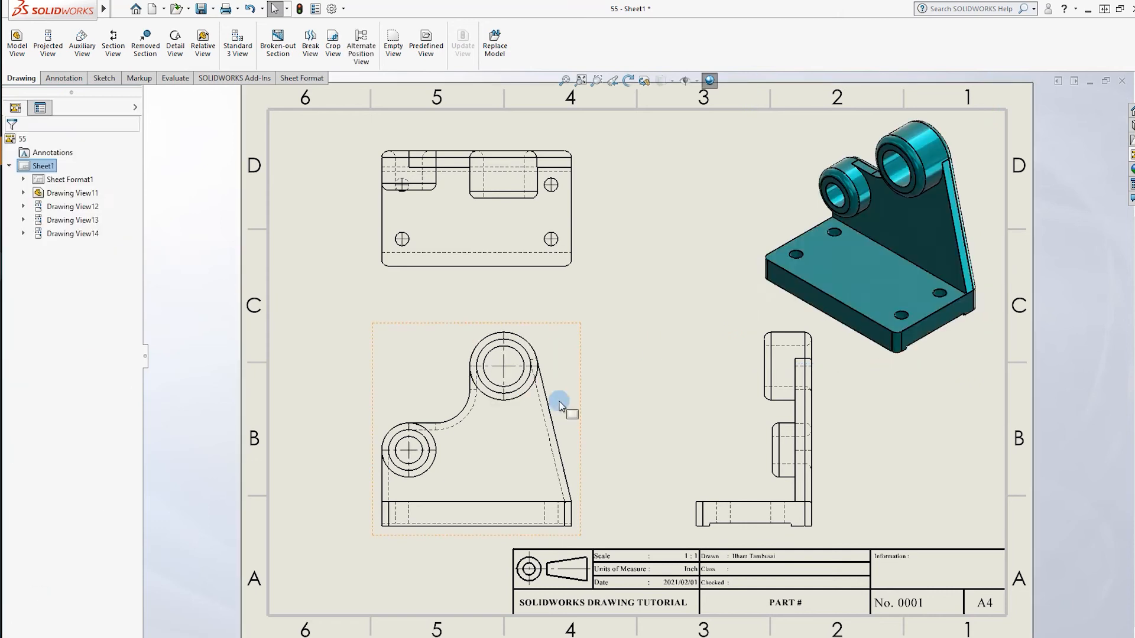
pyautogui.click(569, 390)
pyautogui.click(643, 498)
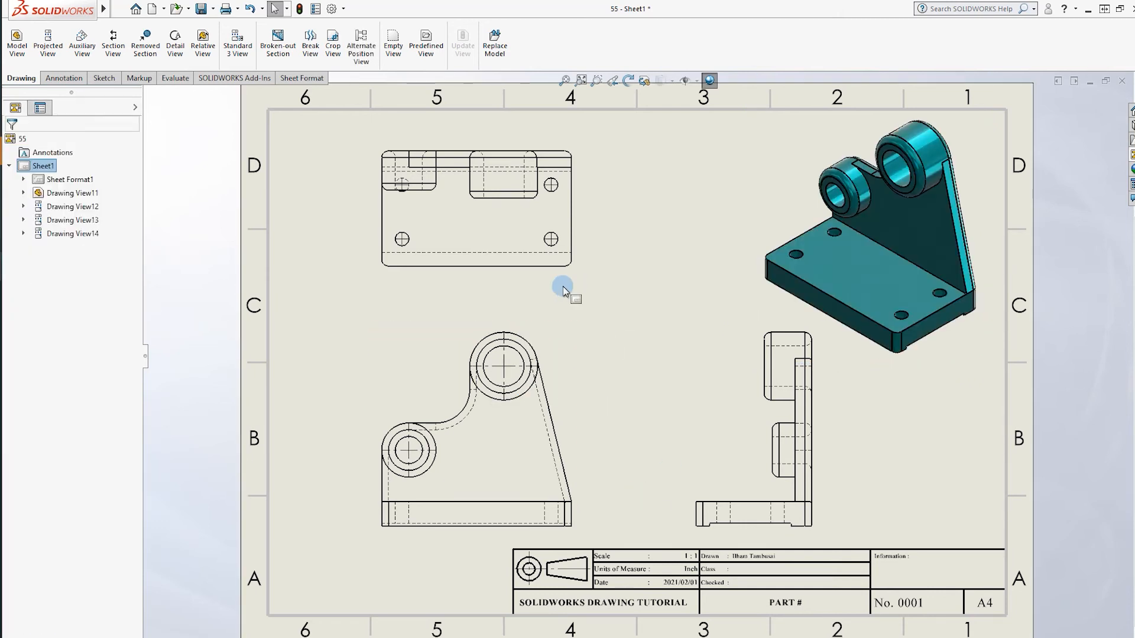
pyautogui.click(382, 207)
# Step: Dimension the base plate's overall depth between its rear and front edges in the top view
pyautogui.click(63, 78)
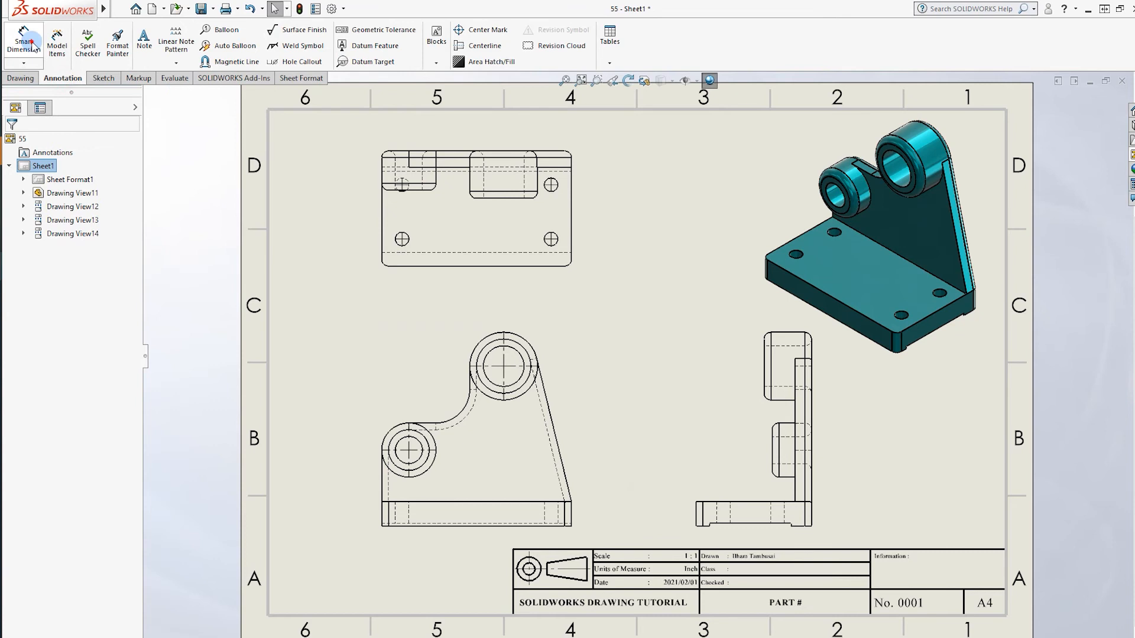
pyautogui.click(24, 40)
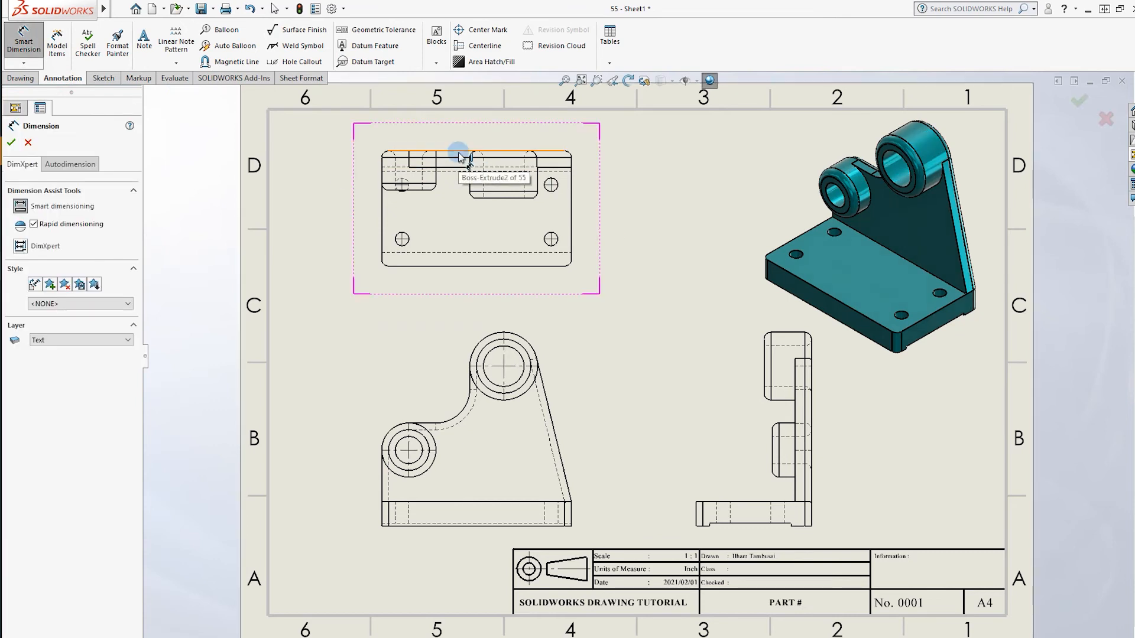
pyautogui.click(458, 151)
pyautogui.click(464, 266)
pyautogui.click(499, 237)
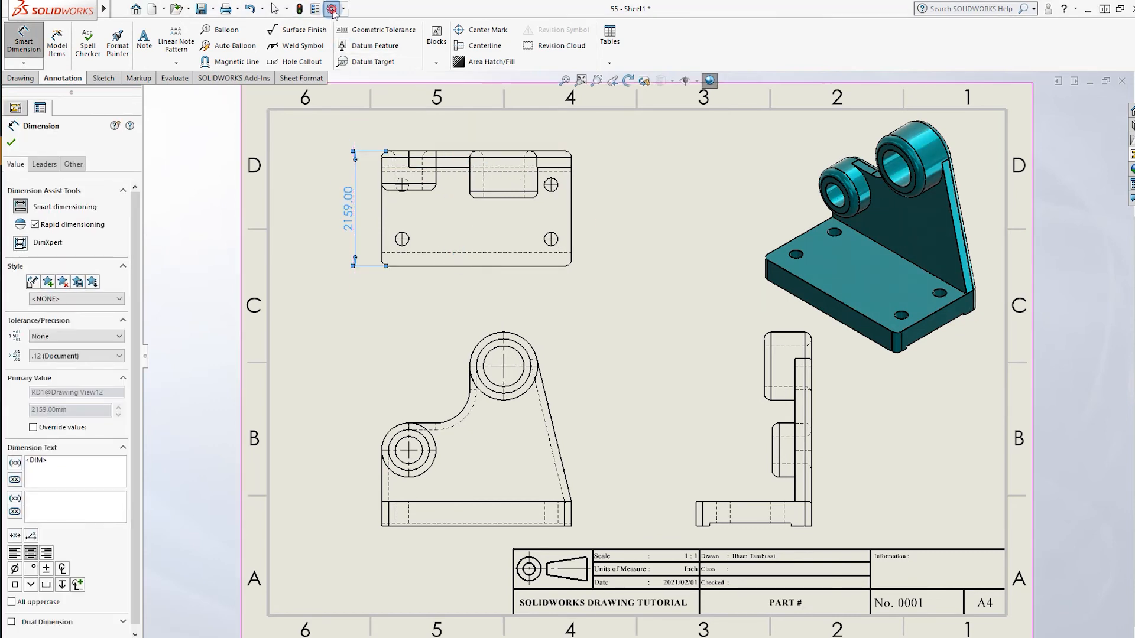
# Step: Set the drawing's unit system to IPS (inch, pound, second) in the document properties
pyautogui.click(331, 9)
pyautogui.click(413, 125)
pyautogui.click(332, 276)
pyautogui.click(441, 182)
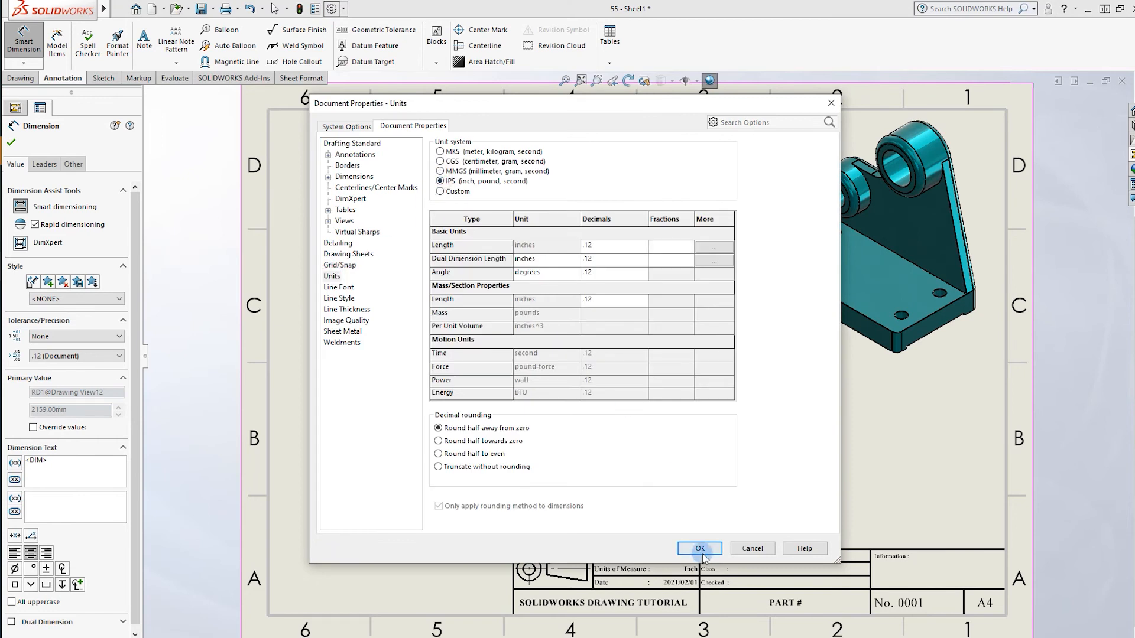
pyautogui.click(700, 548)
# Step: Dimension the base plate's overall width between its side edges above the top view
pyautogui.click(462, 267)
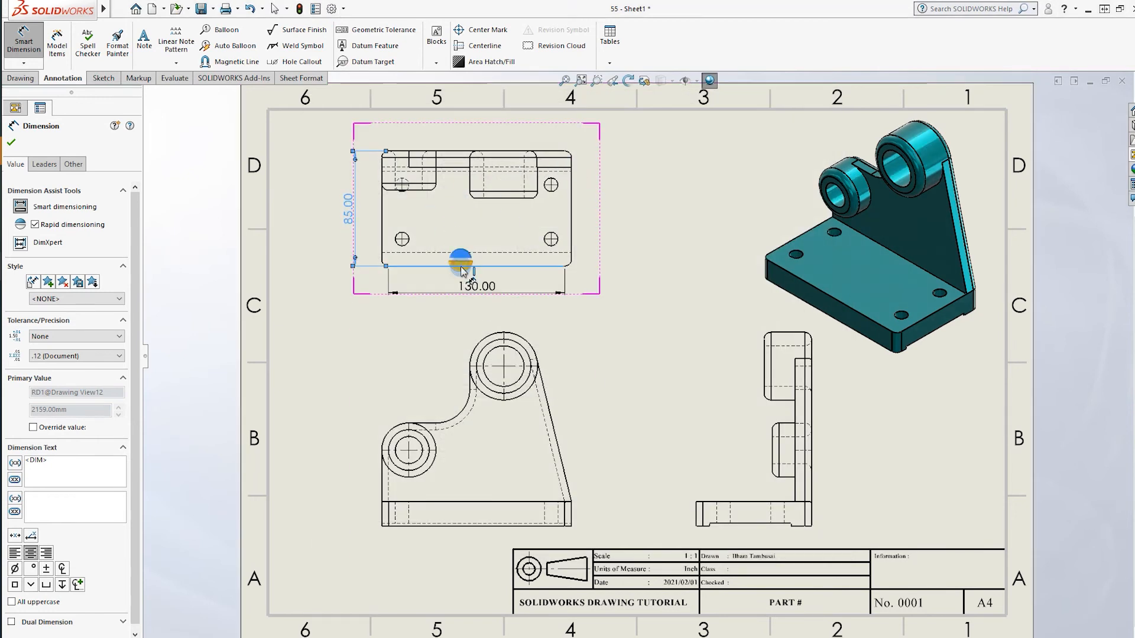
pyautogui.press('Escape')
pyautogui.click(382, 198)
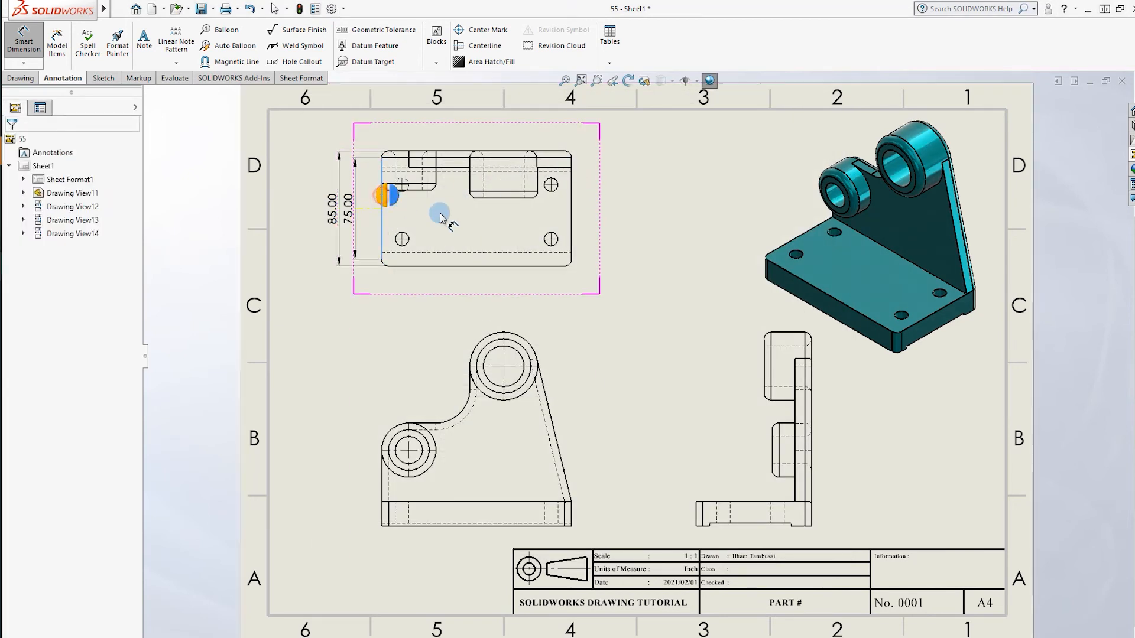
pyautogui.click(572, 202)
pyautogui.click(575, 204)
pyautogui.click(702, 195)
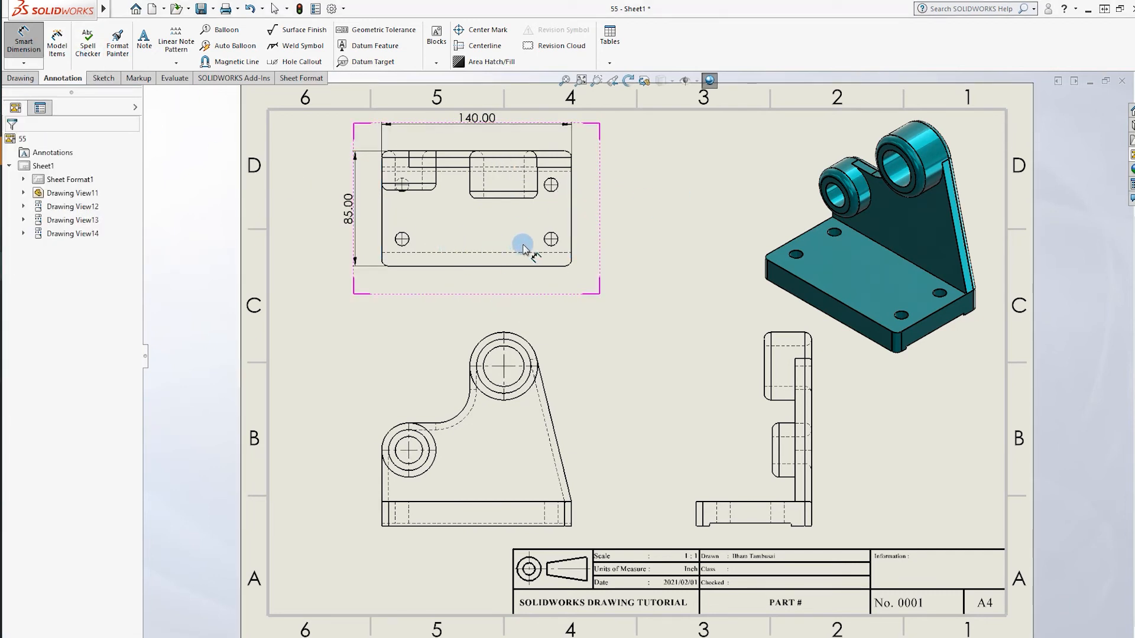
# Step: Dimension the upright's thickness at the rear right of the top view
pyautogui.click(556, 158)
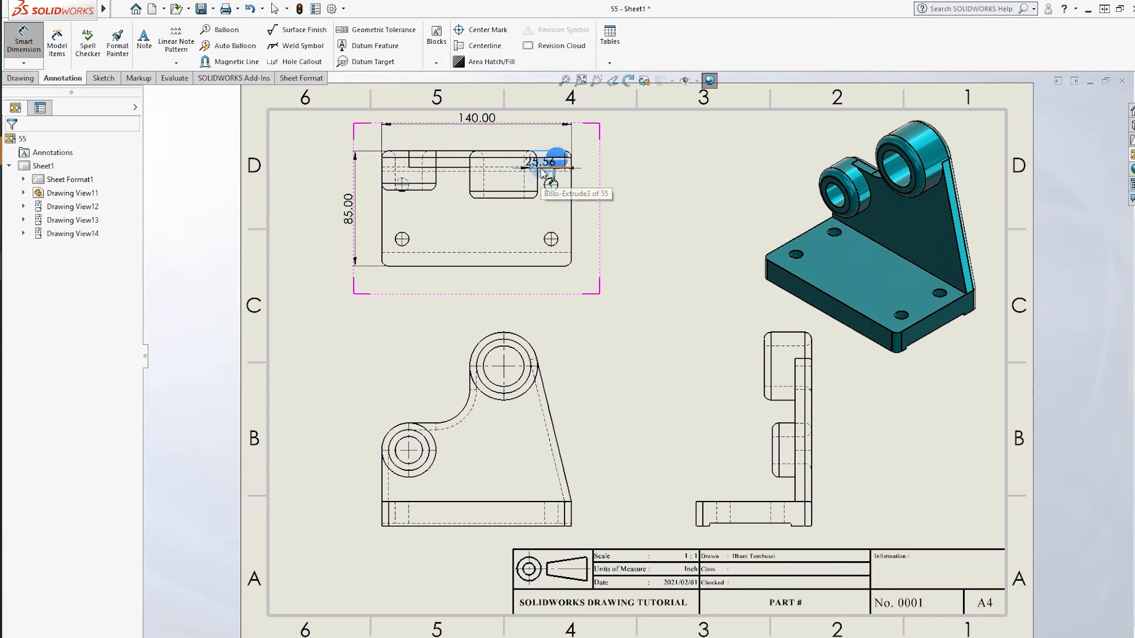
pyautogui.click(541, 168)
pyautogui.click(593, 118)
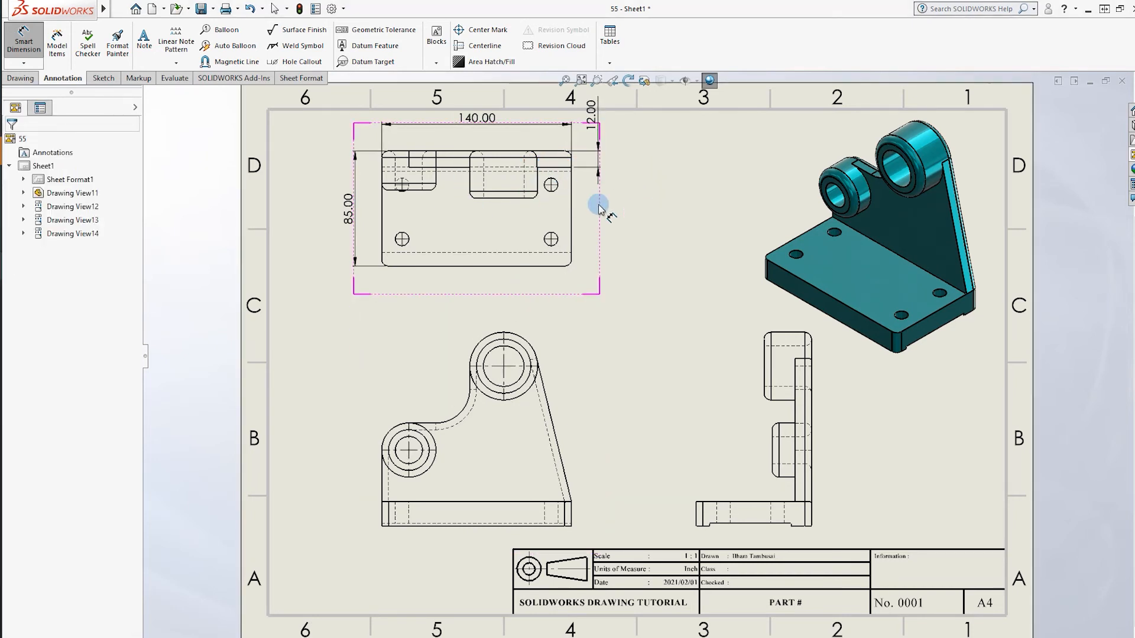
# Step: Dimension both right-hand holes from the rear edge in the top view and tidy the thickness dimension's text position
pyautogui.scroll(-4, 557, 182)
pyautogui.click(594, 260)
pyautogui.click(591, 194)
pyautogui.click(592, 197)
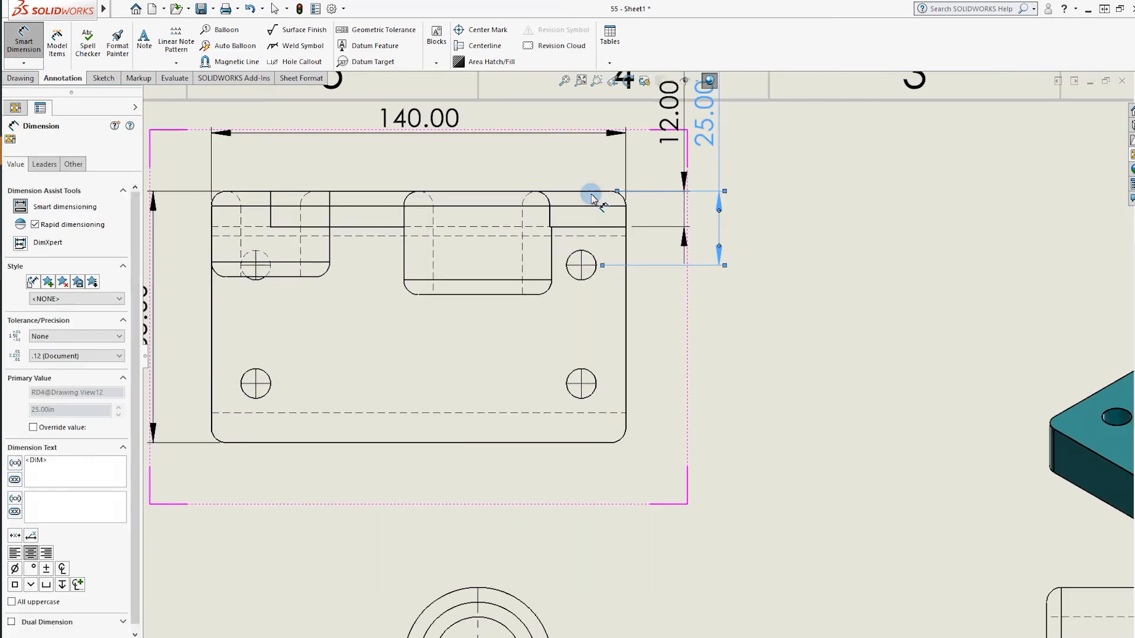
pyautogui.moveTo(673, 119); pyautogui.dragTo(707, 177)
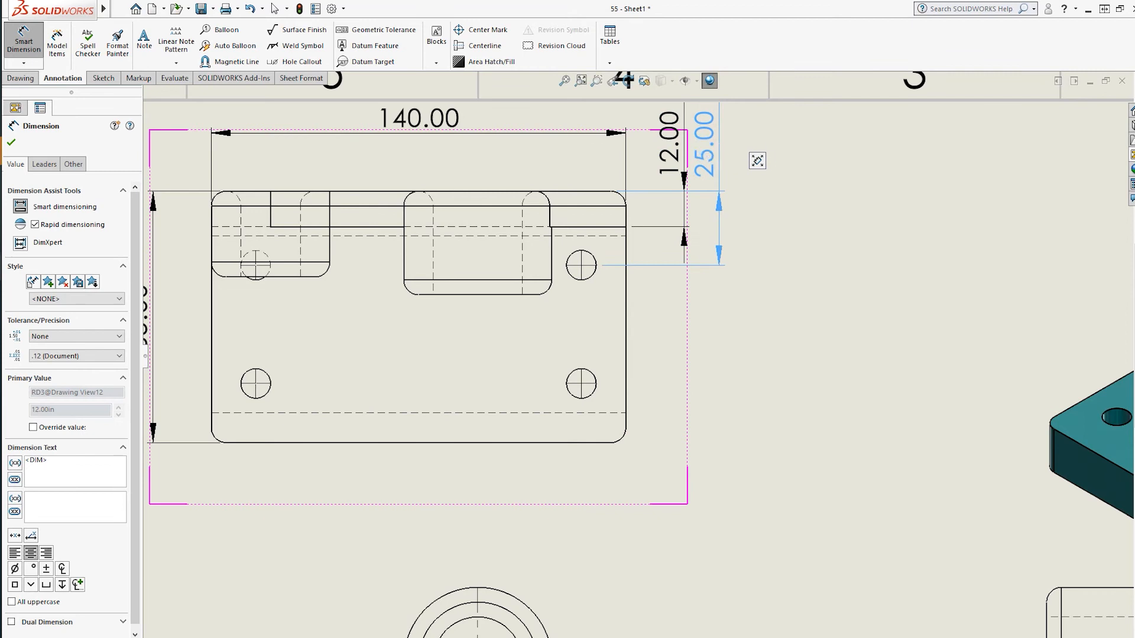
pyautogui.click(550, 269)
pyautogui.click(585, 375)
pyautogui.click(588, 192)
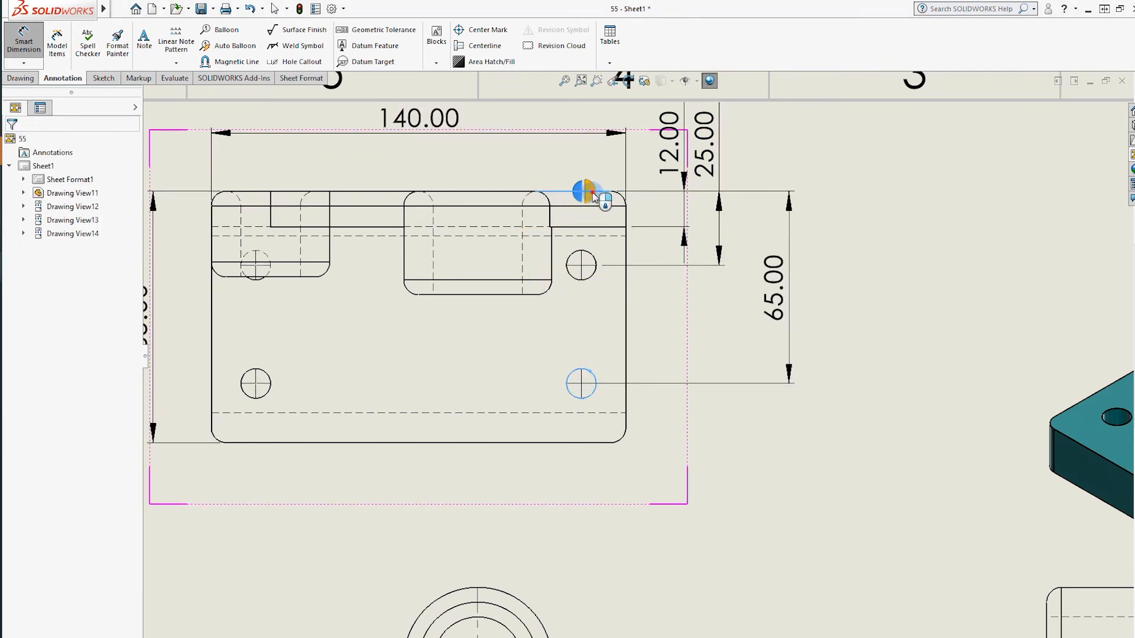
# Step: Dimension the front-right hole's distance from the base plate's right edge in the top view
pyautogui.scroll(3, 709, 367)
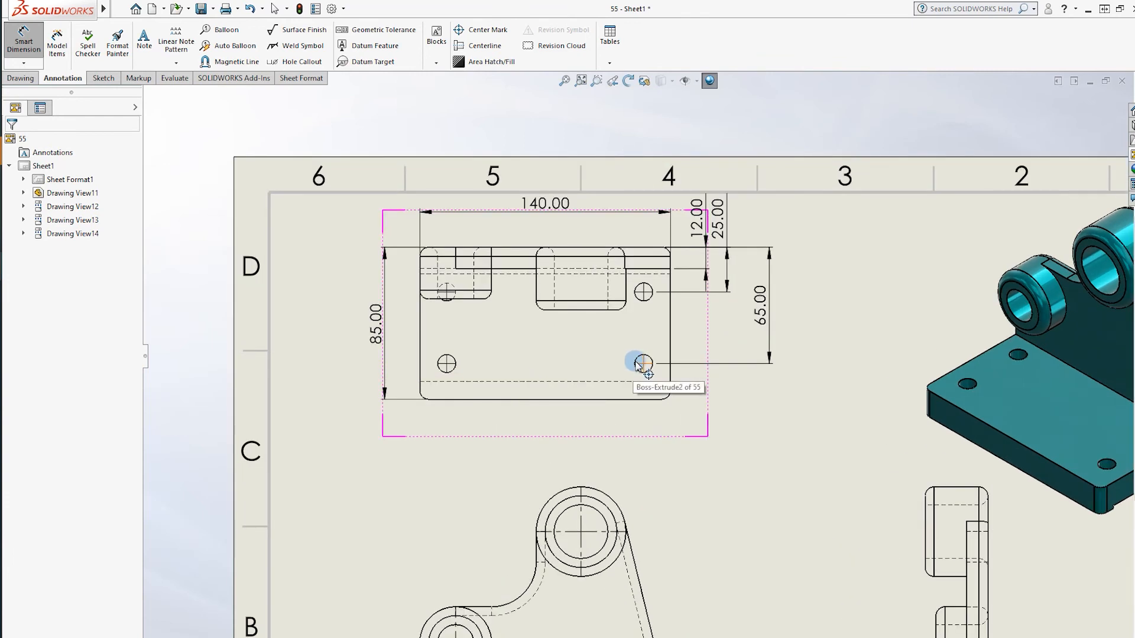
pyautogui.scroll(3, 638, 363)
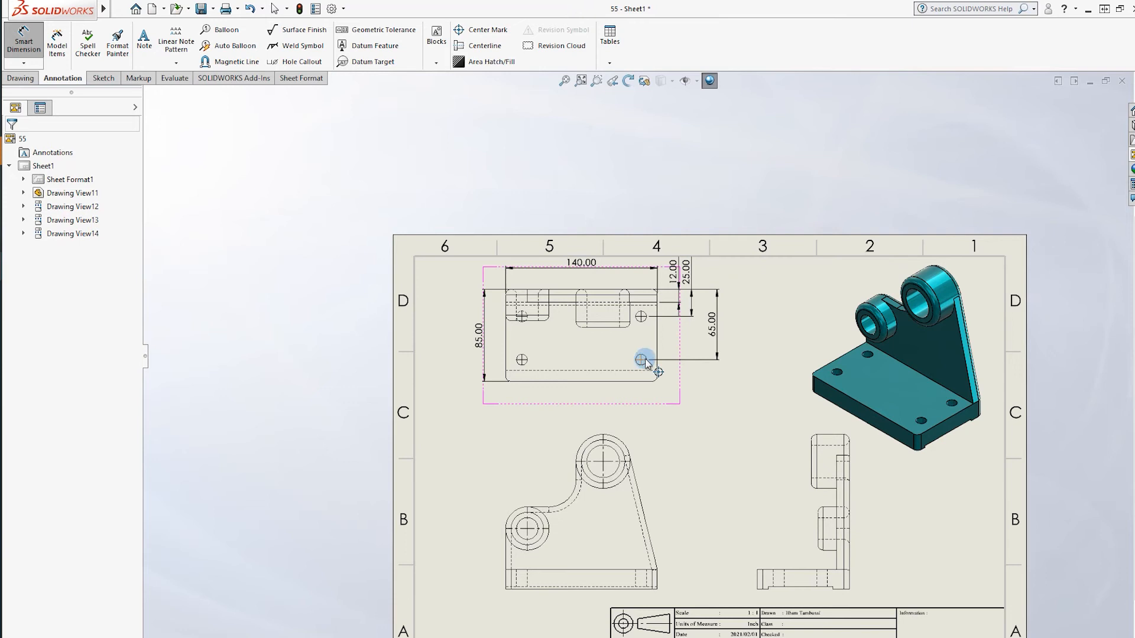
pyautogui.scroll(-2, 658, 364)
pyautogui.click(657, 355)
pyautogui.click(641, 360)
pyautogui.click(724, 424)
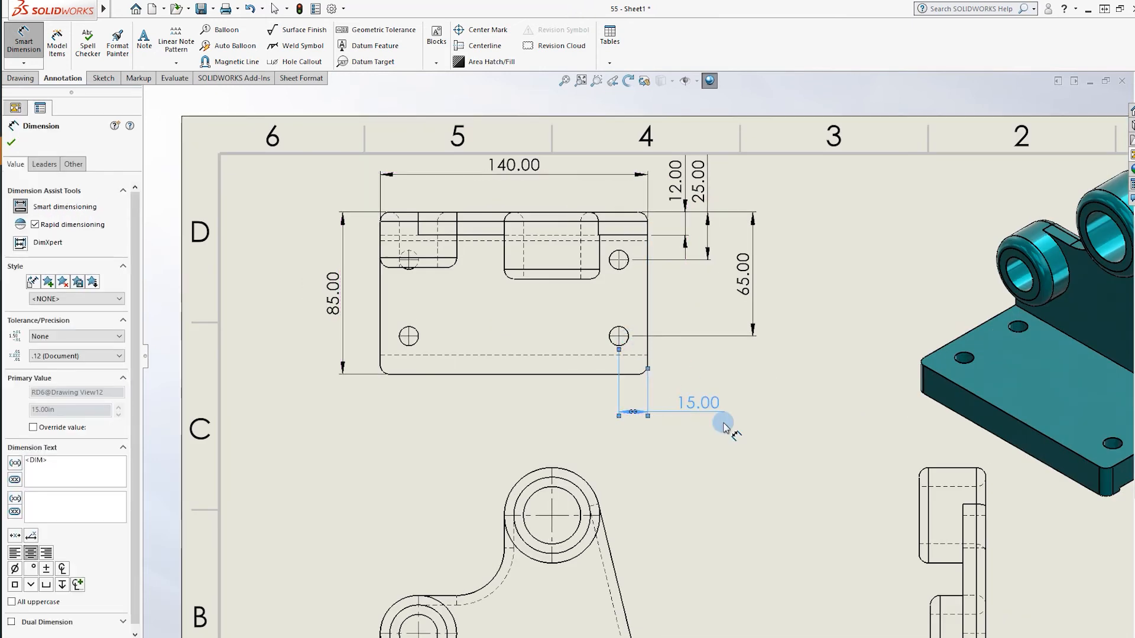
# Step: Dimension the front-right hole's diameter, append "X 4 PL" to its text, and position it beside the top view
pyautogui.click(626, 331)
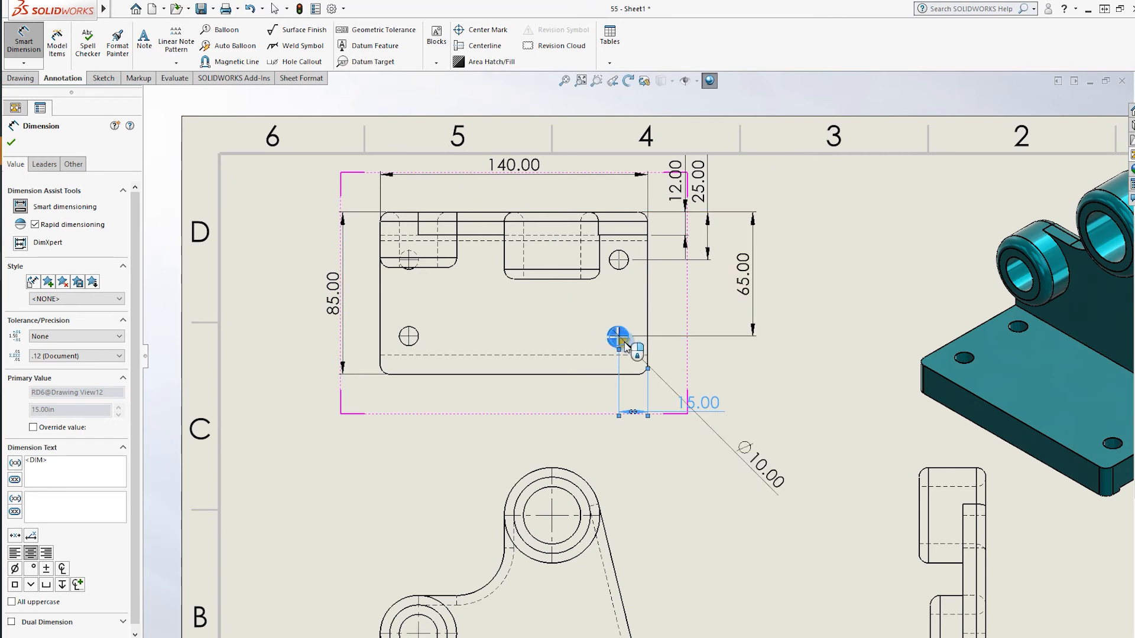
pyautogui.click(636, 346)
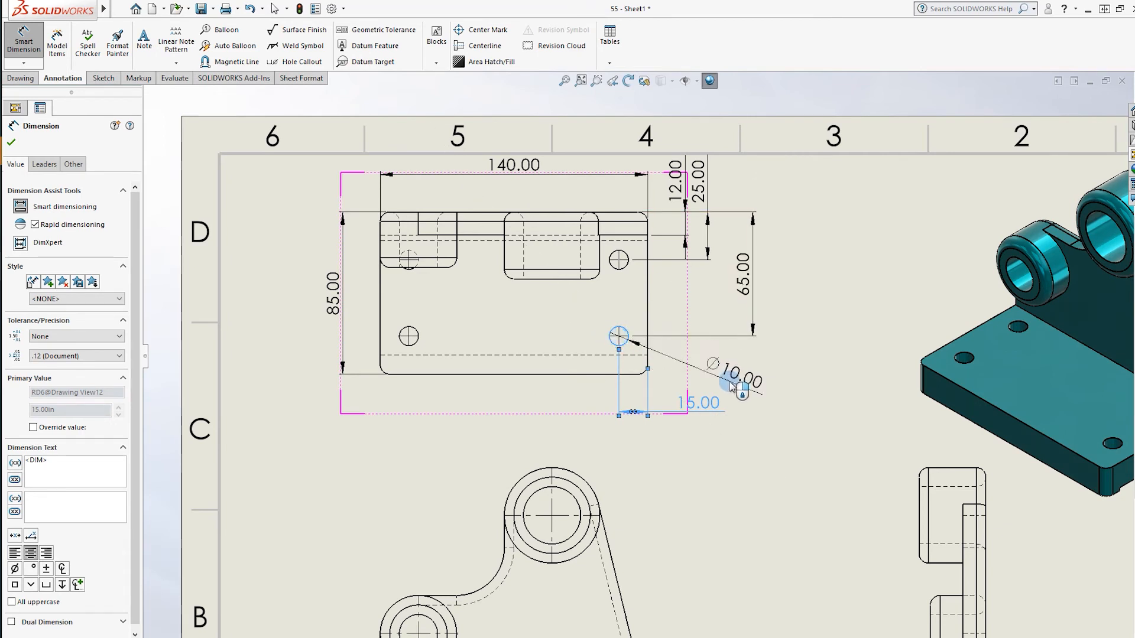
pyautogui.scroll(2, 689, 449)
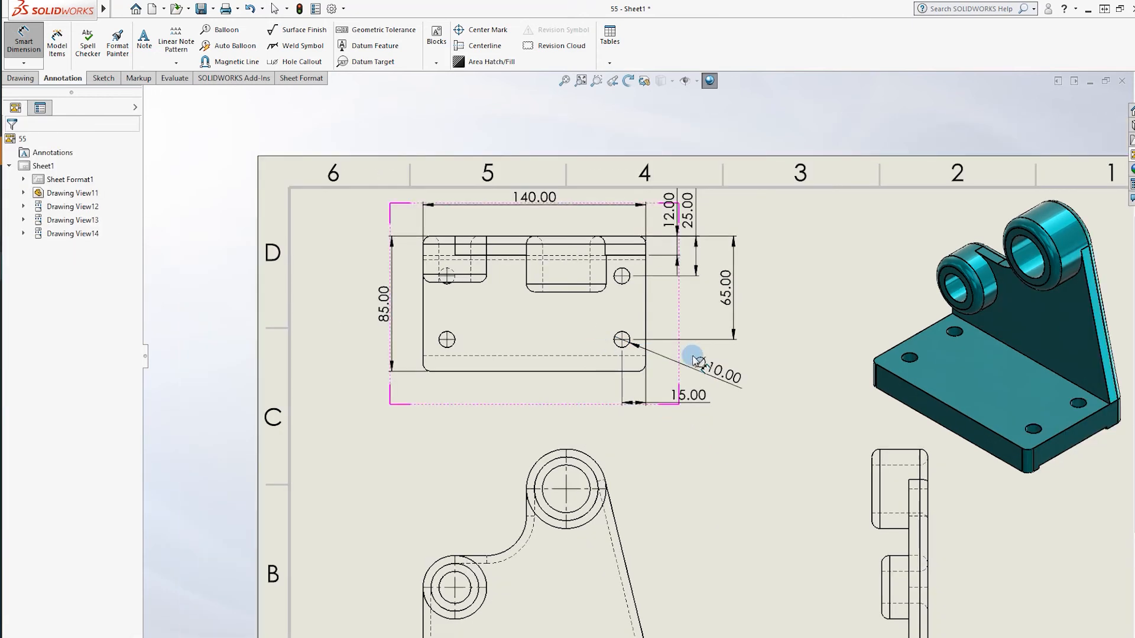
pyautogui.click(721, 371)
pyautogui.click(96, 460)
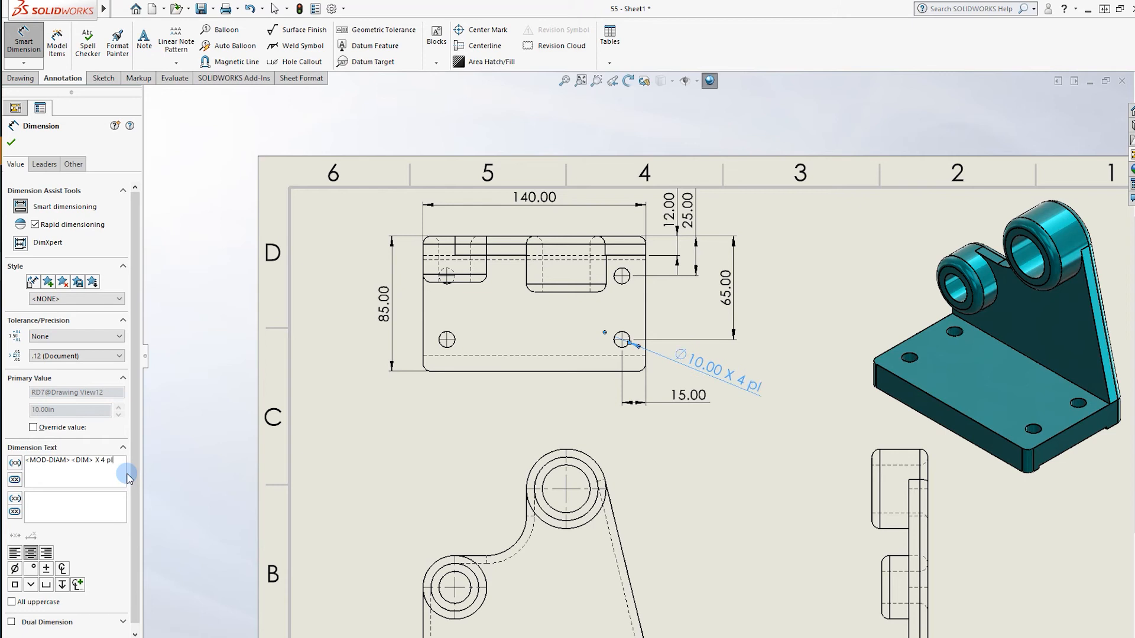
pyautogui.click(783, 497)
pyautogui.moveTo(754, 384); pyautogui.dragTo(691, 374)
pyautogui.click(718, 366)
pyautogui.click(698, 375)
pyautogui.click(732, 375)
pyautogui.scroll(-5, 729, 374)
pyautogui.scroll(5, 664, 471)
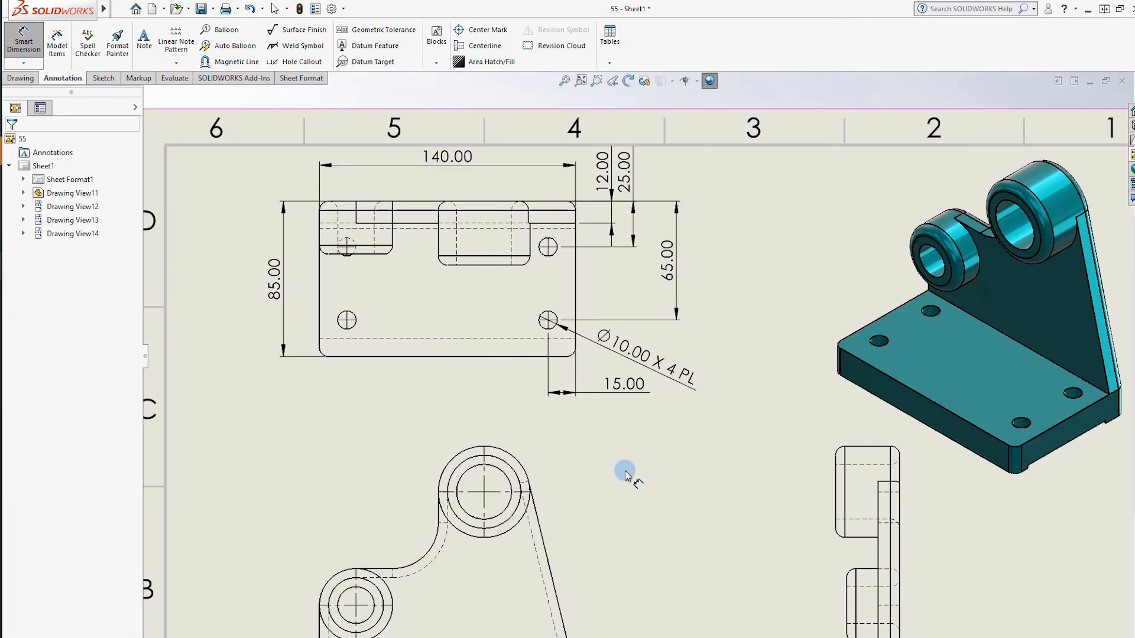
pyautogui.scroll(5, 641, 355)
pyautogui.scroll(-3, 539, 296)
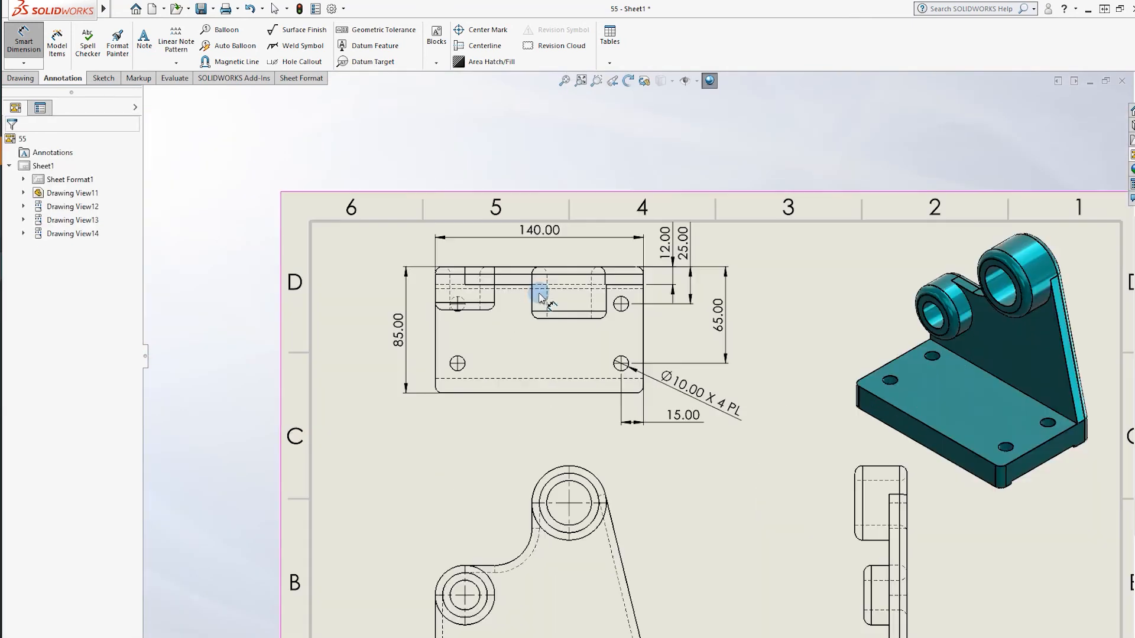
pyautogui.scroll(-2, 590, 392)
pyautogui.click(614, 203)
pyautogui.click(895, 252)
pyautogui.scroll(2, 881, 263)
pyautogui.scroll(-3, 710, 302)
pyautogui.scroll(4, 645, 343)
pyautogui.scroll(-2, 582, 408)
pyautogui.scroll(3, 591, 413)
pyautogui.scroll(-1, 654, 477)
pyautogui.scroll(1, 662, 478)
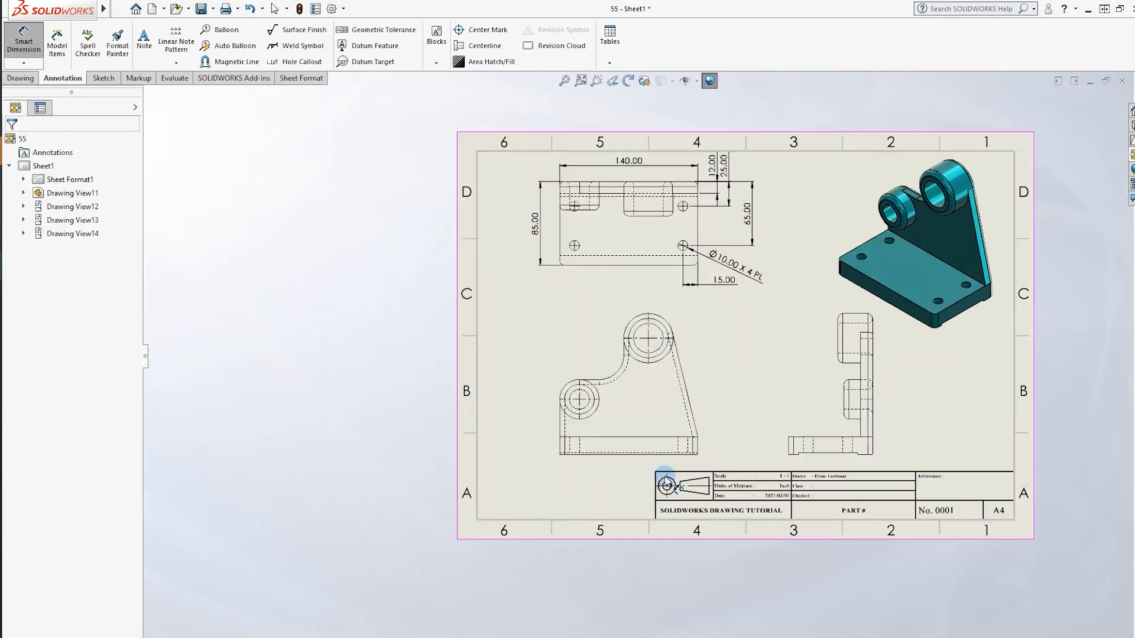
# Step: Dimension the outer and bore diameters of the smaller ring boss in the front view
pyautogui.scroll(-2, 664, 476)
pyautogui.click(538, 352)
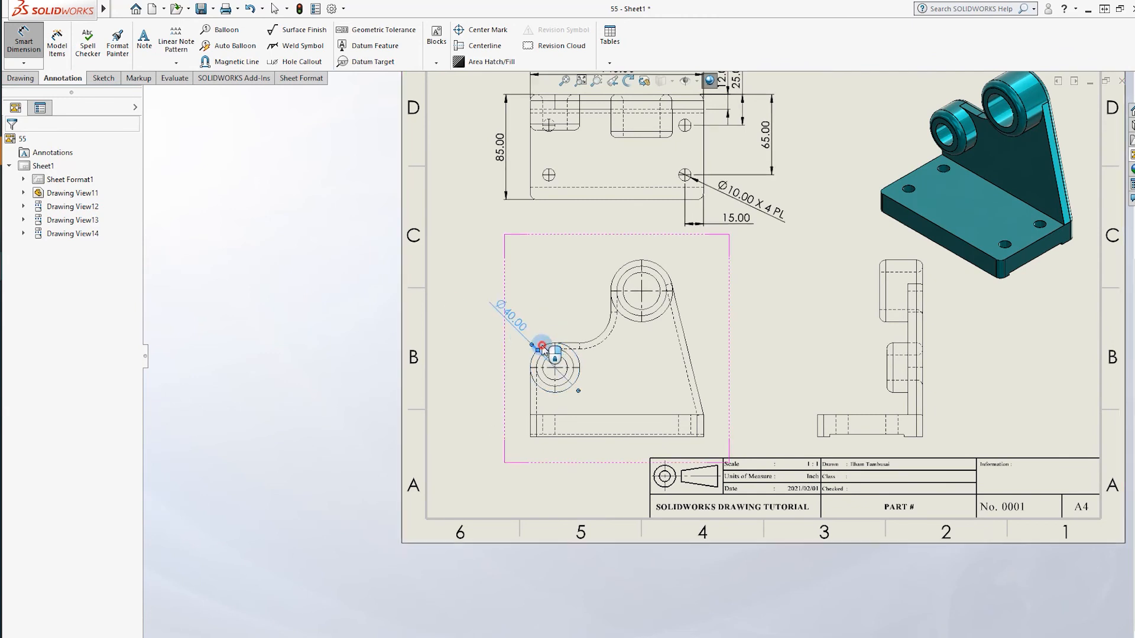
pyautogui.click(551, 359)
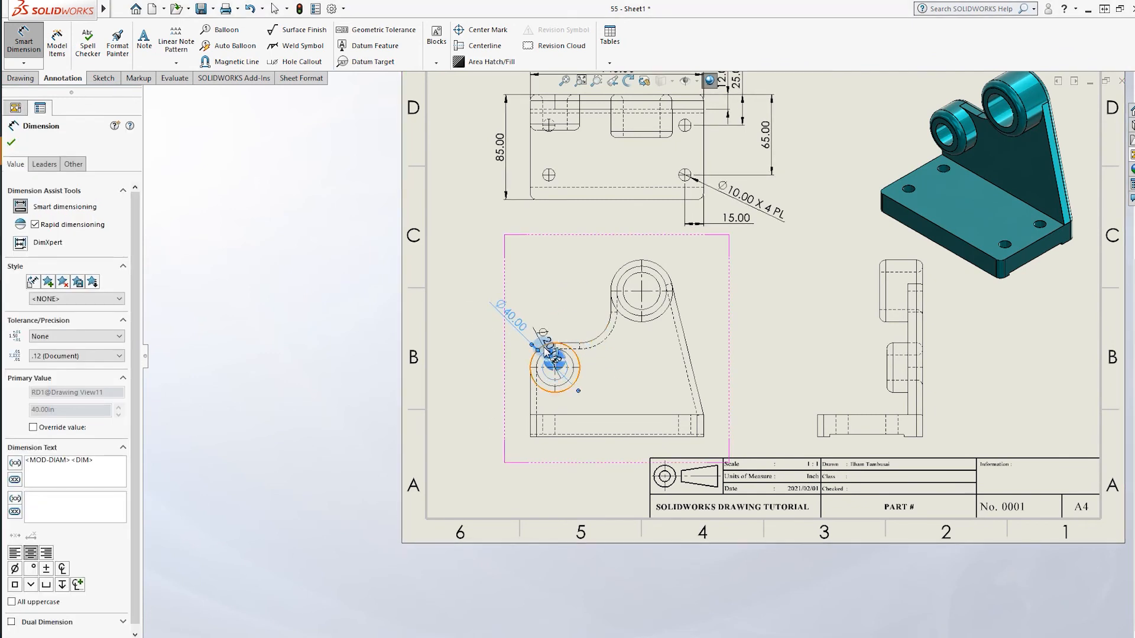
pyautogui.click(550, 358)
# Step: Dimension the outer and bore diameters of the larger ring boss in the front view
pyautogui.click(628, 278)
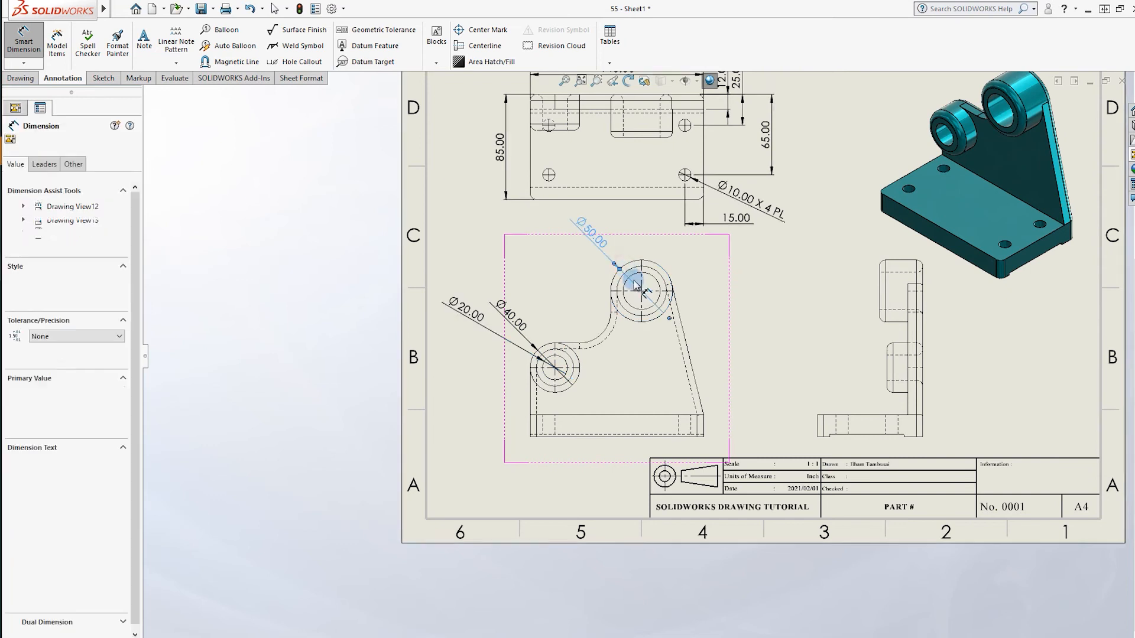
pyautogui.click(637, 279)
pyautogui.press('Escape')
pyautogui.scroll(-3, 597, 378)
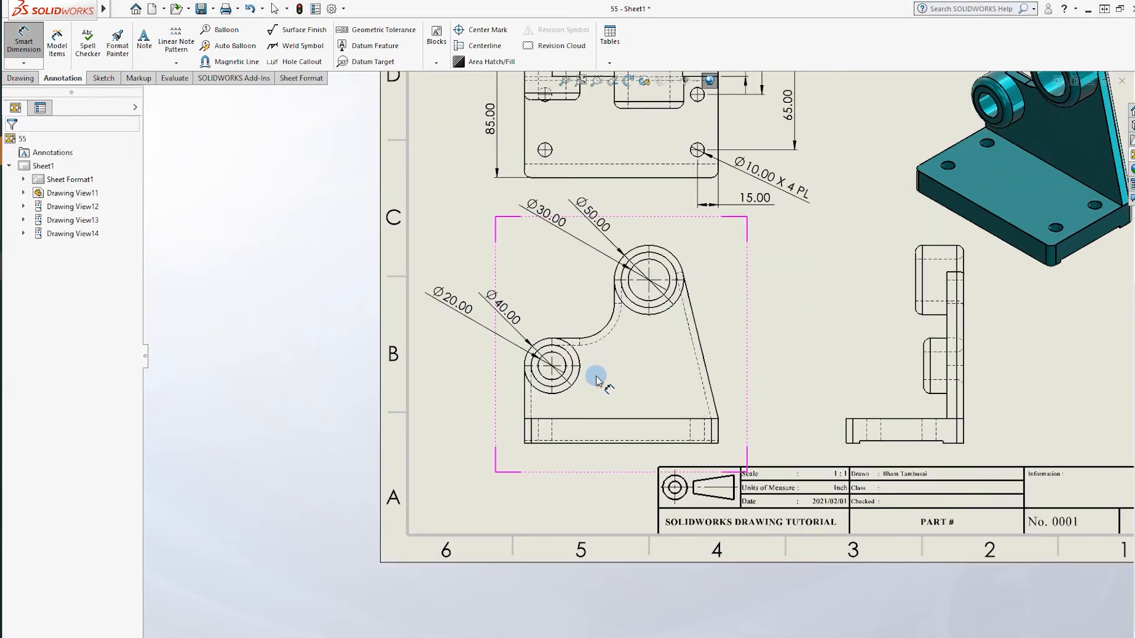
# Step: Dimension the heights of both ring boss centres from the base plate's bottom edge in the front view
pyautogui.scroll(2, 597, 371)
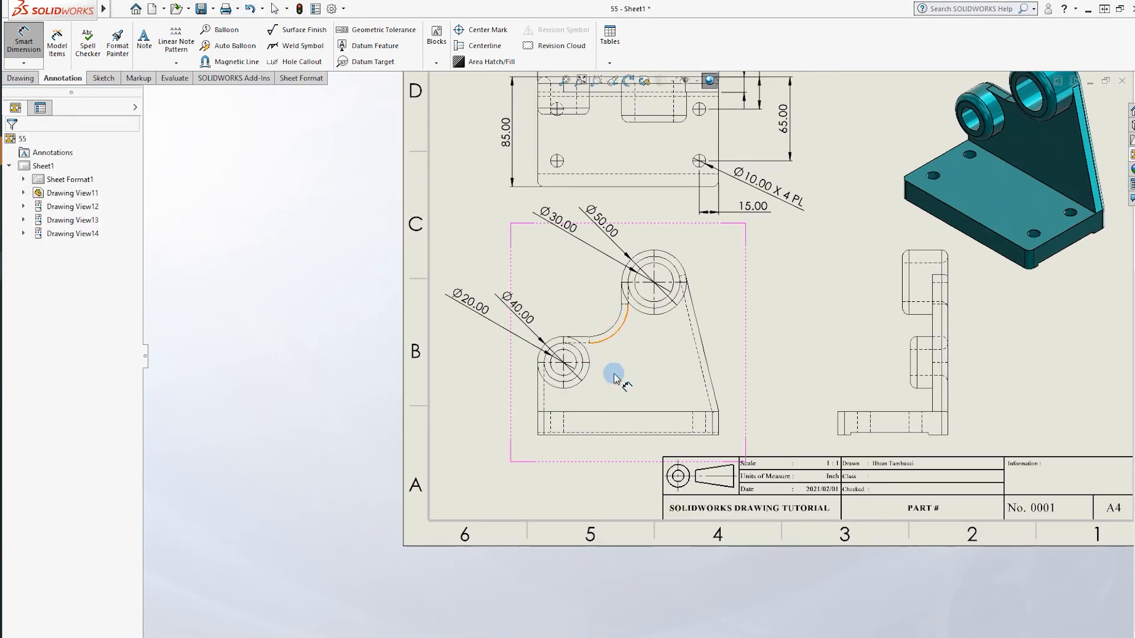
pyautogui.scroll(2, 568, 423)
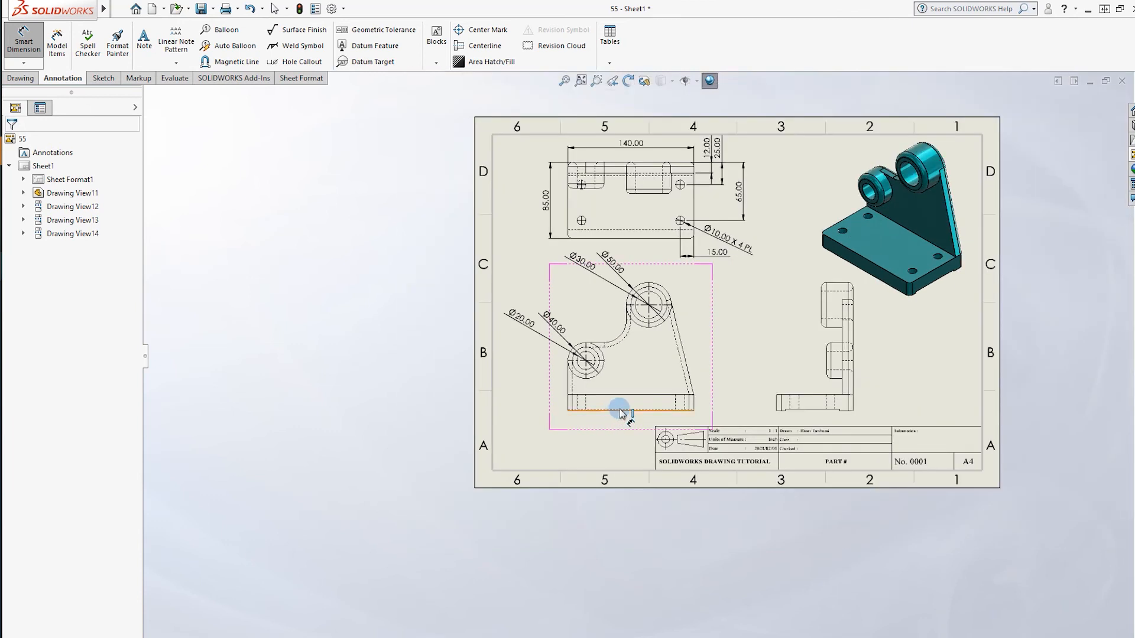
pyautogui.scroll(-2, 591, 356)
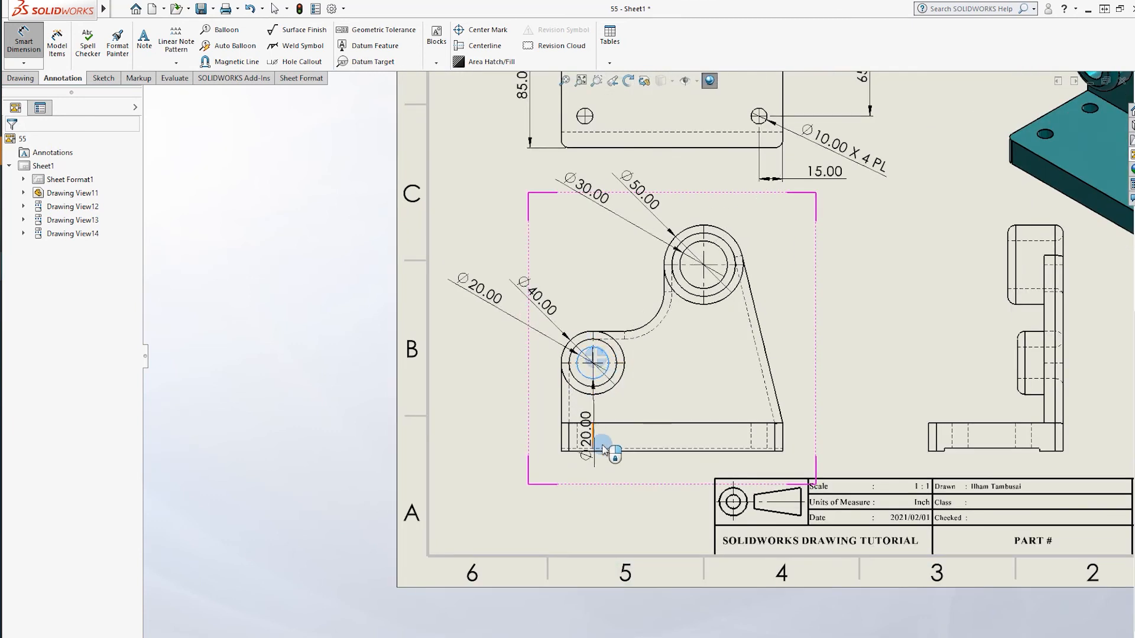
pyautogui.click(606, 450)
pyautogui.click(608, 451)
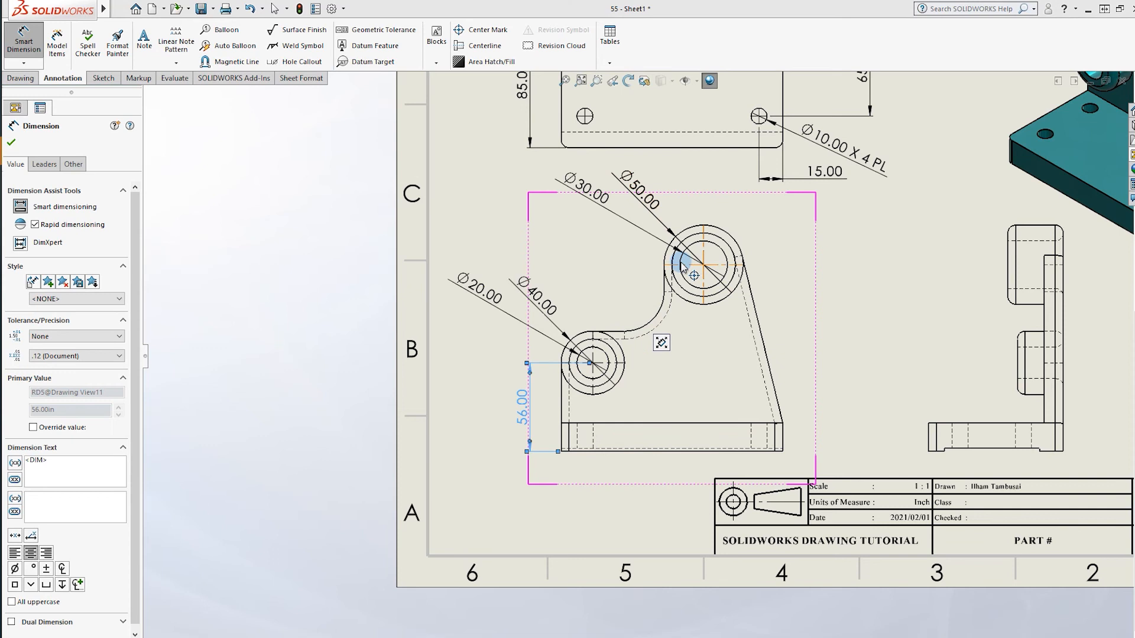
pyautogui.click(686, 251)
pyautogui.click(718, 450)
pyautogui.click(719, 451)
# Step: Dimension the horizontal distance from the larger ring's centre to the bracket's right end, placing it above the front view
pyautogui.click(716, 284)
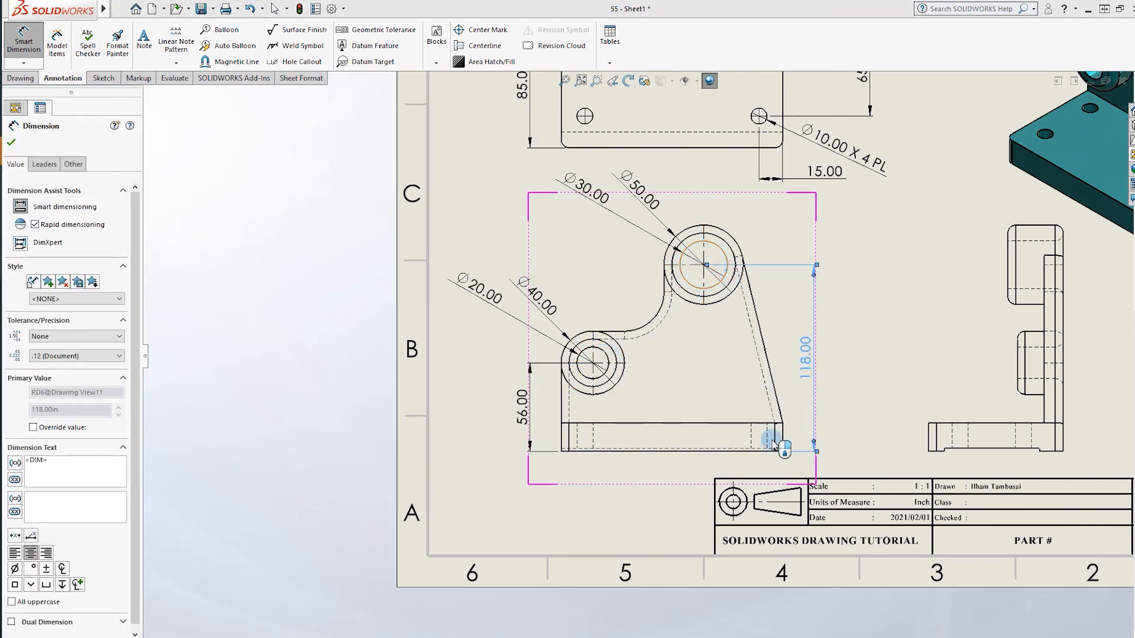
pyautogui.click(782, 427)
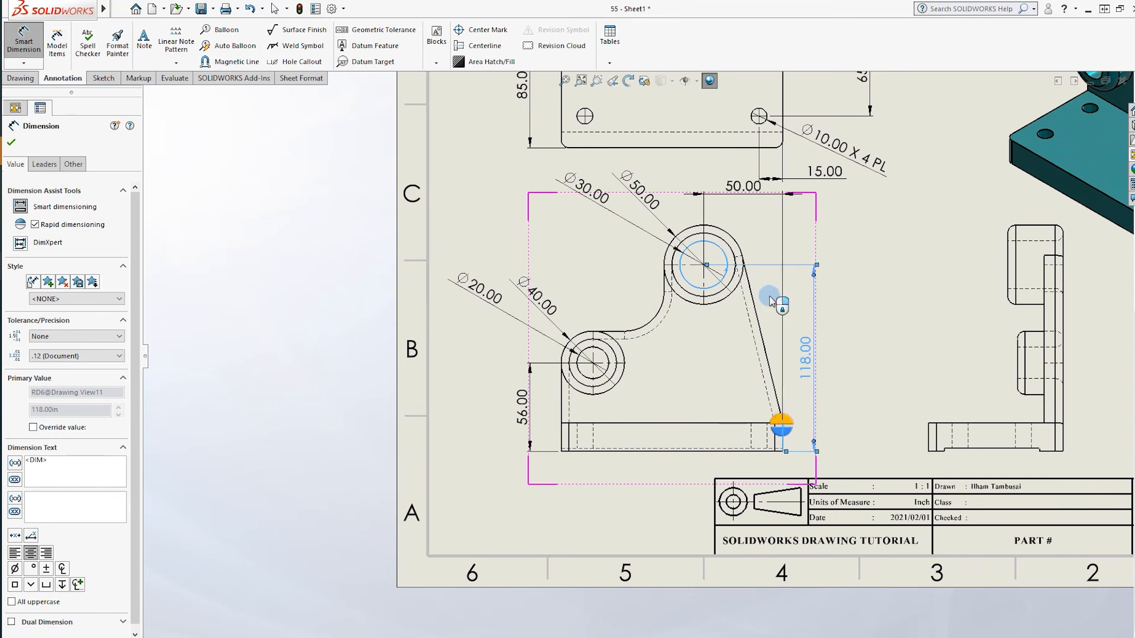
pyautogui.click(738, 202)
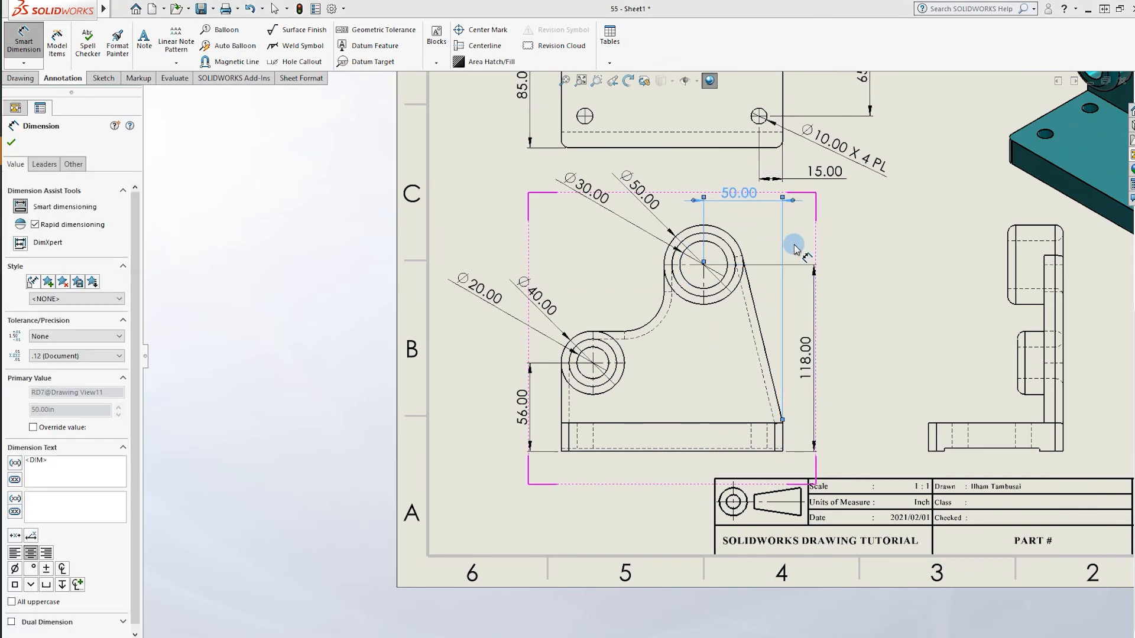
# Step: Dimension the radius of the concave arc joining the two ring bosses in the front view
pyautogui.scroll(3, 660, 329)
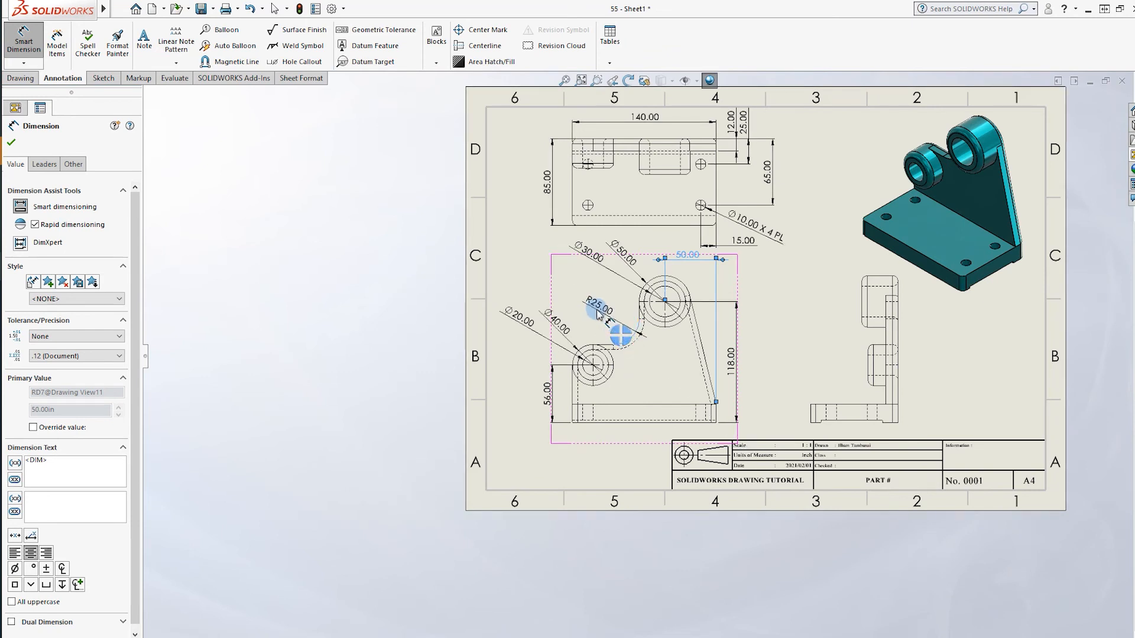
pyautogui.press('Escape')
pyautogui.scroll(-2, 645, 342)
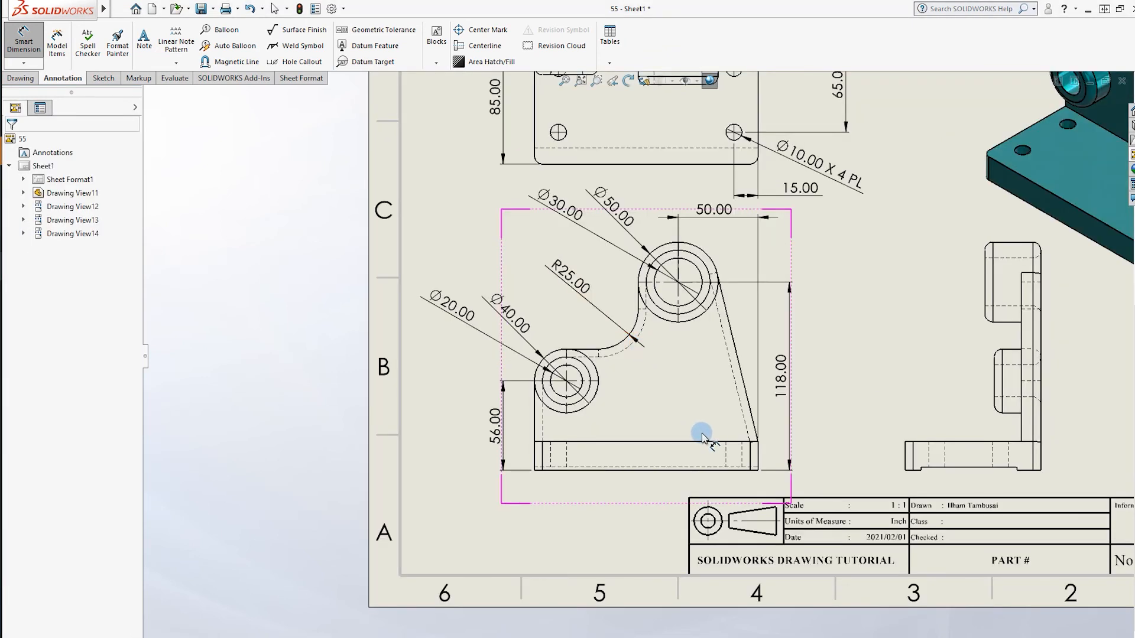
# Step: Dimension the base plate's thickness at the right end of the front view, inside the larger ring's height dimension
pyautogui.click(682, 442)
pyautogui.click(679, 470)
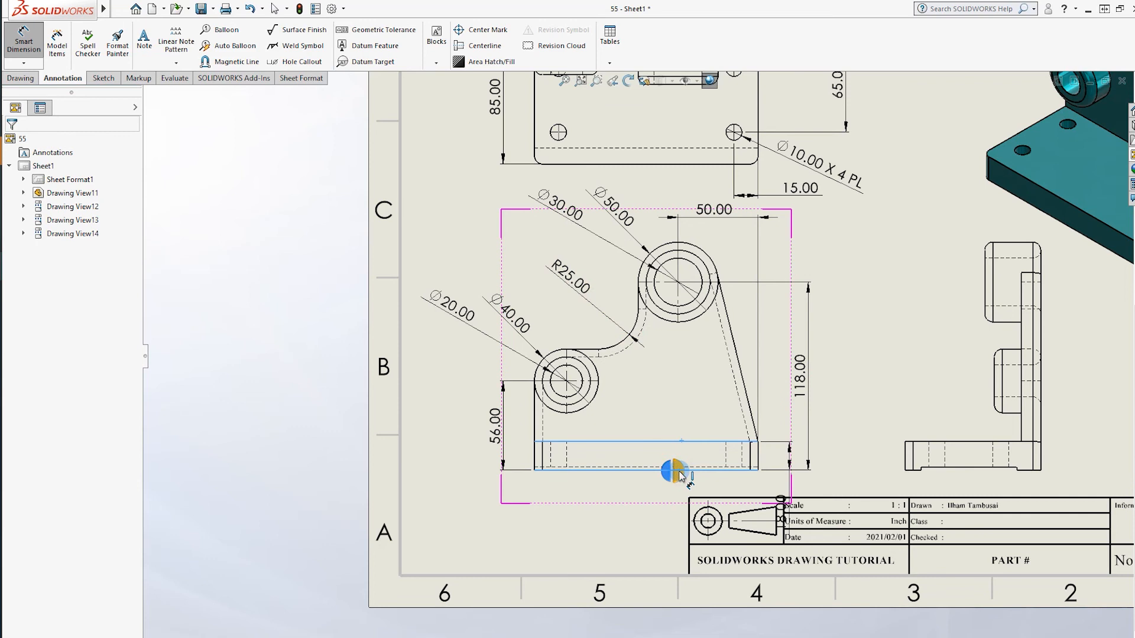
pyautogui.click(789, 500)
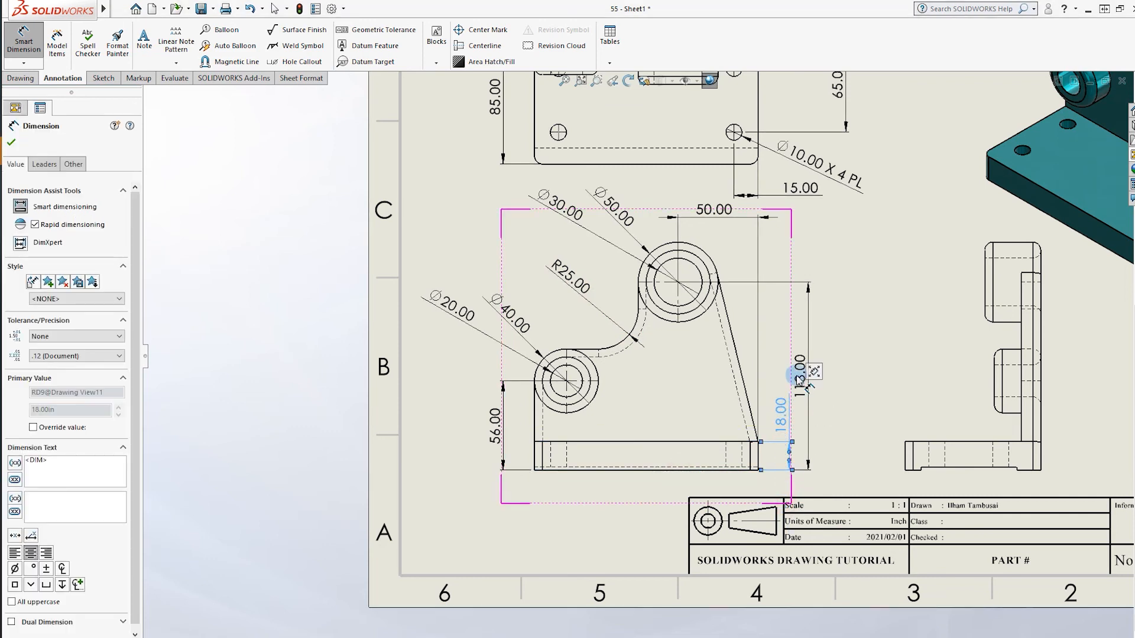
pyautogui.click(846, 365)
# Step: Dimension the depth of the recess under the base plate at the front end of the right view
pyautogui.scroll(3, 644, 256)
pyautogui.scroll(-1, 621, 286)
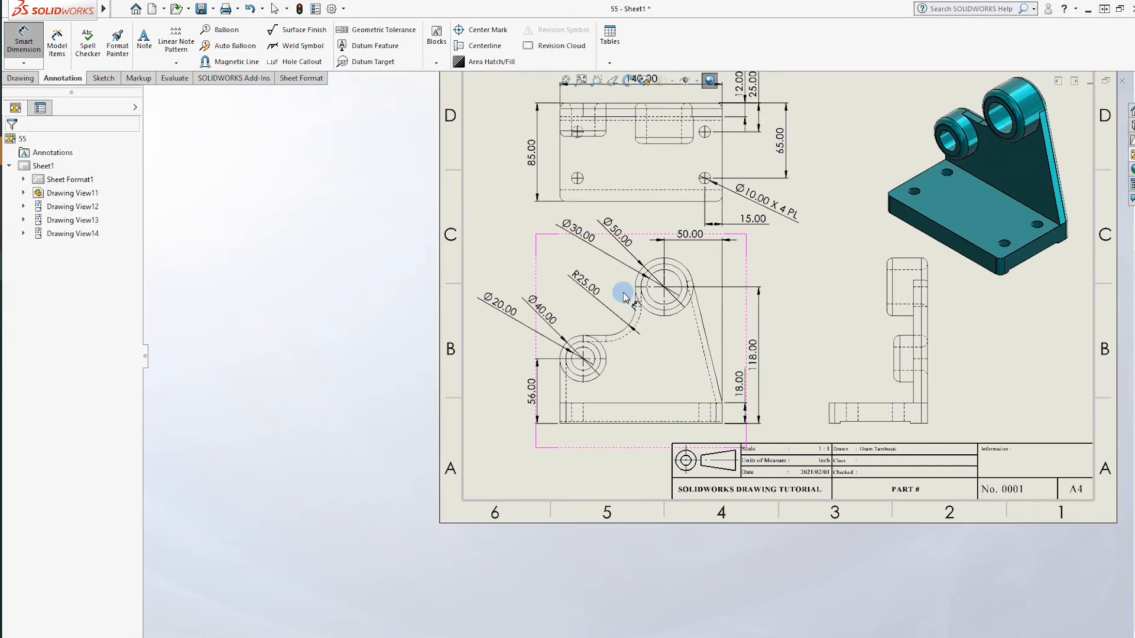
pyautogui.scroll(-1, 691, 377)
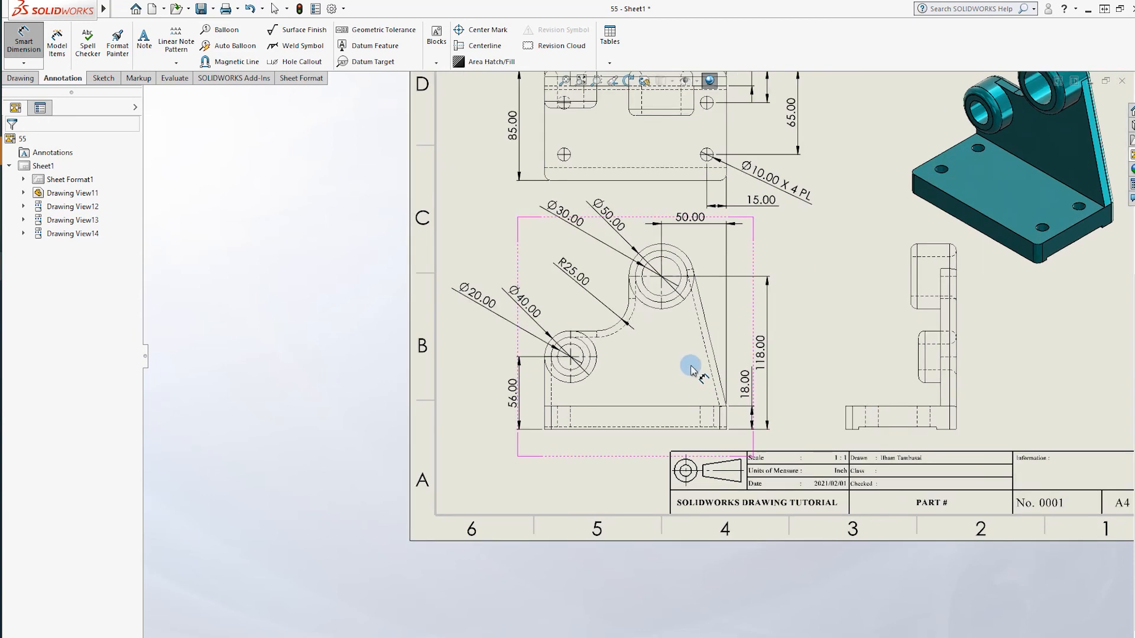
pyautogui.scroll(3, 649, 299)
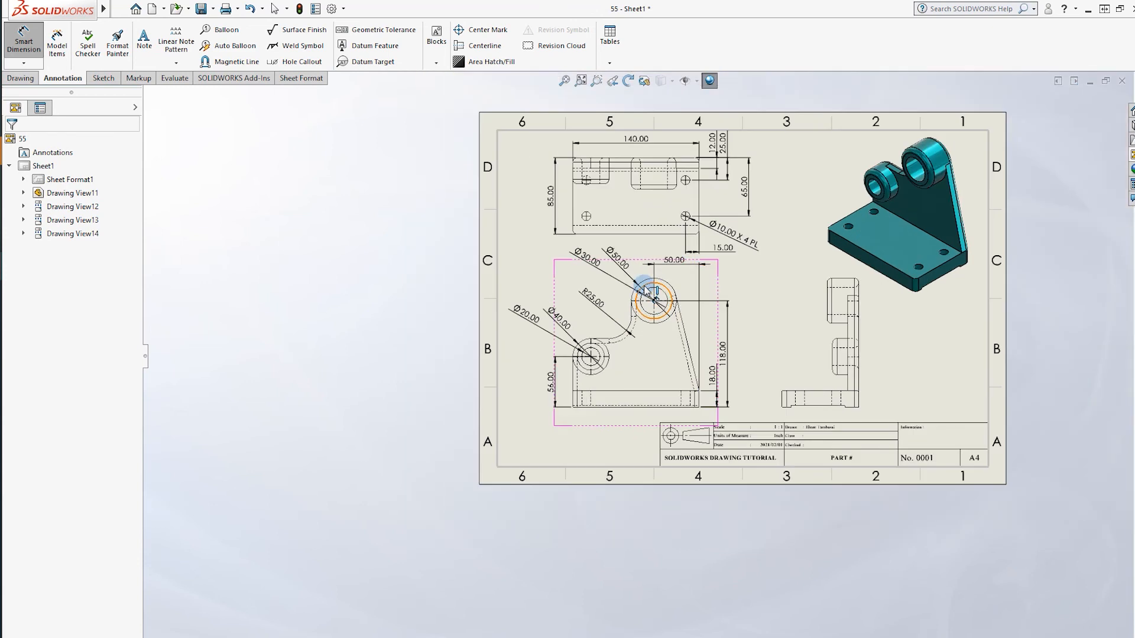
pyautogui.scroll(-2, 803, 392)
pyautogui.scroll(-1, 734, 372)
pyautogui.click(735, 372)
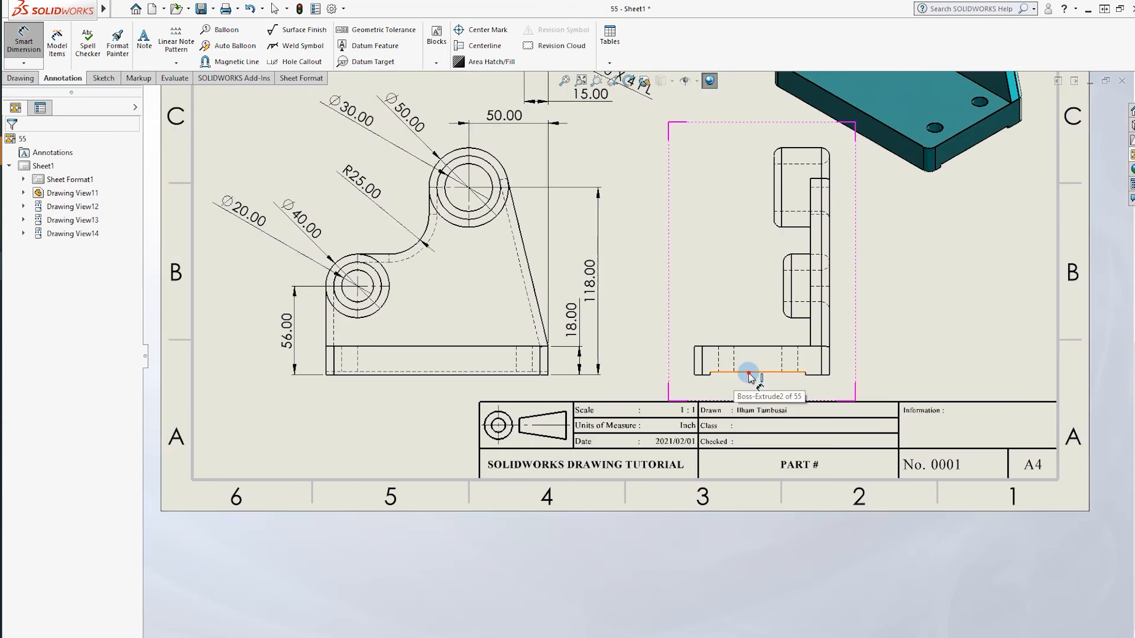
pyautogui.click(707, 374)
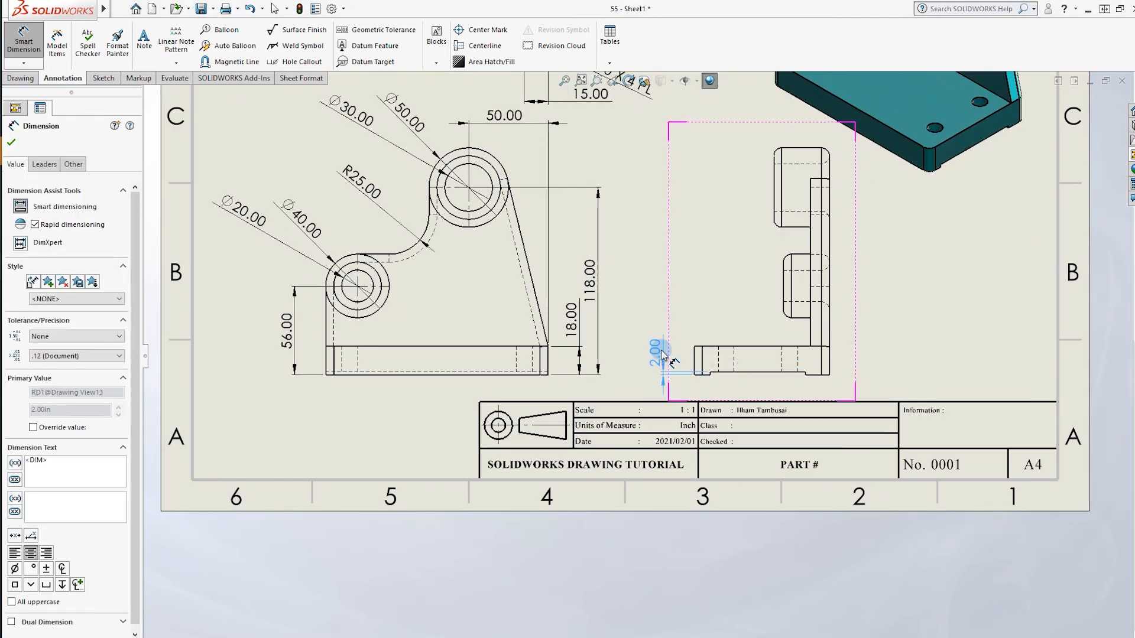
pyautogui.click(662, 355)
# Step: Dimension the width of the front foot beside the underside recess, placing it above the base in the right view
pyautogui.scroll(-2, 745, 362)
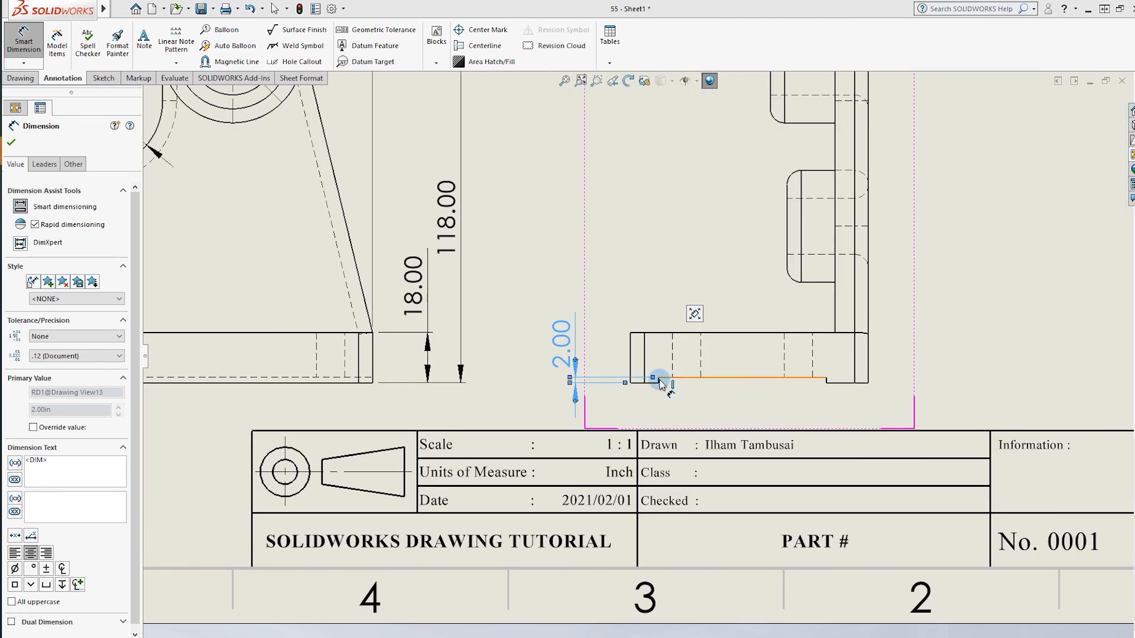
pyautogui.scroll(-2, 660, 384)
pyautogui.moveTo(608, 328)
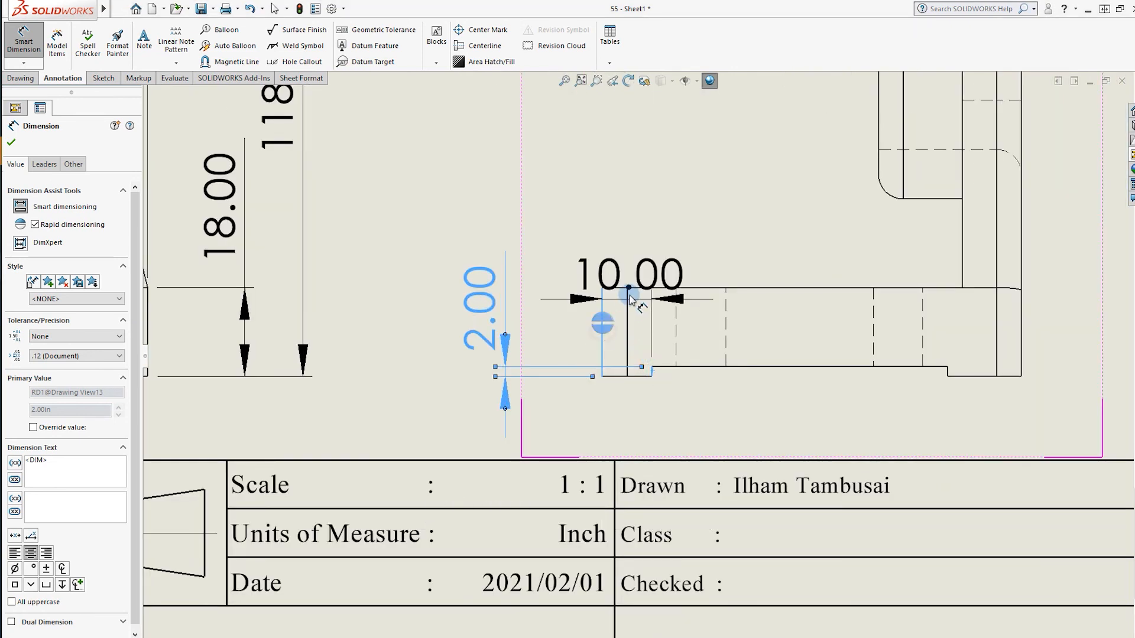
pyautogui.scroll(2, 604, 319)
pyautogui.click(604, 322)
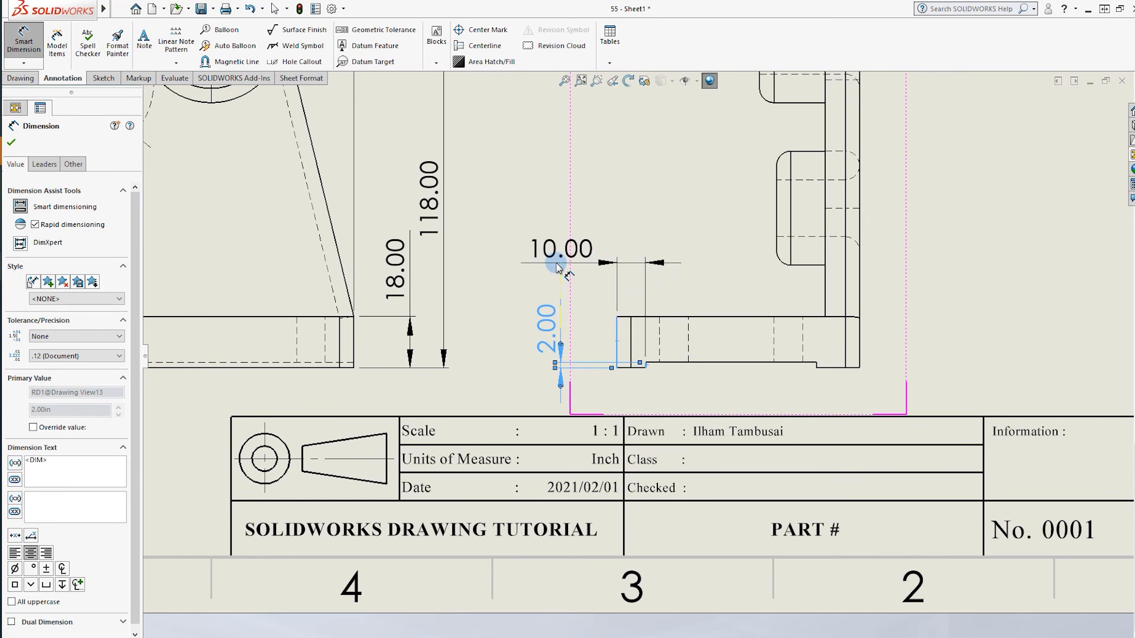
# Step: Dimension the width of the rear foot beside the underside recess, placing it below the base in the right view
pyautogui.click(816, 365)
pyautogui.click(861, 354)
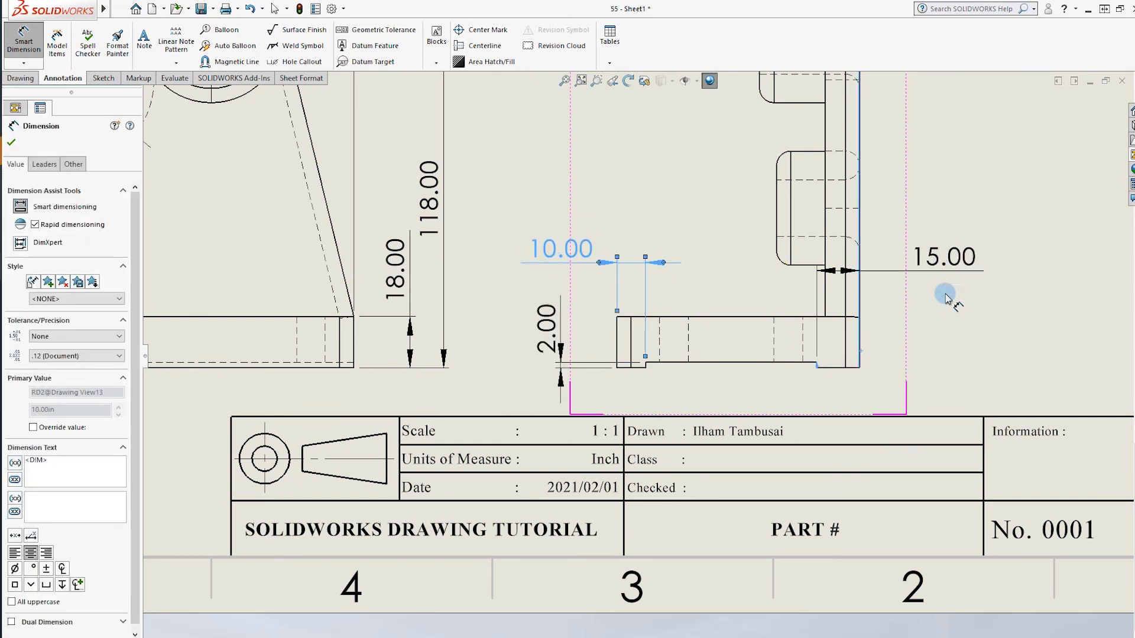
pyautogui.click(976, 379)
pyautogui.scroll(2, 881, 325)
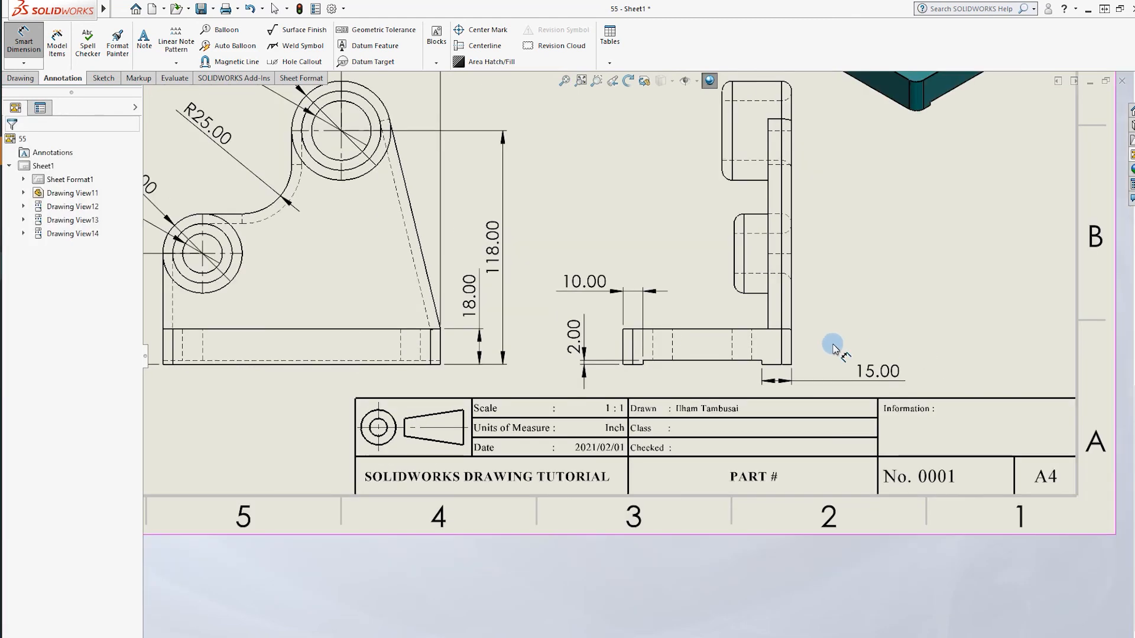
pyautogui.scroll(3, 833, 349)
pyautogui.scroll(-4, 733, 325)
pyautogui.click(641, 362)
pyautogui.scroll(3, 626, 349)
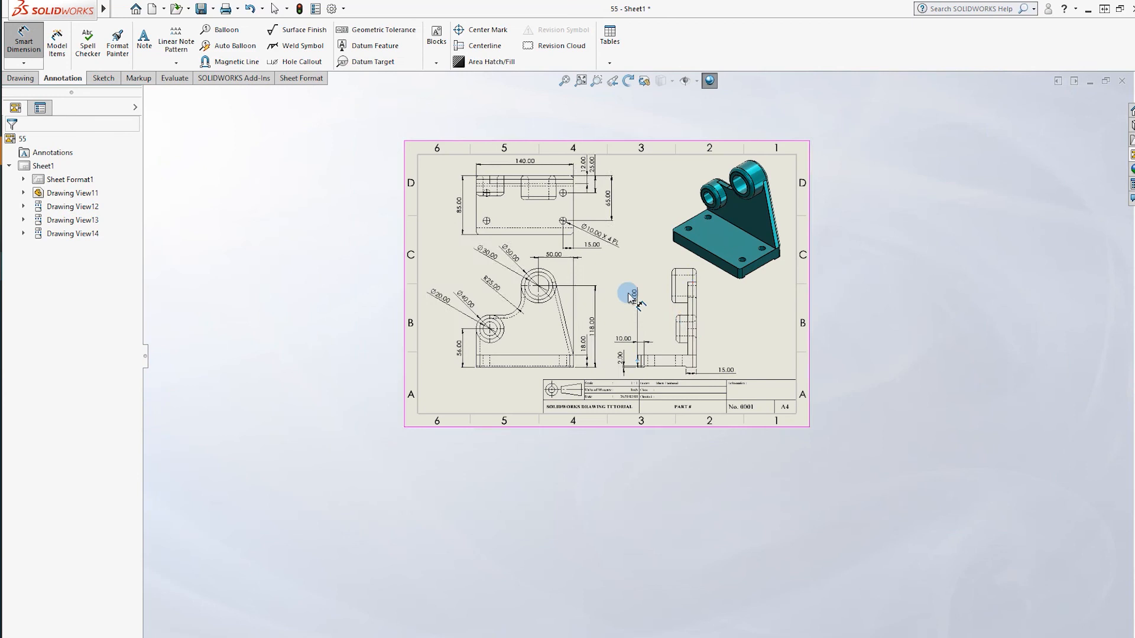
pyautogui.scroll(-1, 662, 349)
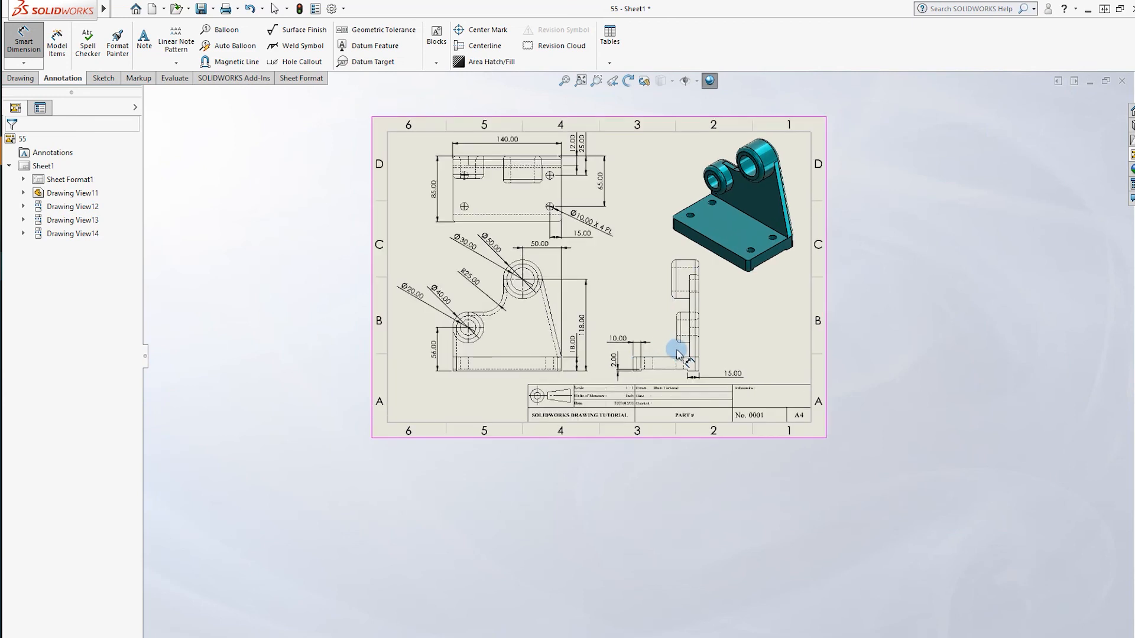
# Step: Dimension the depths of both ring bosses from the bracket's rear face in the right view
pyautogui.scroll(-2, 668, 350)
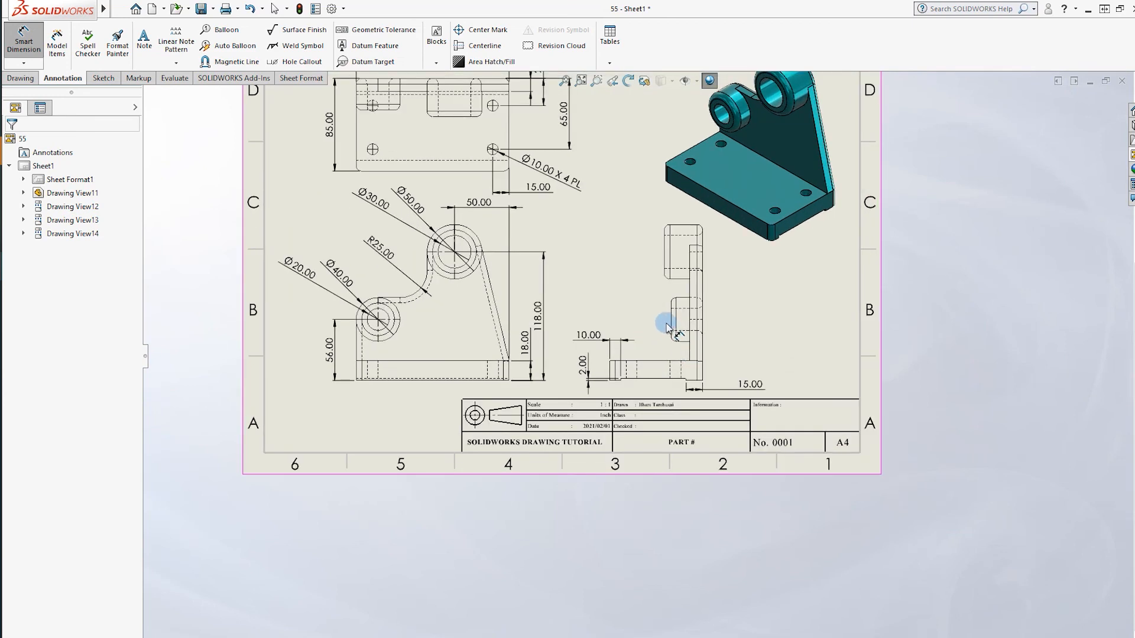
pyautogui.click(703, 311)
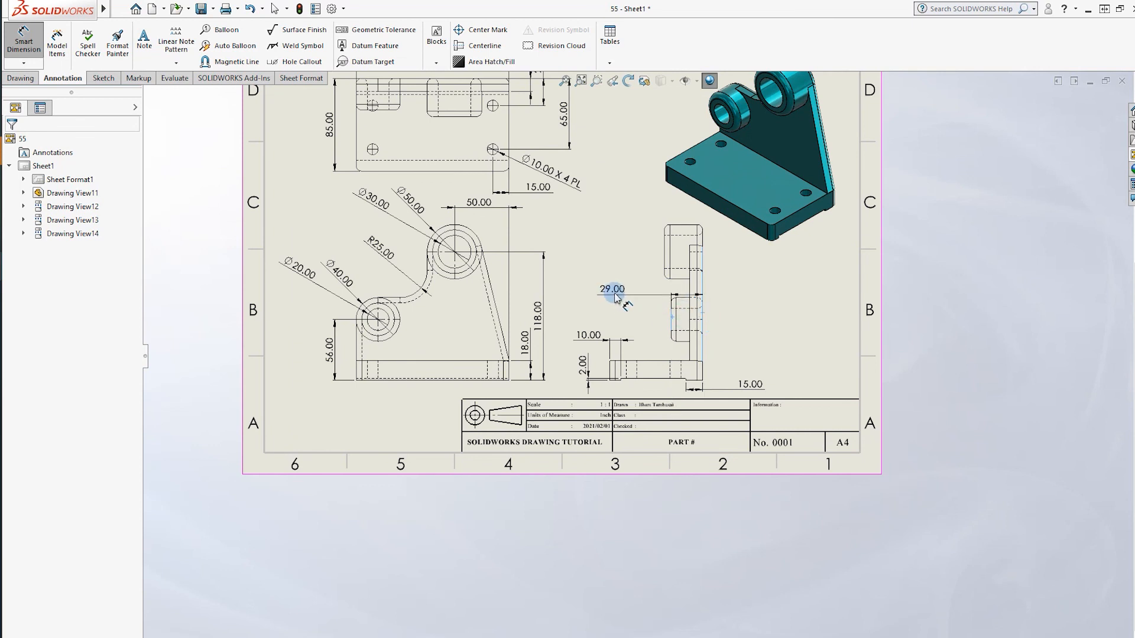
pyautogui.click(616, 290)
pyautogui.click(664, 254)
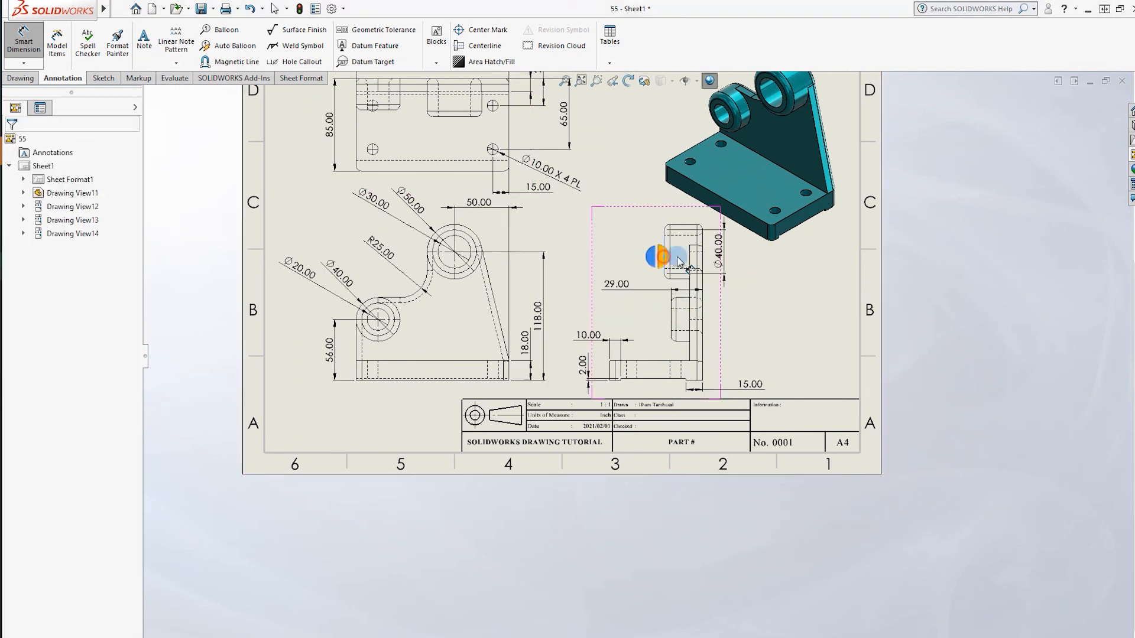
pyautogui.click(702, 259)
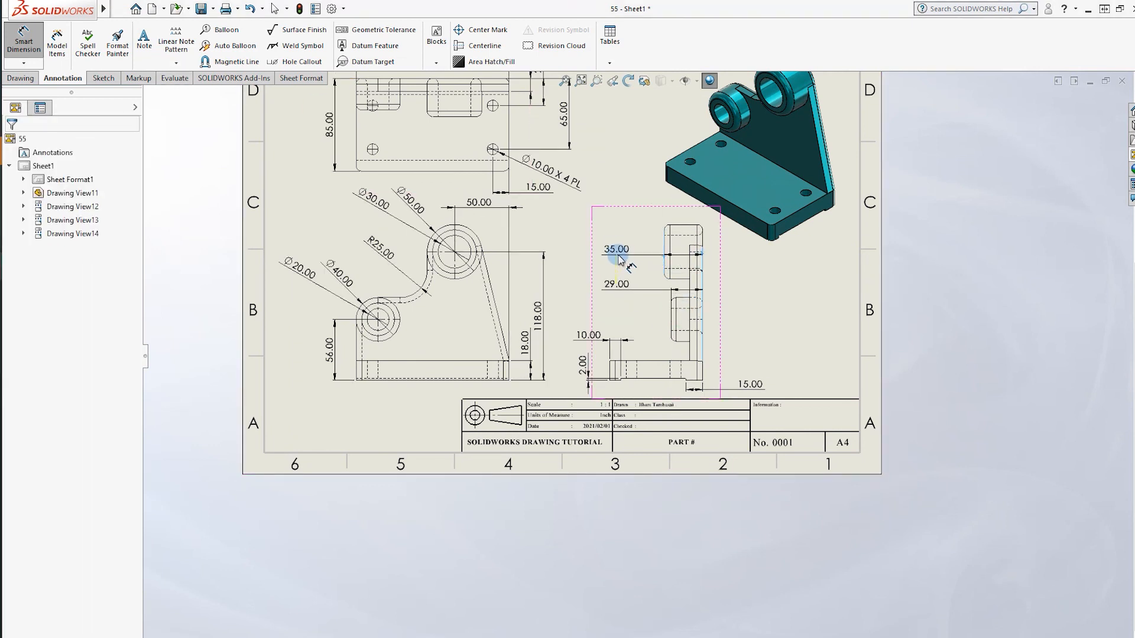
pyautogui.click(616, 210)
# Step: Dimension the fillet radius at the smaller ring boss's lower front corner and position it beside the right view
pyautogui.scroll(-2, 745, 278)
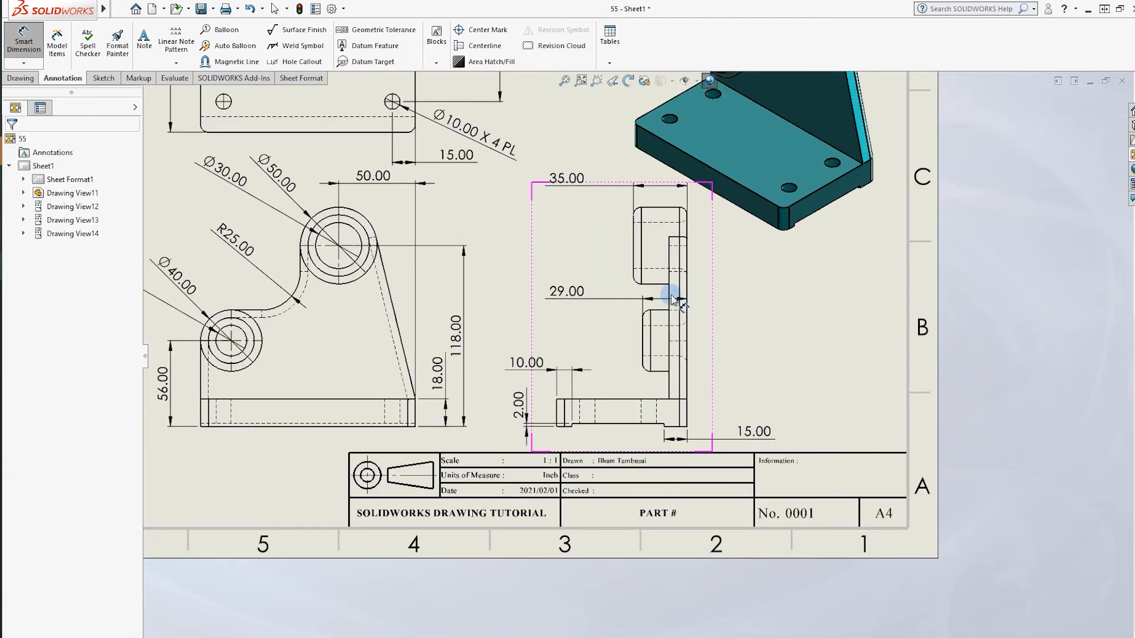
pyautogui.click(645, 370)
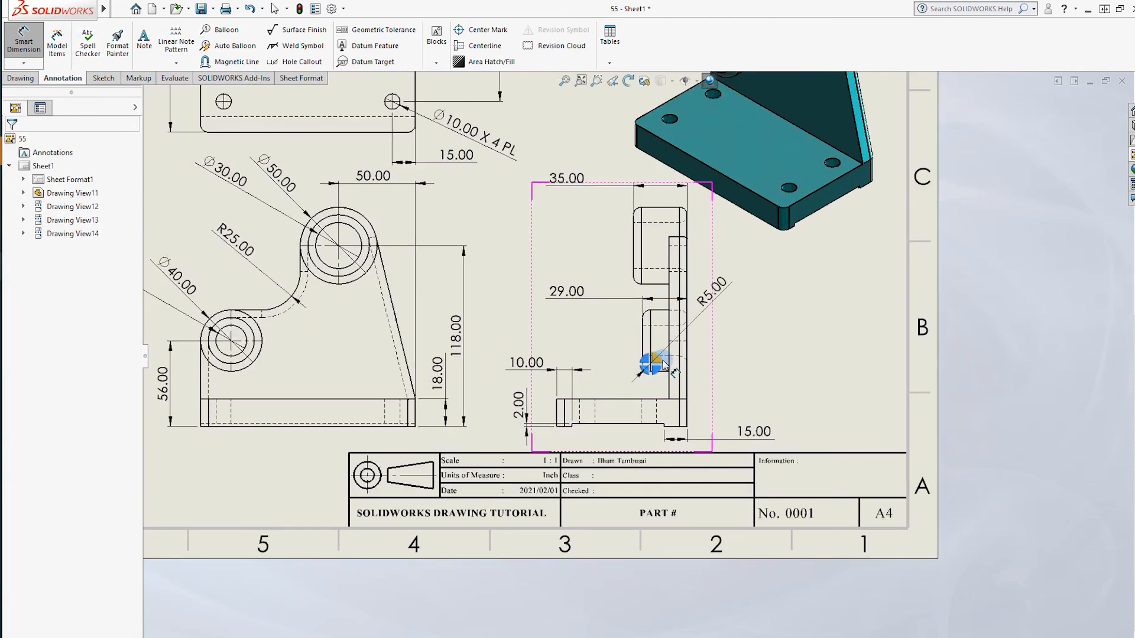
pyautogui.click(747, 322)
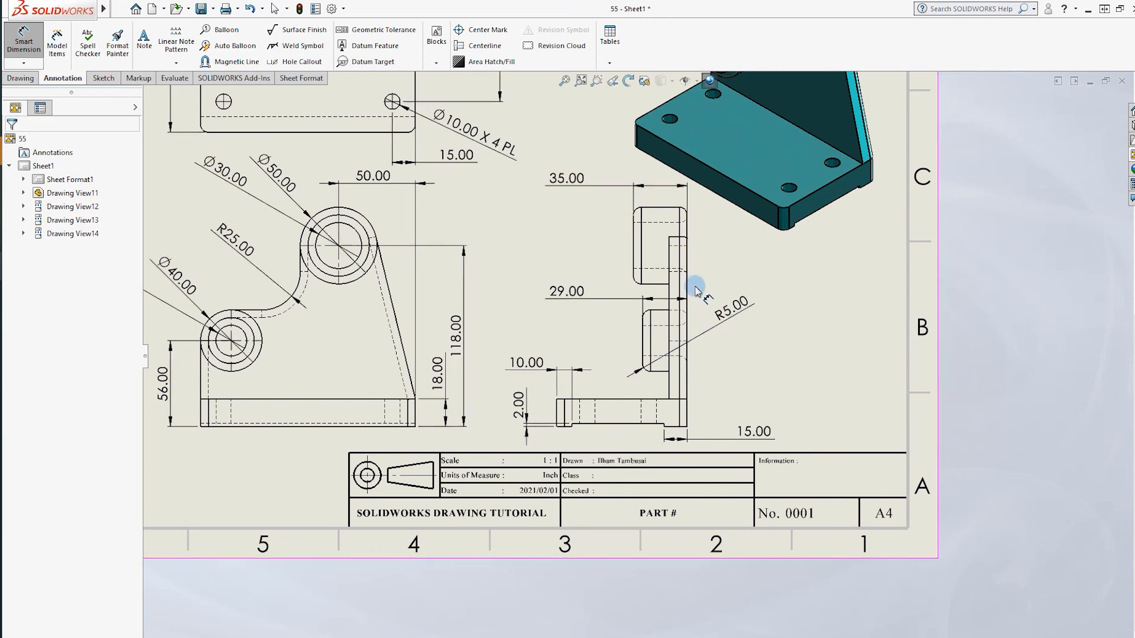
pyautogui.scroll(4, 696, 291)
pyautogui.scroll(-3, 727, 355)
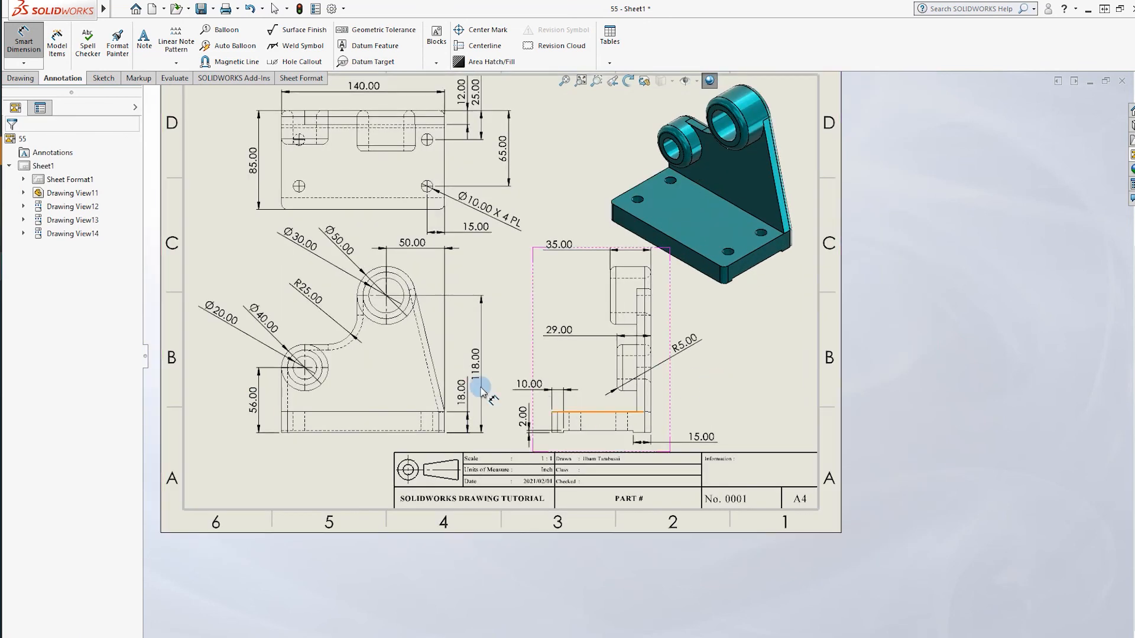
# Step: Dimension the fillet radii at the base's lower-left corner in the top view and the larger ring boss's lower front corner in the right view
pyautogui.click(283, 207)
pyautogui.click(283, 208)
pyautogui.click(501, 251)
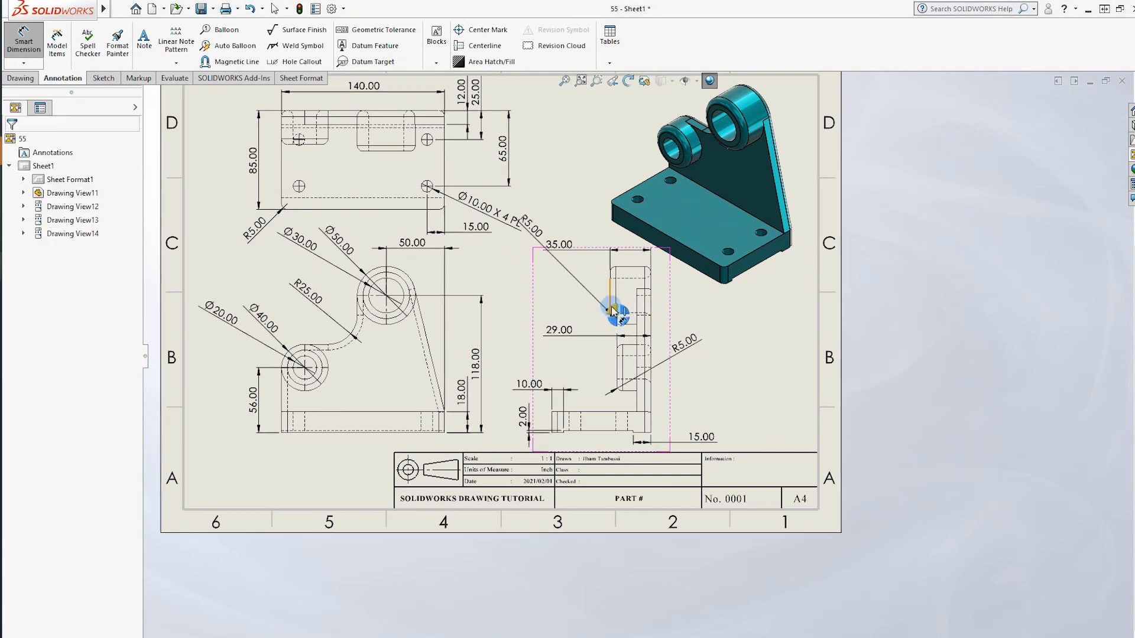
pyautogui.click(578, 361)
pyautogui.click(726, 367)
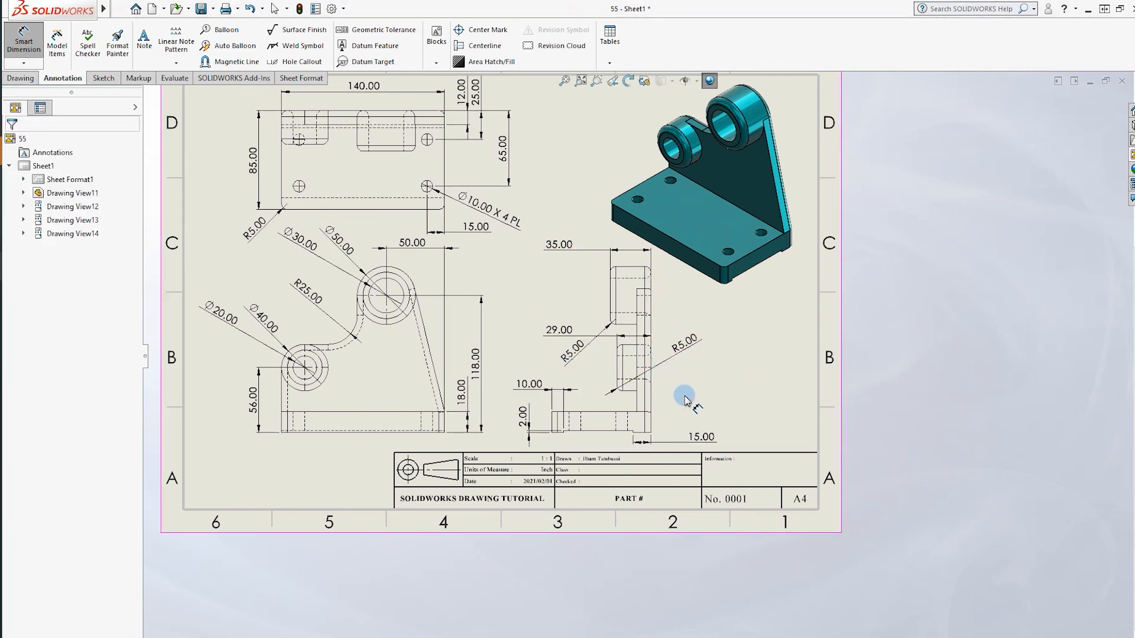
# Step: Finish dimensioning, open the sheet format for editing and set the title block's scale text to 1 : 50
pyautogui.scroll(-3, 686, 401)
pyautogui.scroll(3, 678, 401)
pyautogui.scroll(-2, 374, 433)
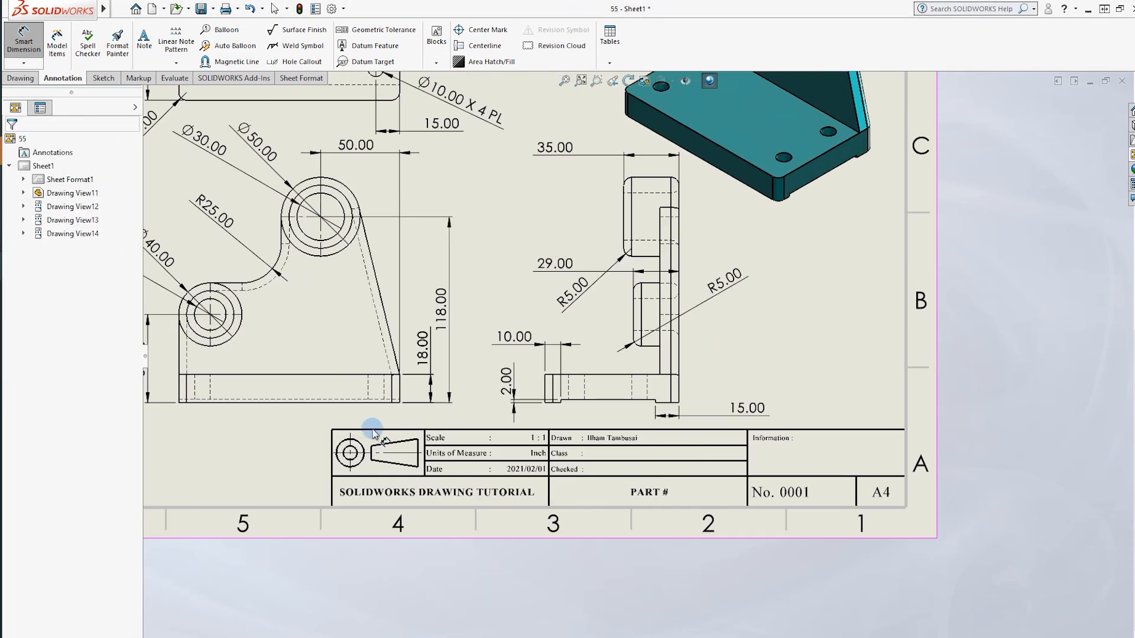
pyautogui.scroll(-2, 429, 417)
pyautogui.rightClick(801, 282)
pyautogui.click(1064, 121)
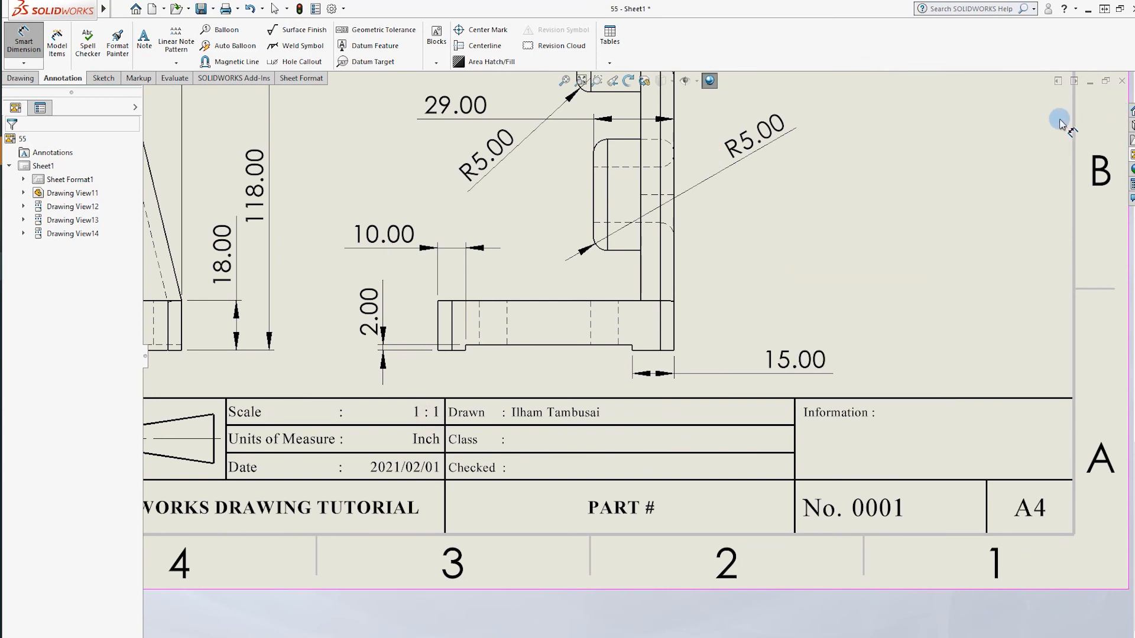
pyautogui.press('Escape')
pyautogui.rightClick(532, 450)
pyautogui.click(576, 243)
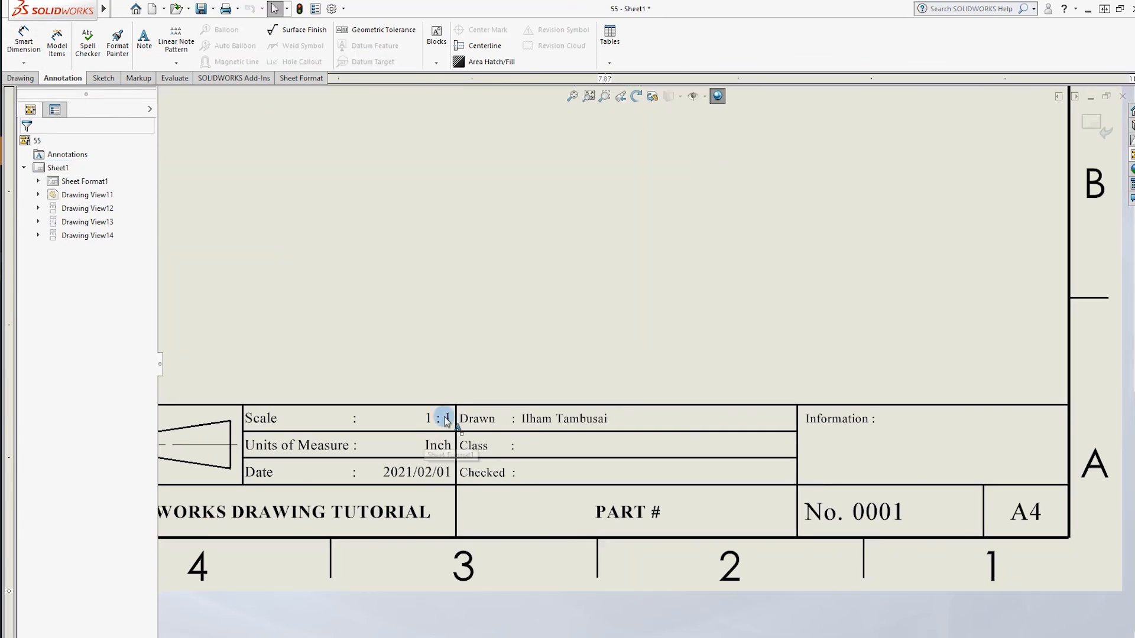
pyautogui.doubleClick(448, 418)
pyautogui.write('50')
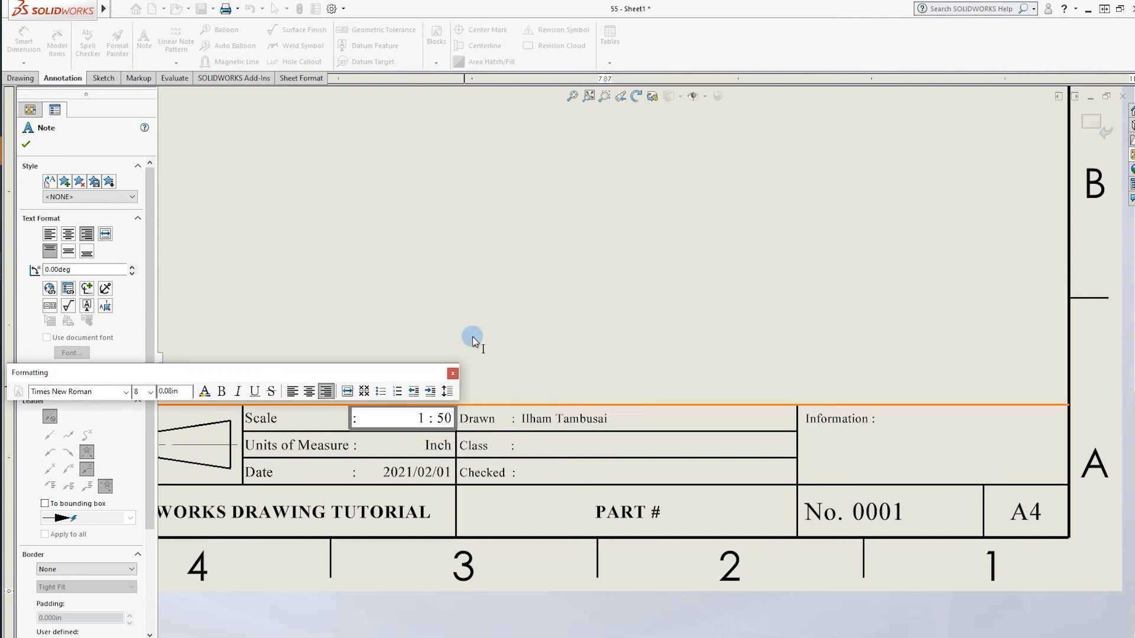
# Step: Open the date note in the title block for editing
pyautogui.click(429, 472)
pyautogui.doubleClick(434, 474)
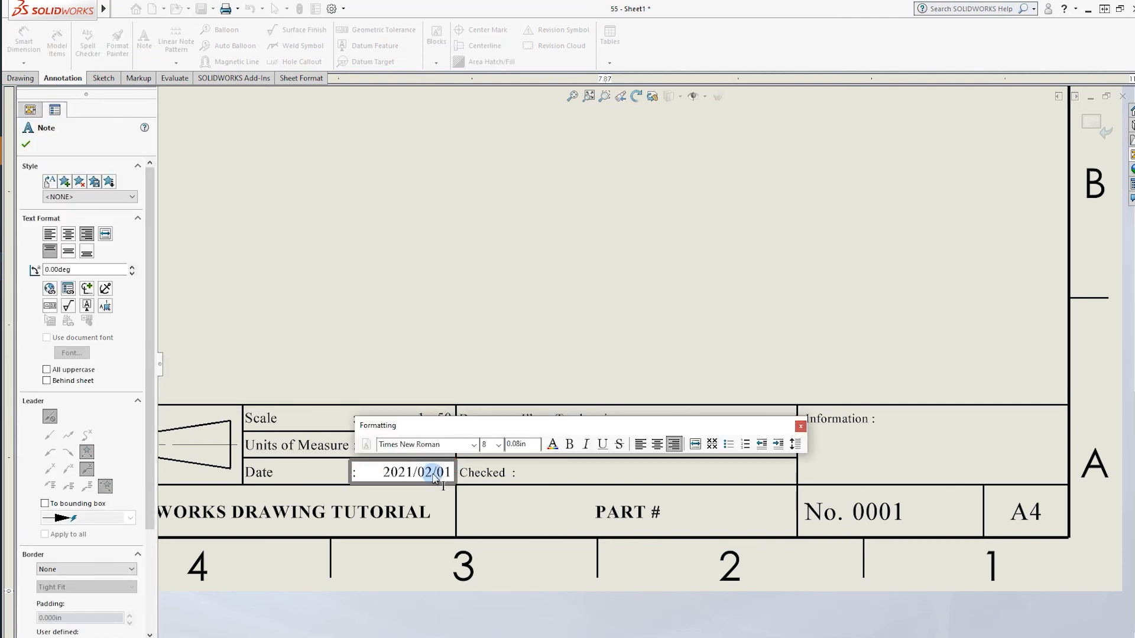